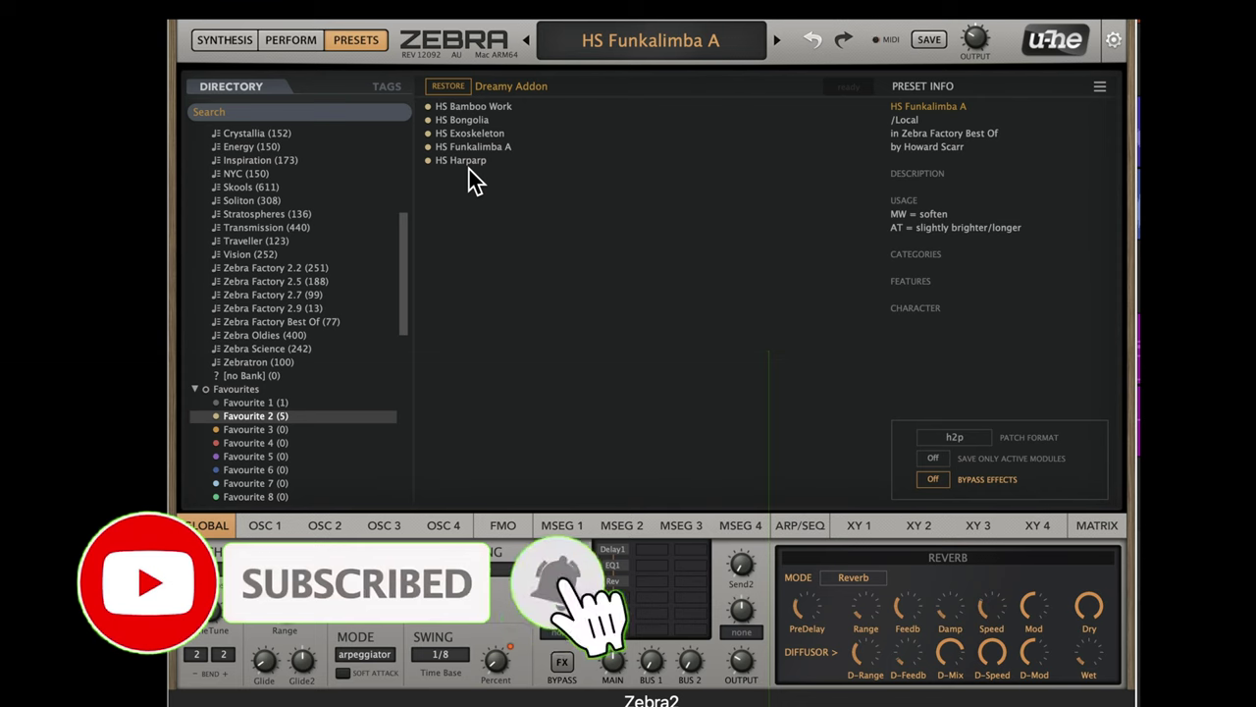
Load the HS Harparp preset from the Favourite 2 list
left_click(473, 163)
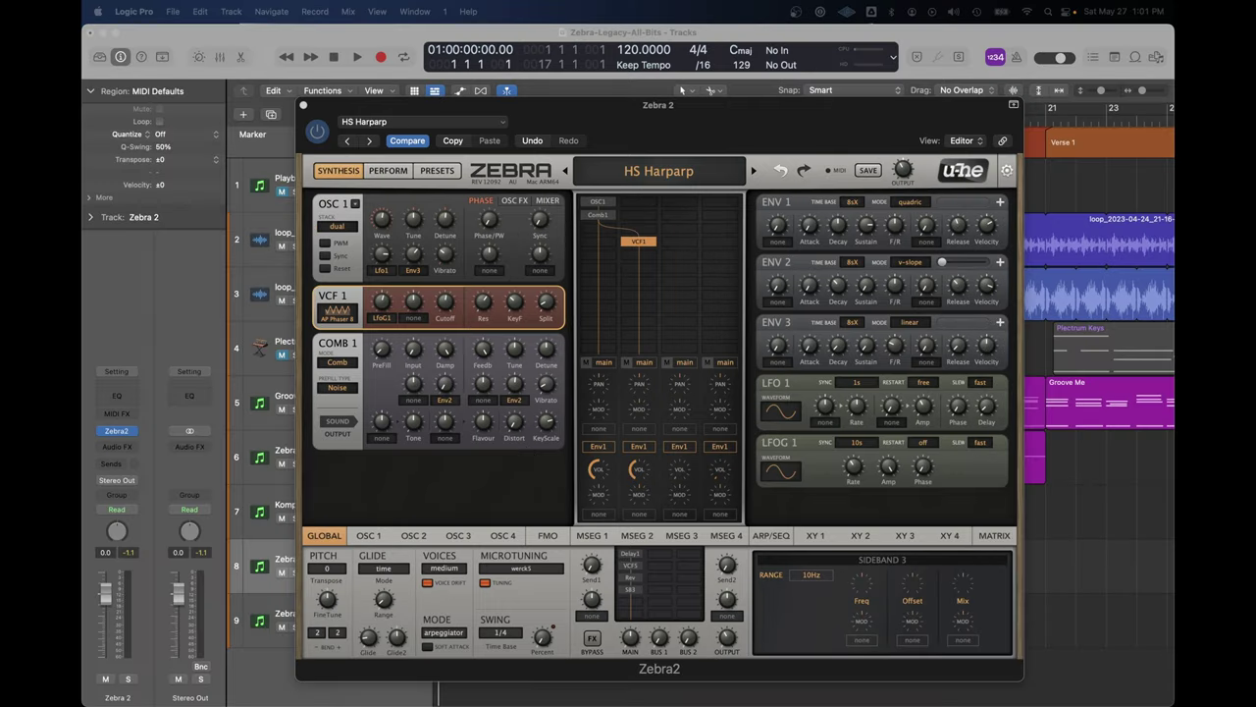
left_click(596, 113)
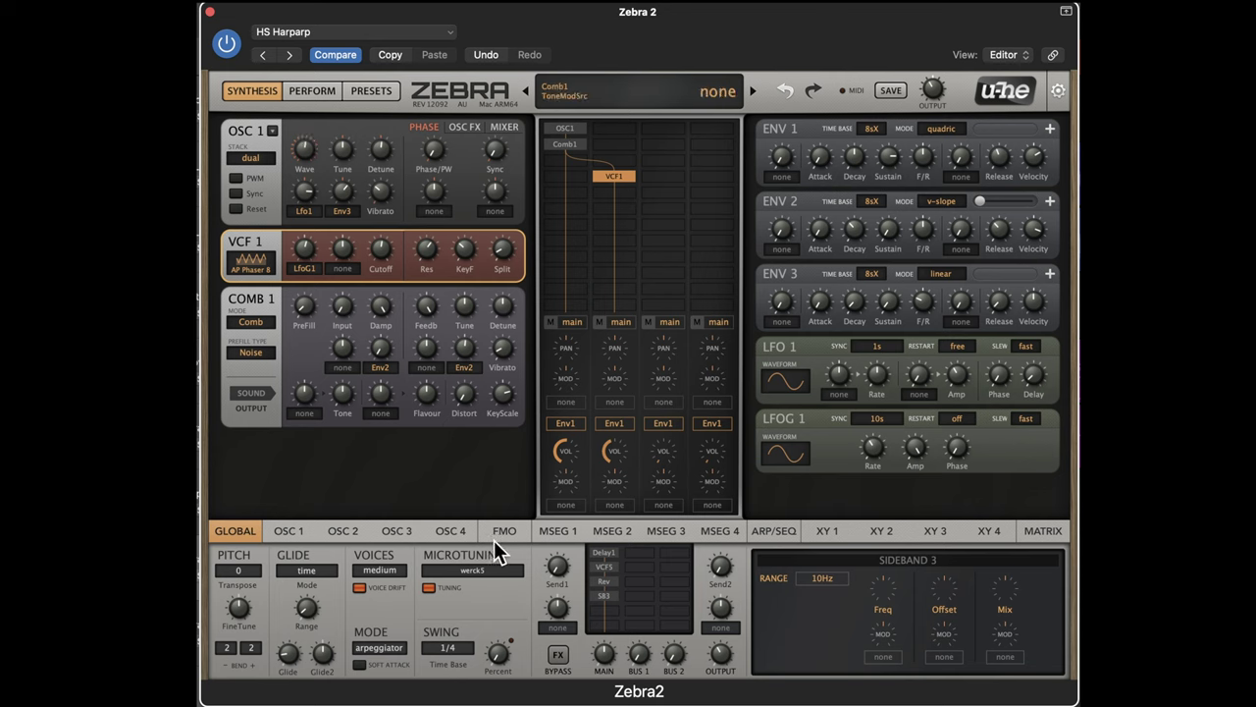
Examine the waveform editors of oscillators 1 to 4, the global settings and the four FM oscillators
left_click(298, 532)
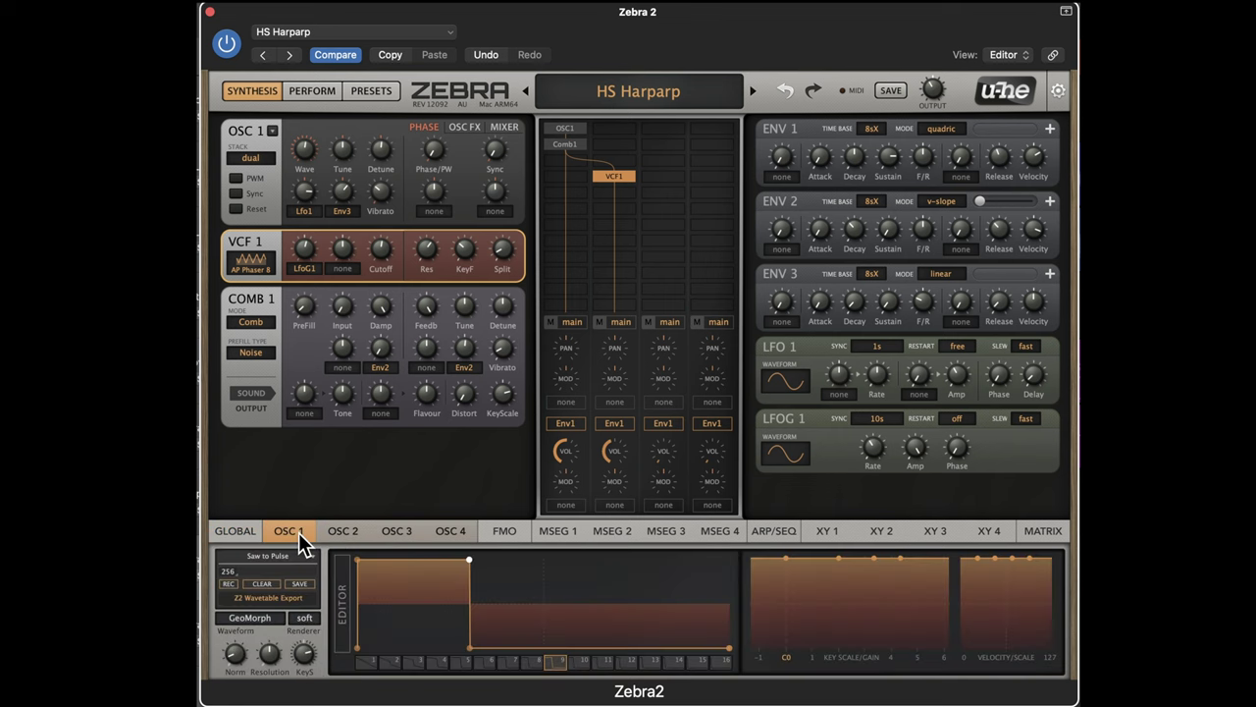
left_click(347, 533)
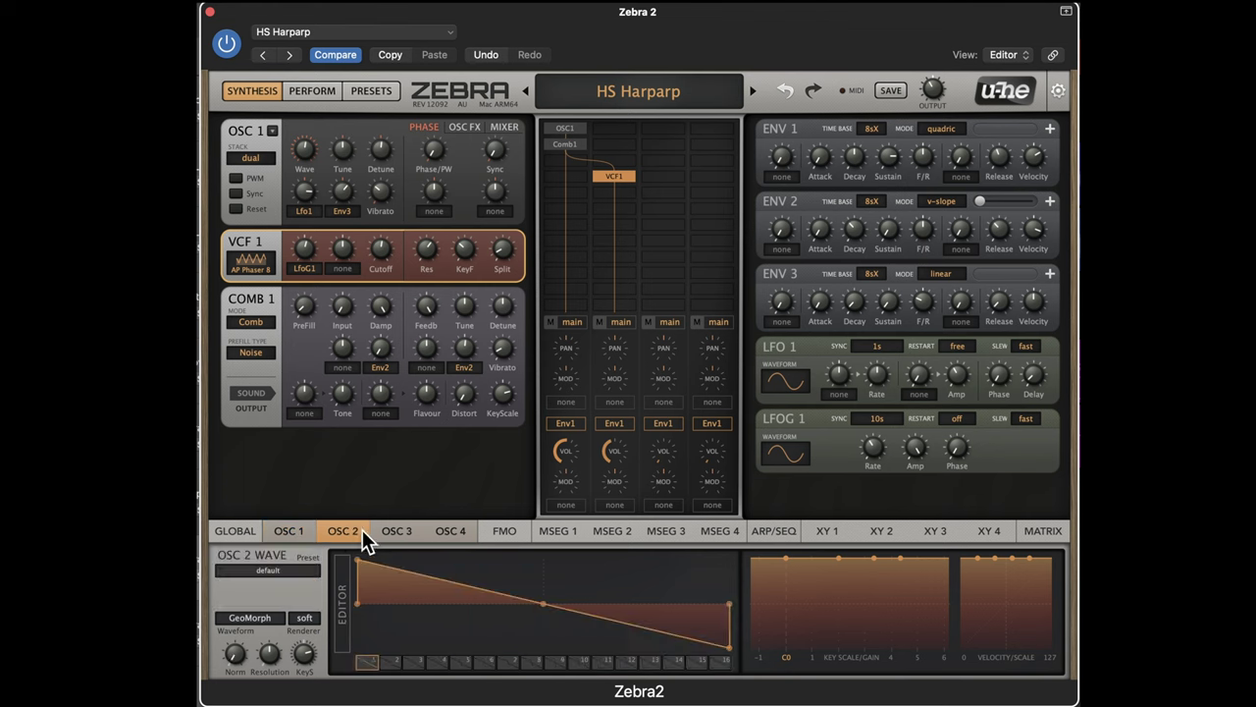
left_click(402, 528)
left_click(465, 528)
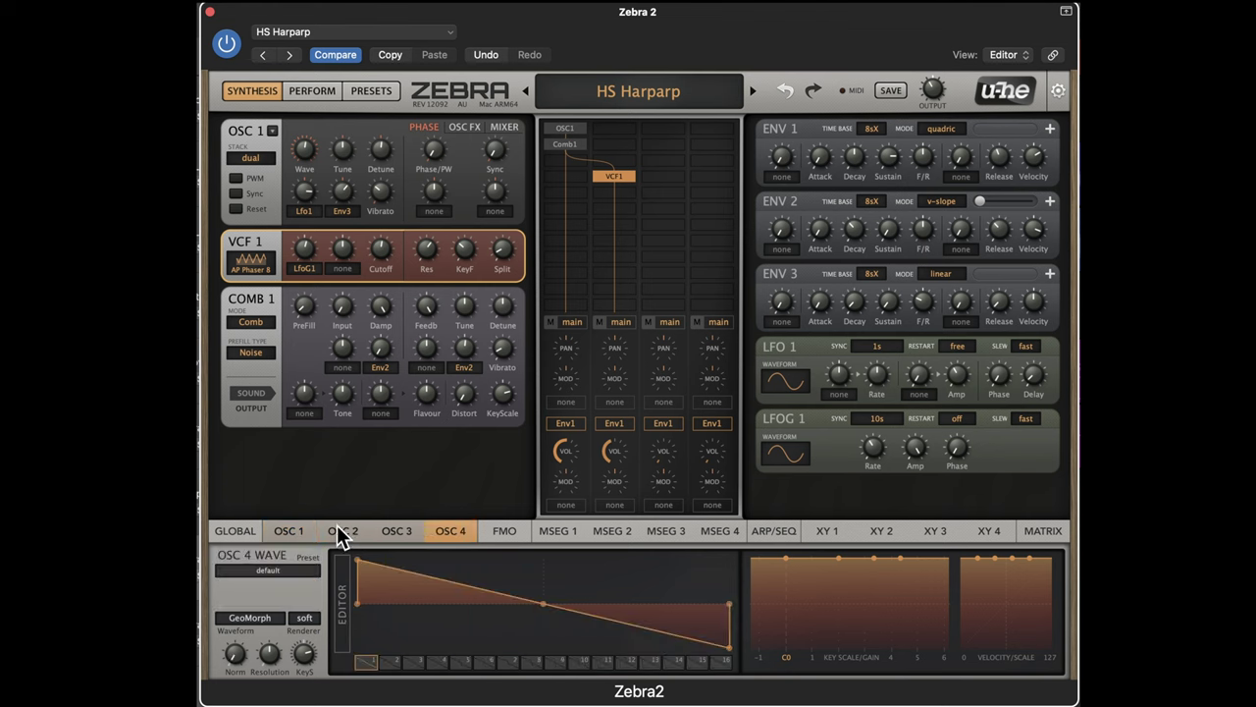
left_click(239, 530)
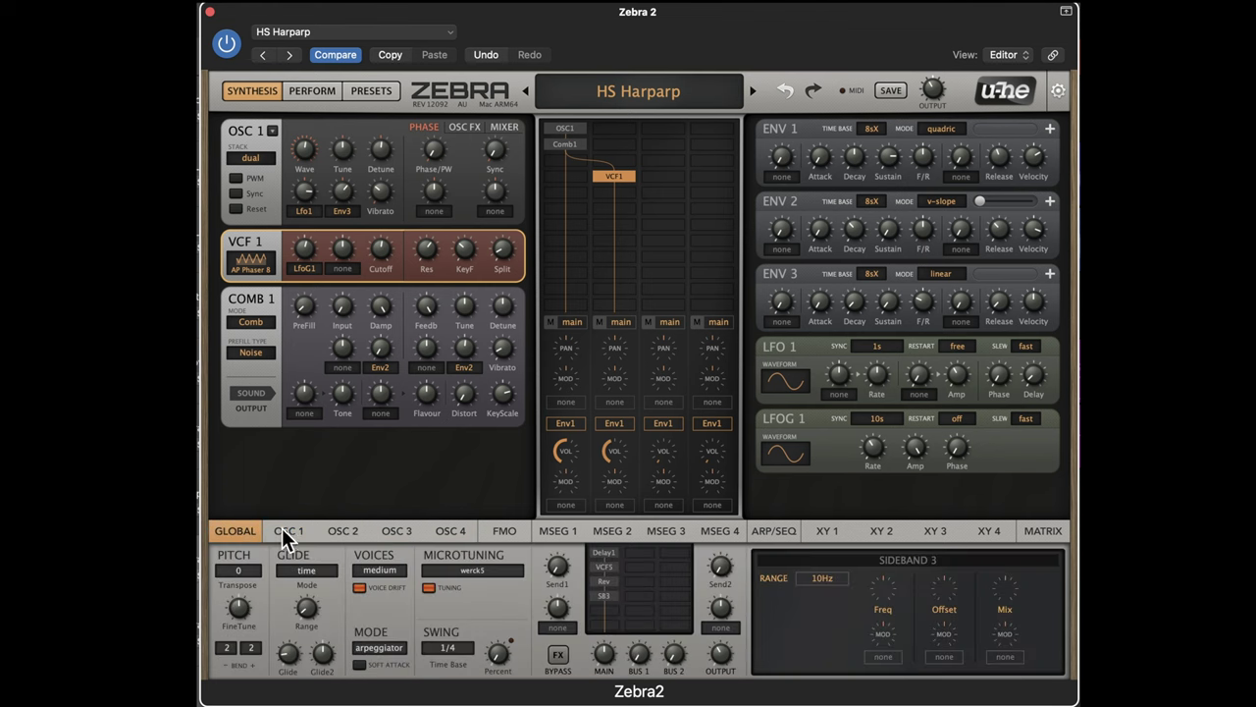
left_click(281, 530)
left_click(344, 531)
left_click(404, 531)
left_click(455, 531)
left_click(508, 531)
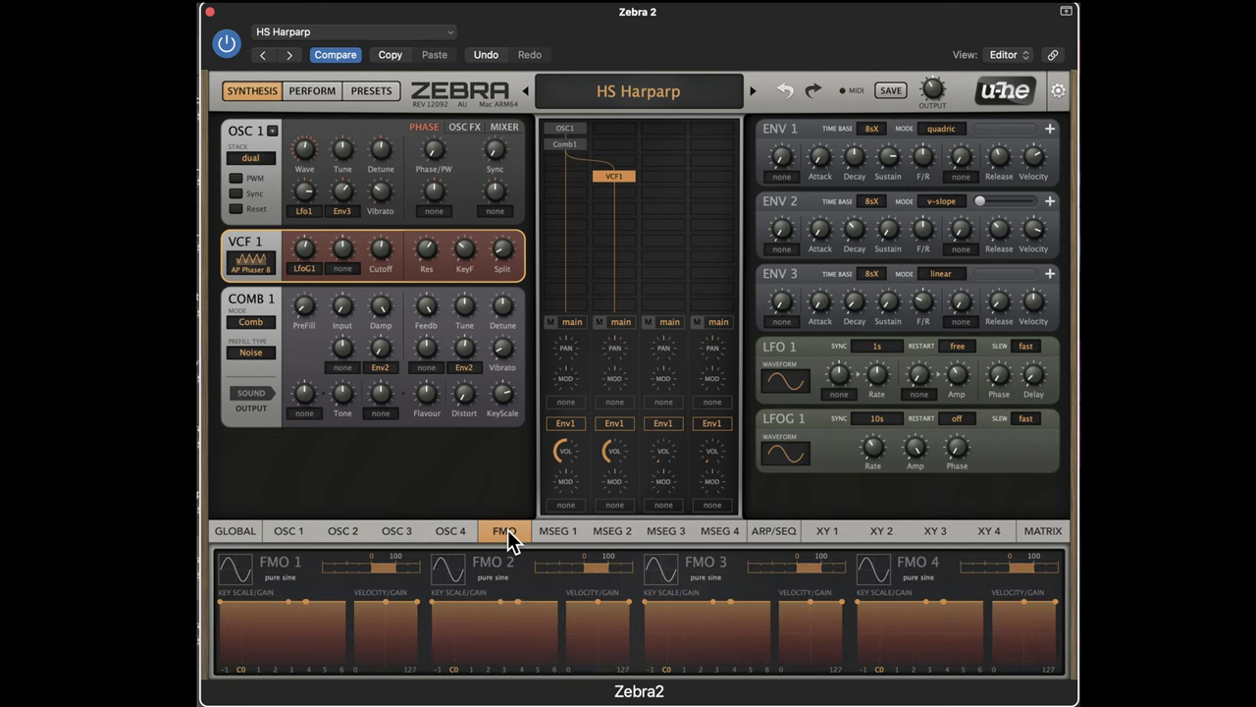
Examine the MSEG 1 to MSEG 4 envelope editors and the arpeggiator/sequencer settings
left_click(564, 533)
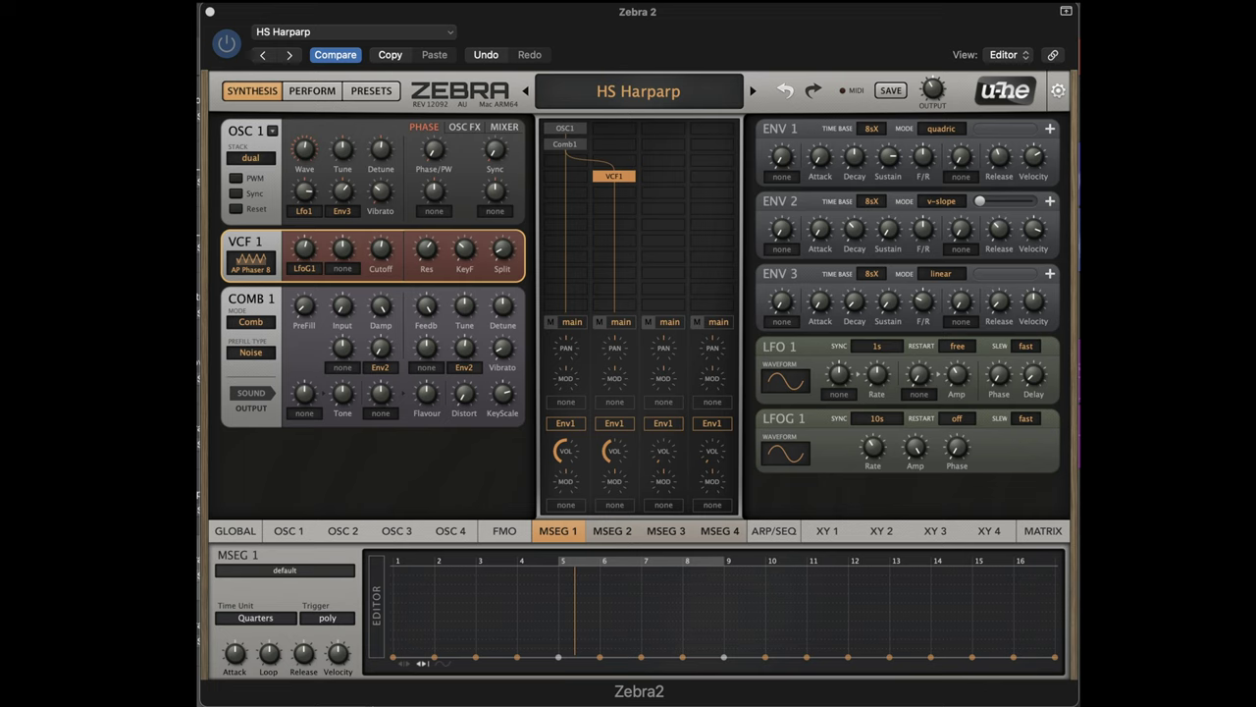
left_click(619, 534)
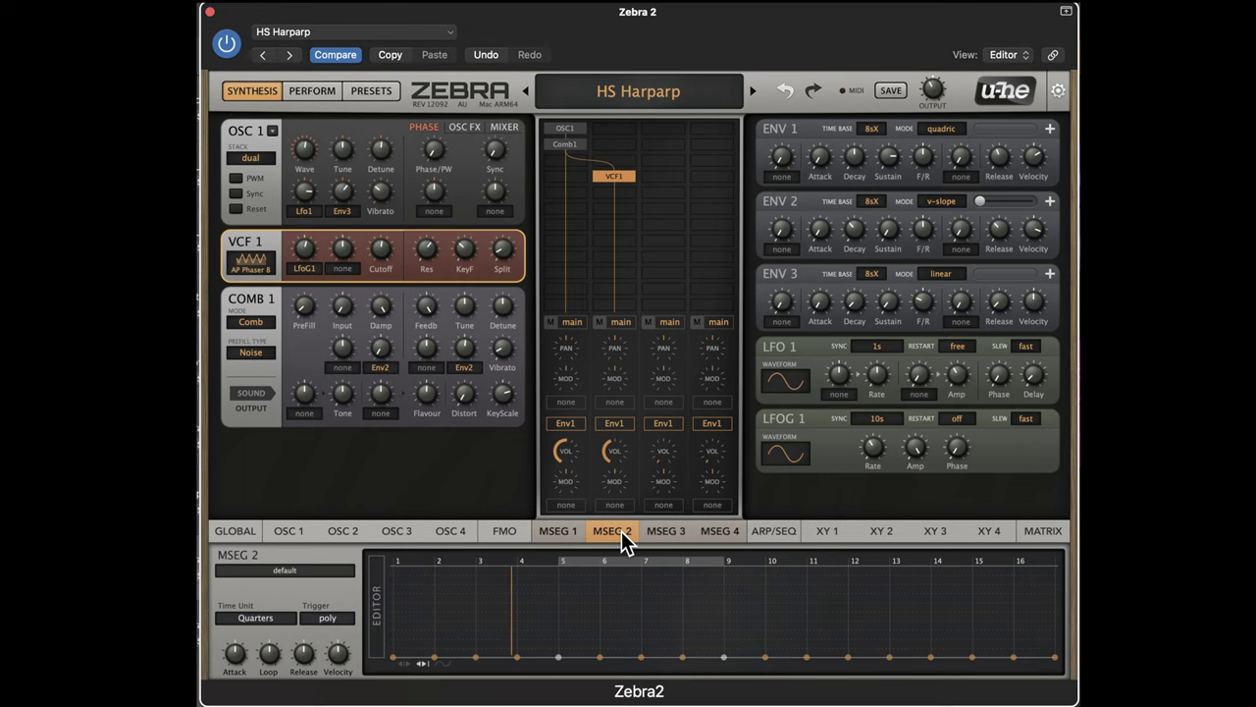
left_click(660, 532)
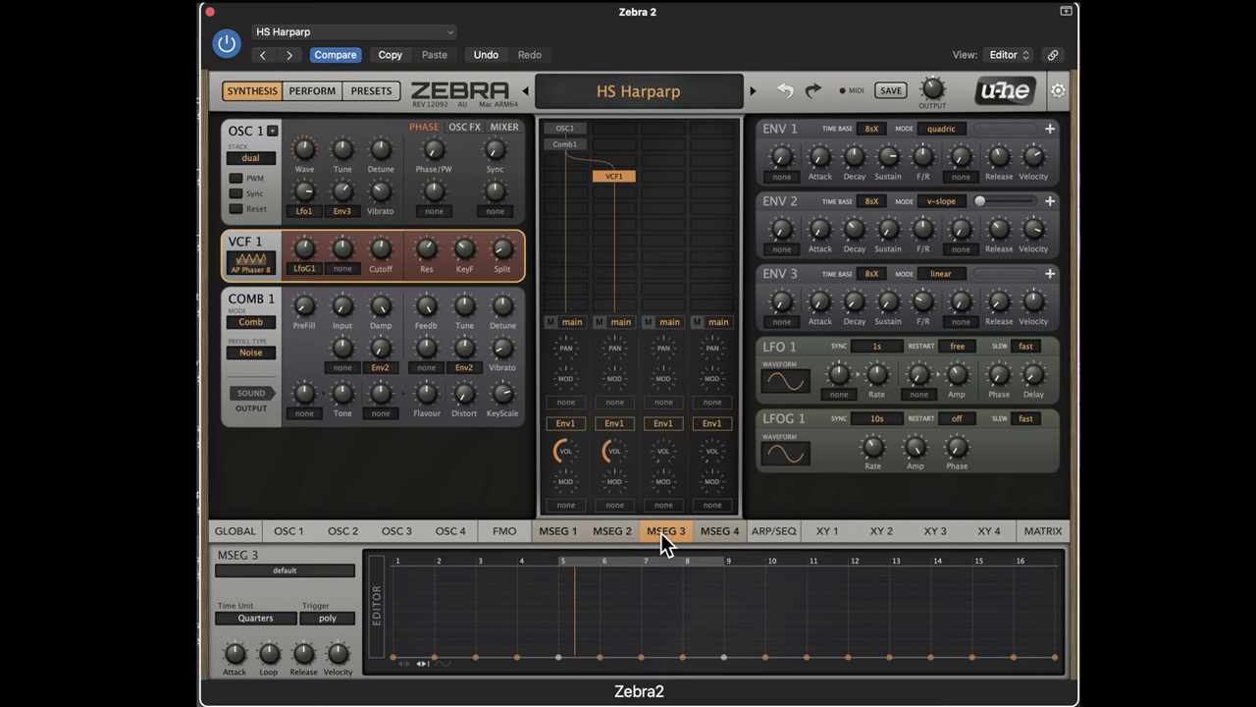
left_click(717, 534)
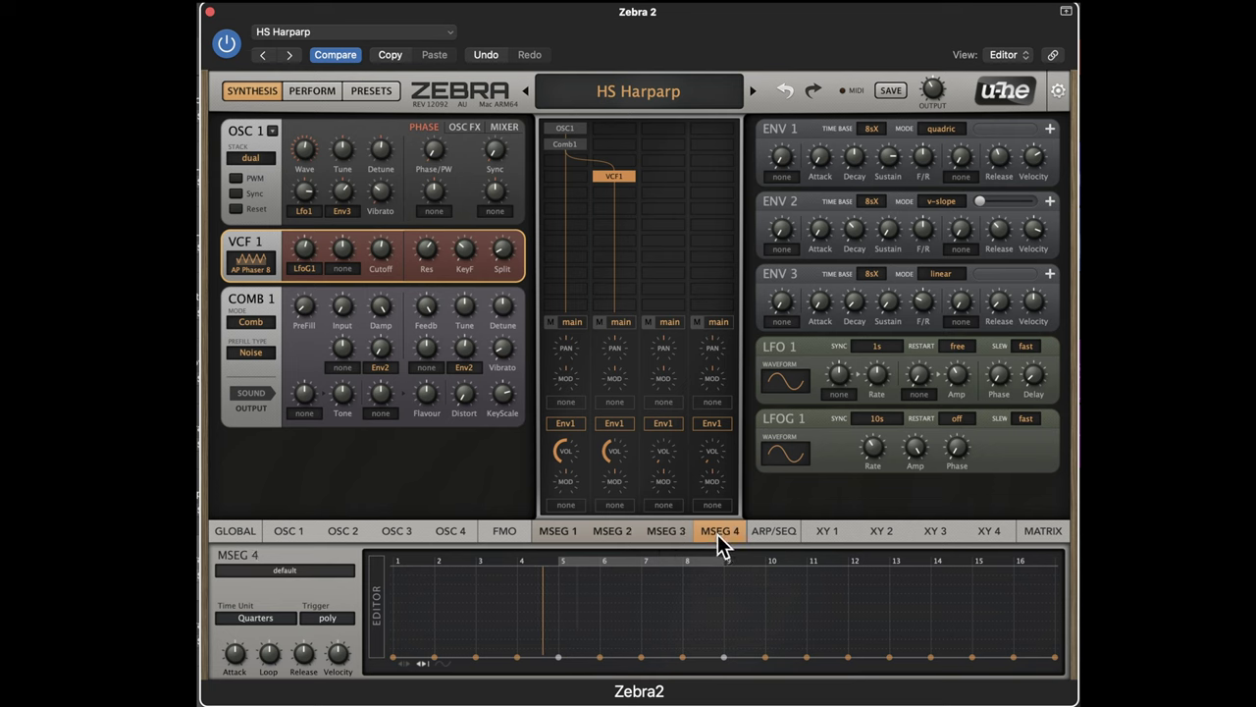
left_click(770, 534)
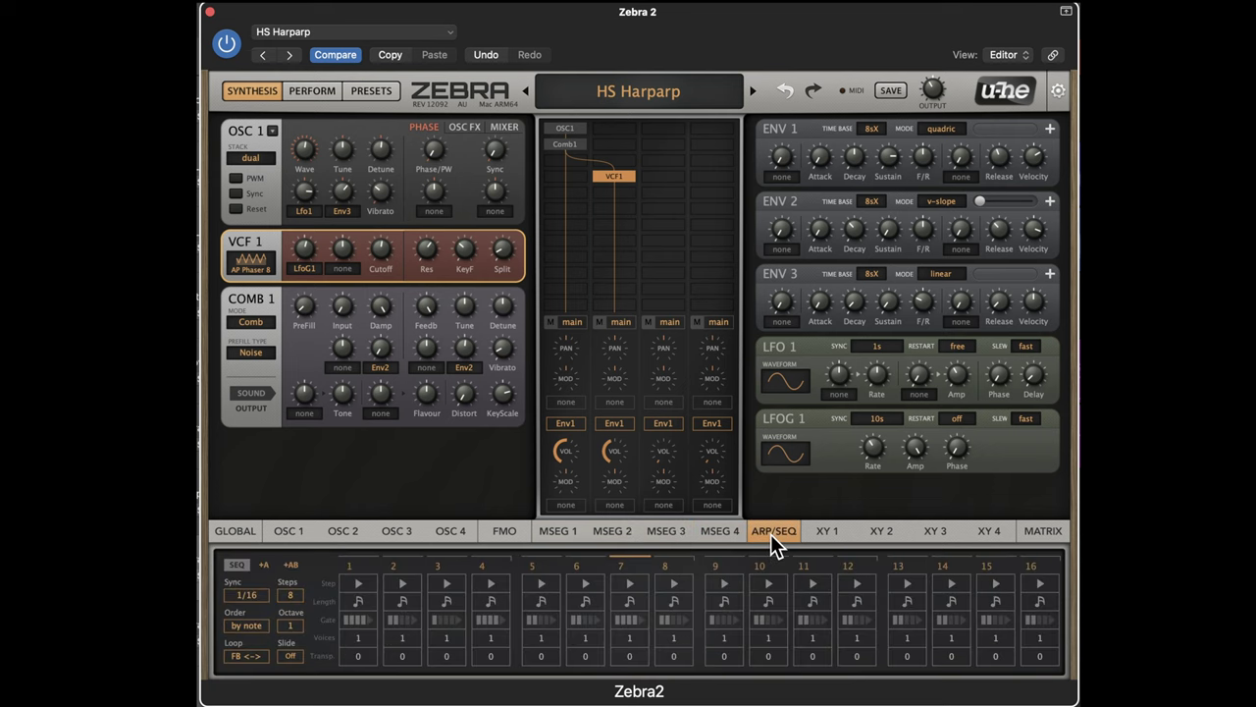
Examine the modulation targets assigned to the XY 1 to XY 4 controls
left_click(834, 532)
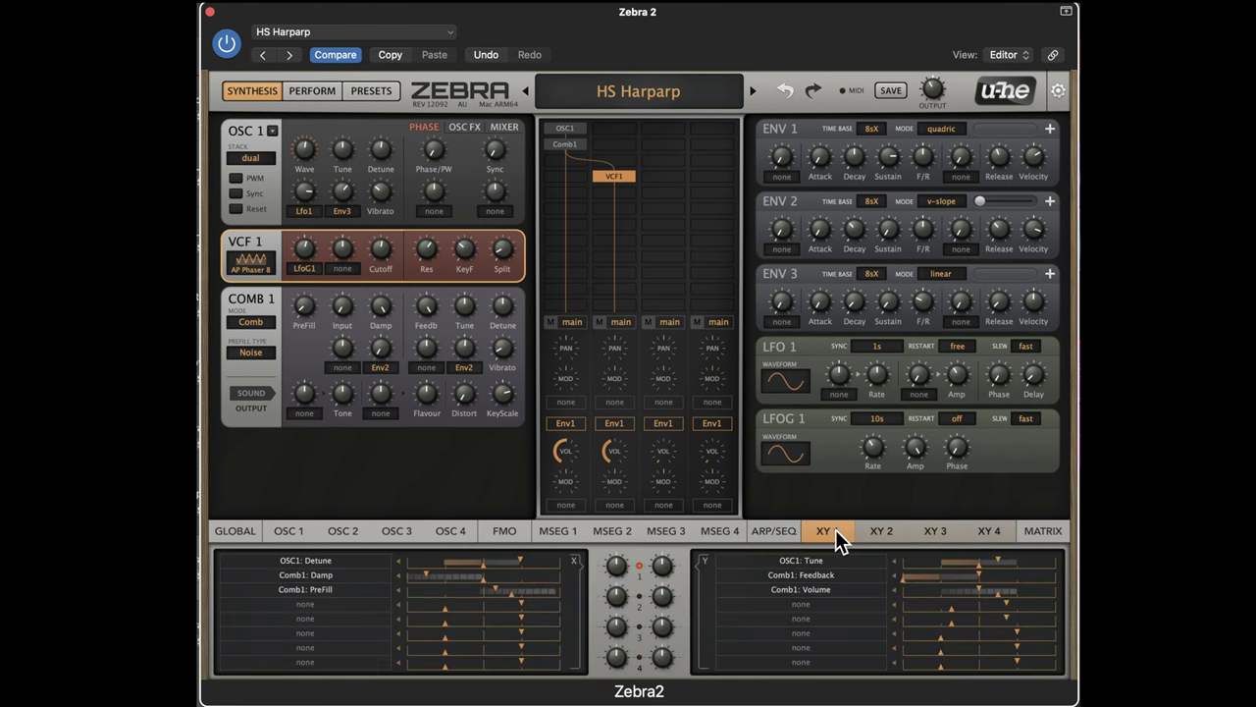
left_click(873, 535)
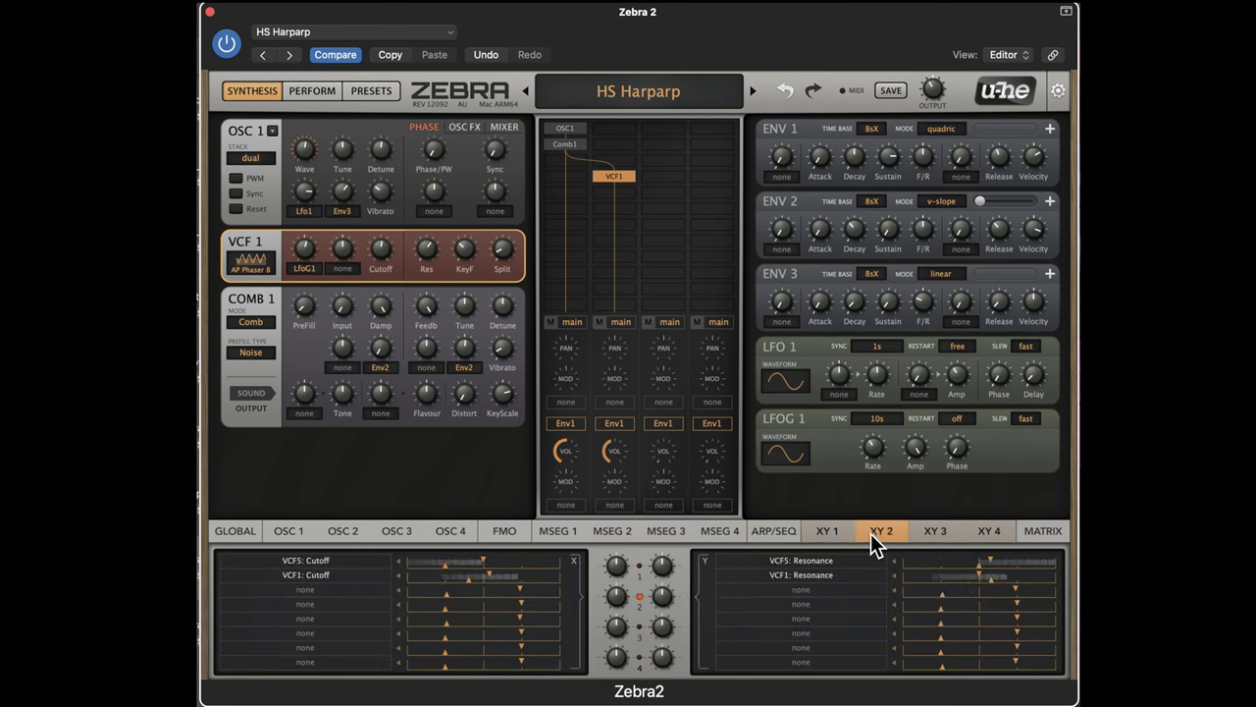
left_click(935, 533)
left_click(989, 533)
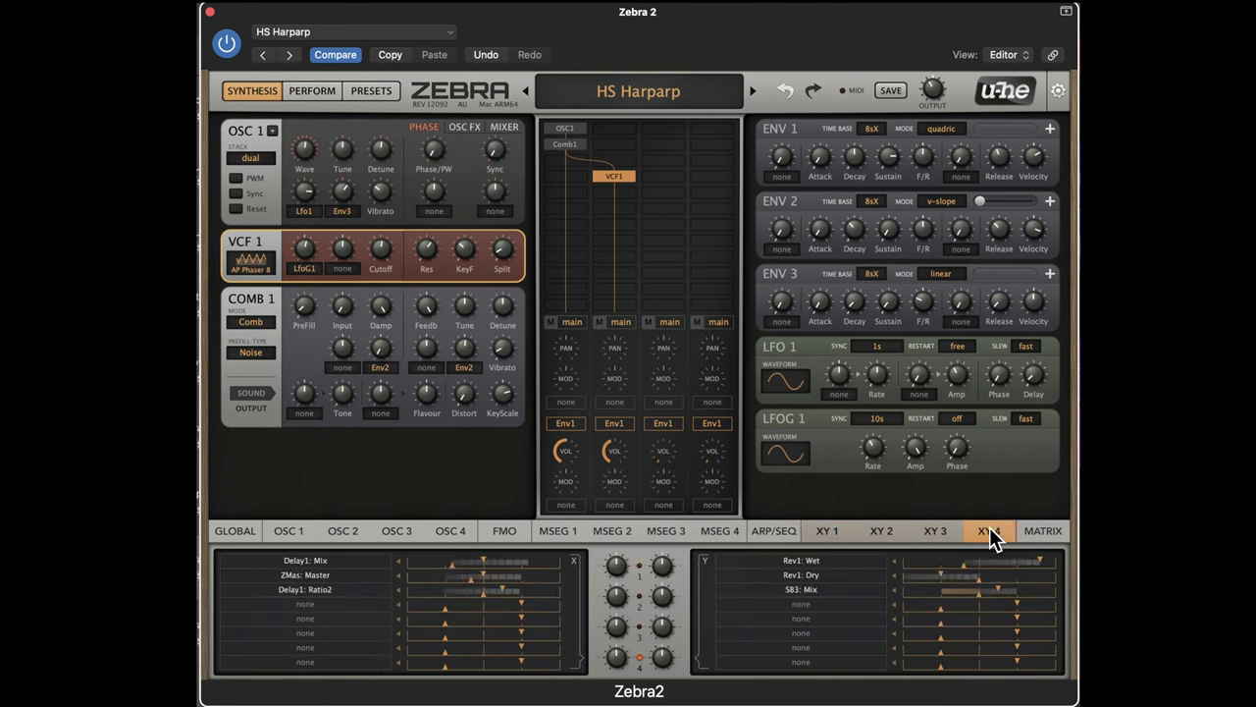
left_click(938, 532)
left_click(878, 532)
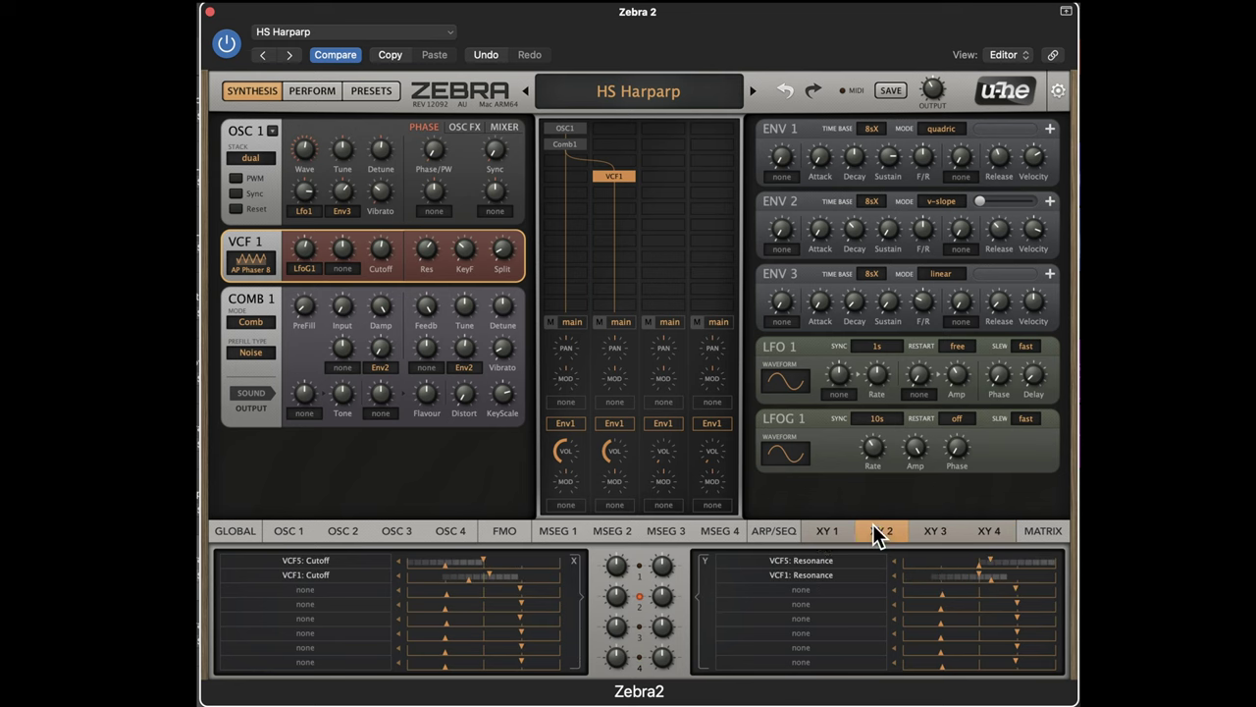
Show the XY 1 assignments with the performance pads and move the Oscillators pad slightly towards positive X, with Y at about 14
left_click(822, 533)
left_click(330, 91)
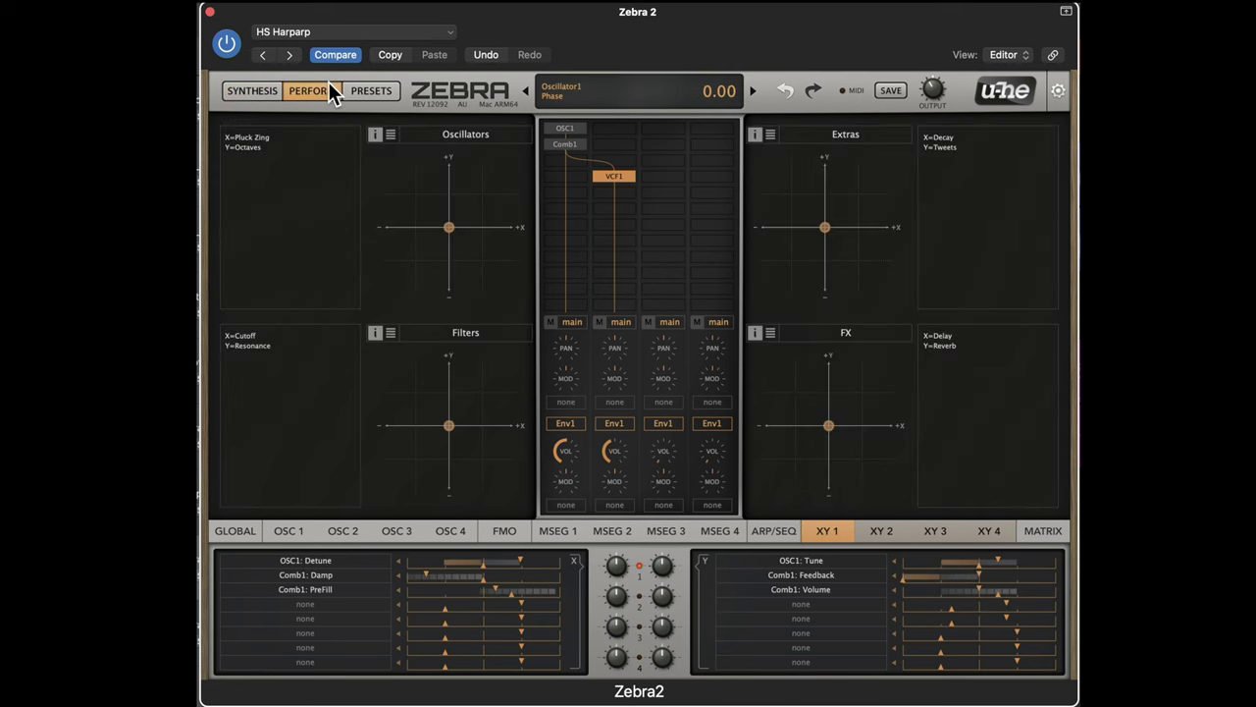
mouse_move(448, 226)
left_mouse_down()
mouse_move(438, 217)
mouse_move(477, 210)
mouse_move(438, 216)
mouse_move(463, 225)
mouse_move(455, 213)
left_mouse_up()
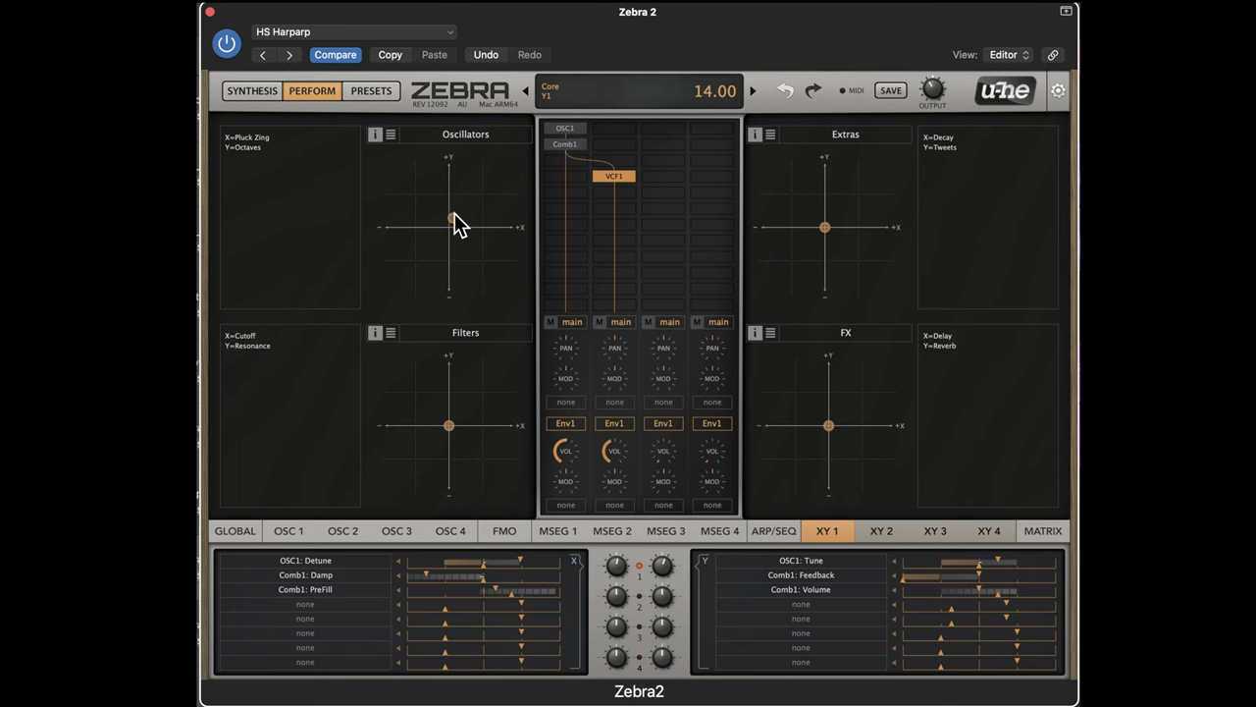
Return to the synthesis view and examine the Zefftron patch's LFO and MMIX modulators and the module types available for the second lane
left_click(264, 90)
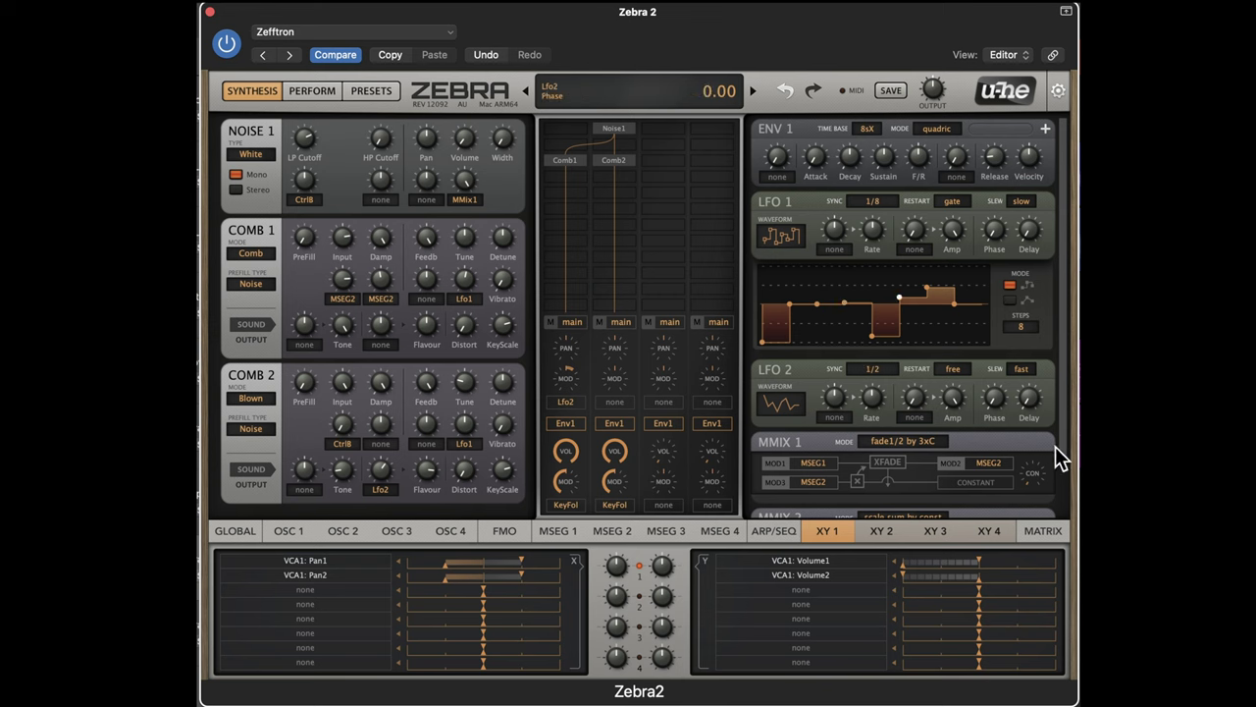
left_click_drag(1066, 442, 1044, 507)
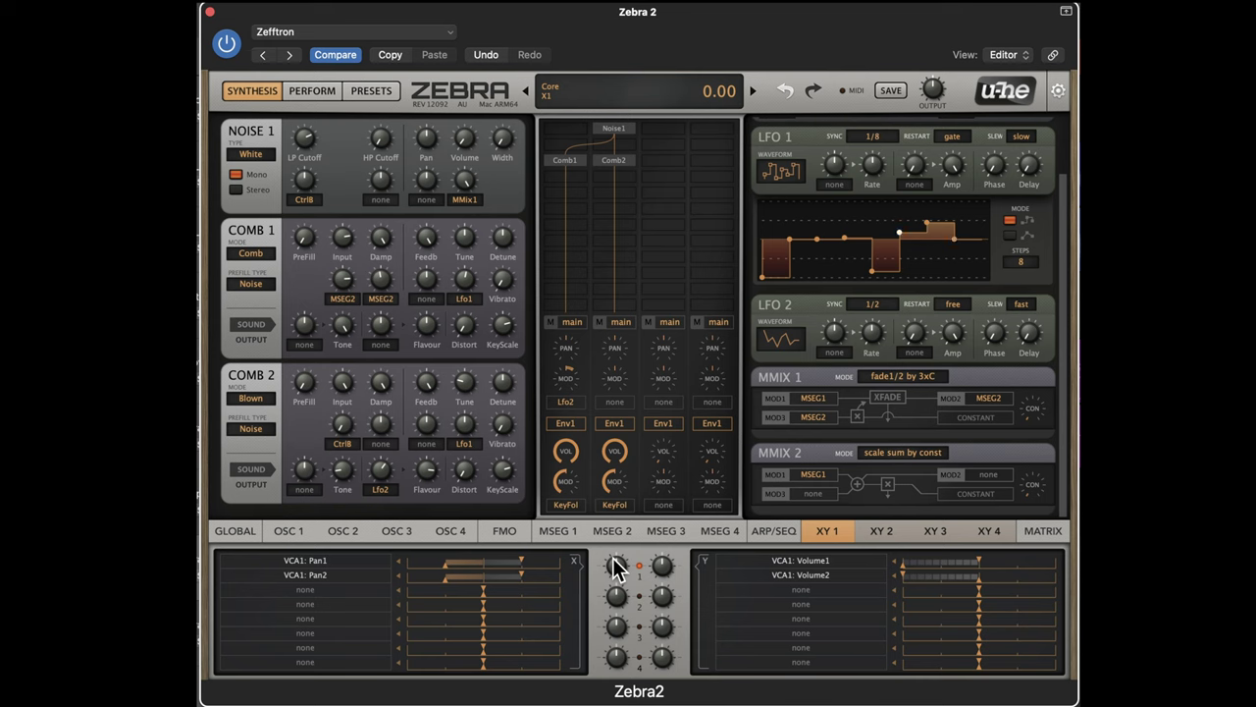
left_click(607, 176)
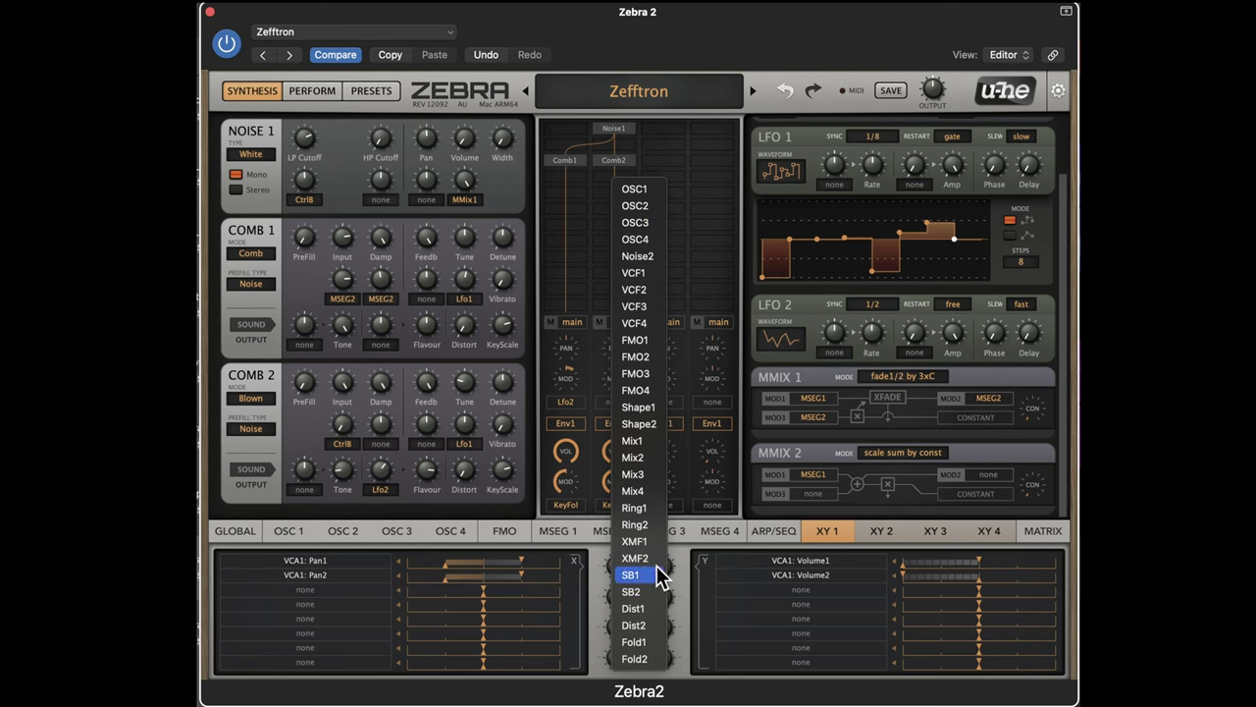
left_click(722, 47)
Examine the Zefftron patch's global effects chain, including the settings of EQ1, Dist3 and Comp1
left_click(246, 531)
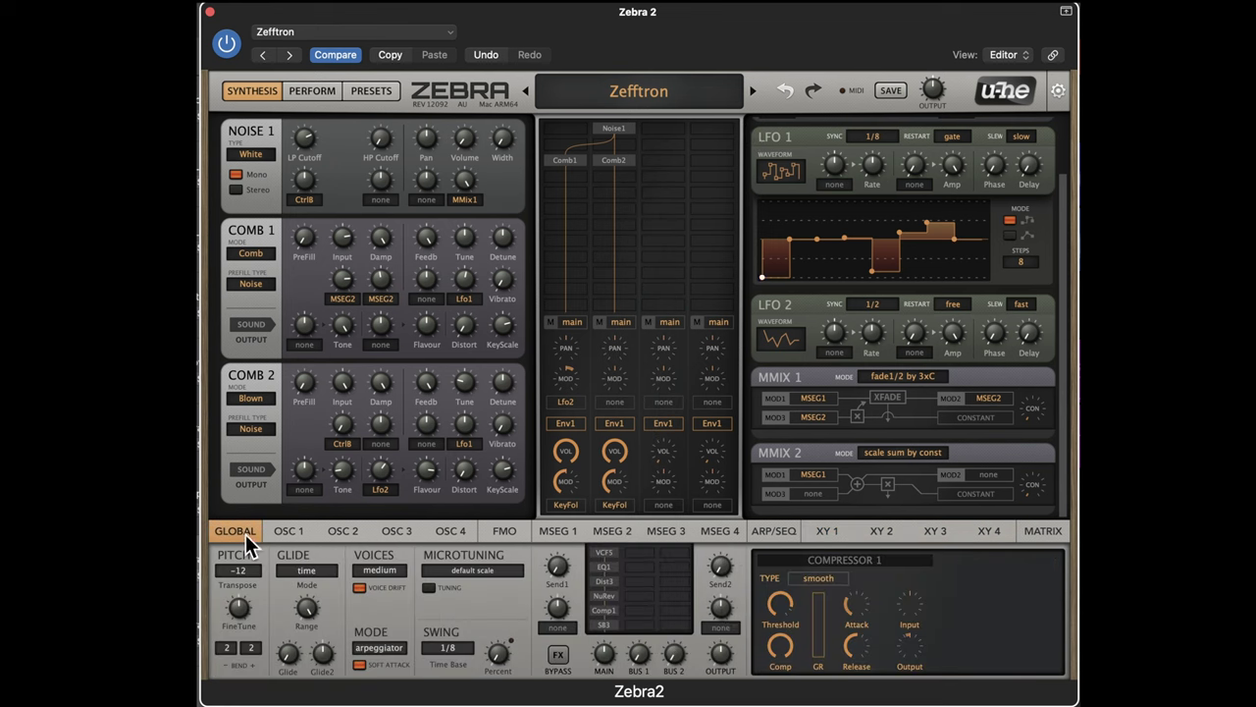
left_click(603, 569)
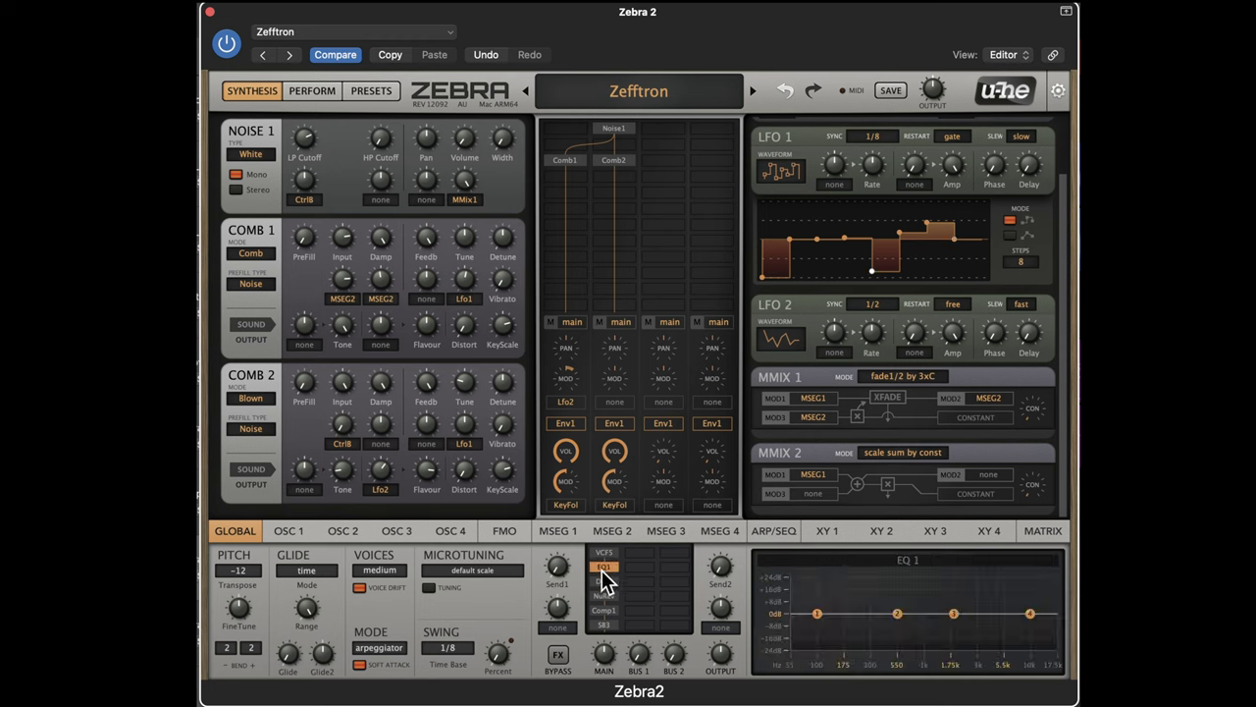
left_click(604, 583)
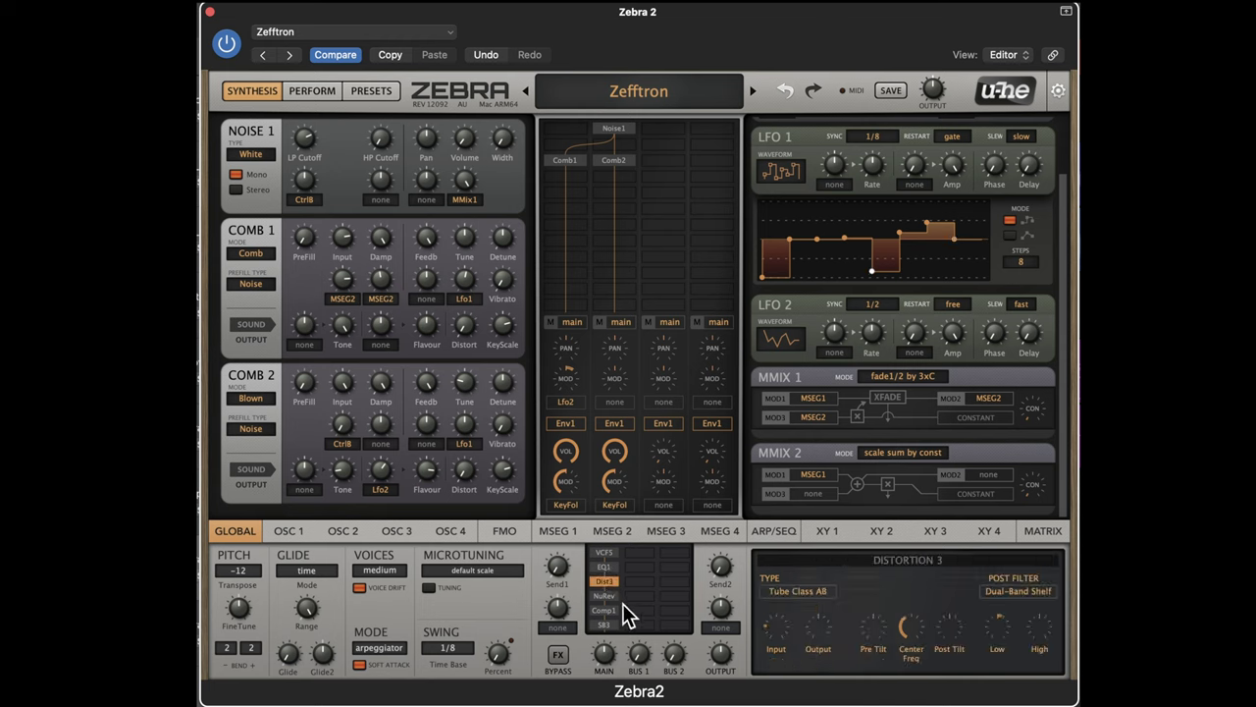
left_click(604, 610)
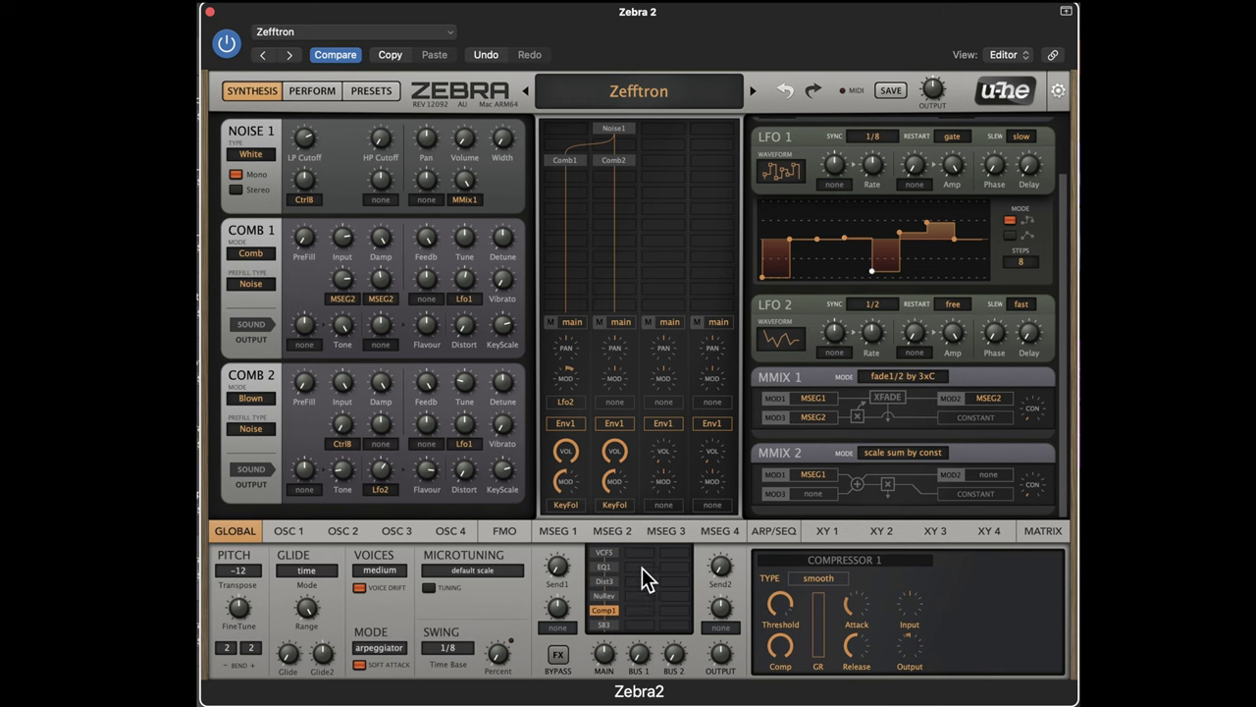
left_click(642, 569)
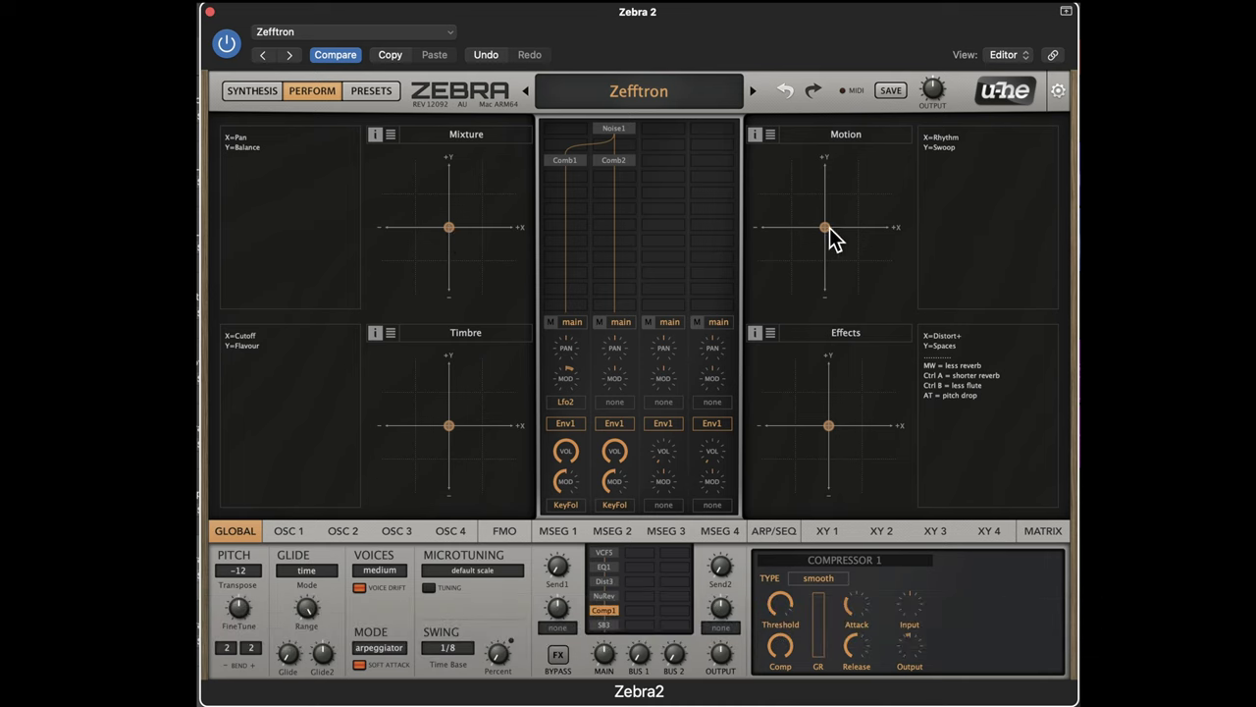
Move the Timbre pad to X about 42, the Mixture pad to X about 47, the Motion pad slightly off centre and Effects towards negative X and Y
mouse_move(829, 231)
left_mouse_down()
mouse_move(860, 217)
mouse_move(864, 174)
mouse_move(800, 261)
mouse_move(837, 251)
mouse_move(822, 226)
left_mouse_up()
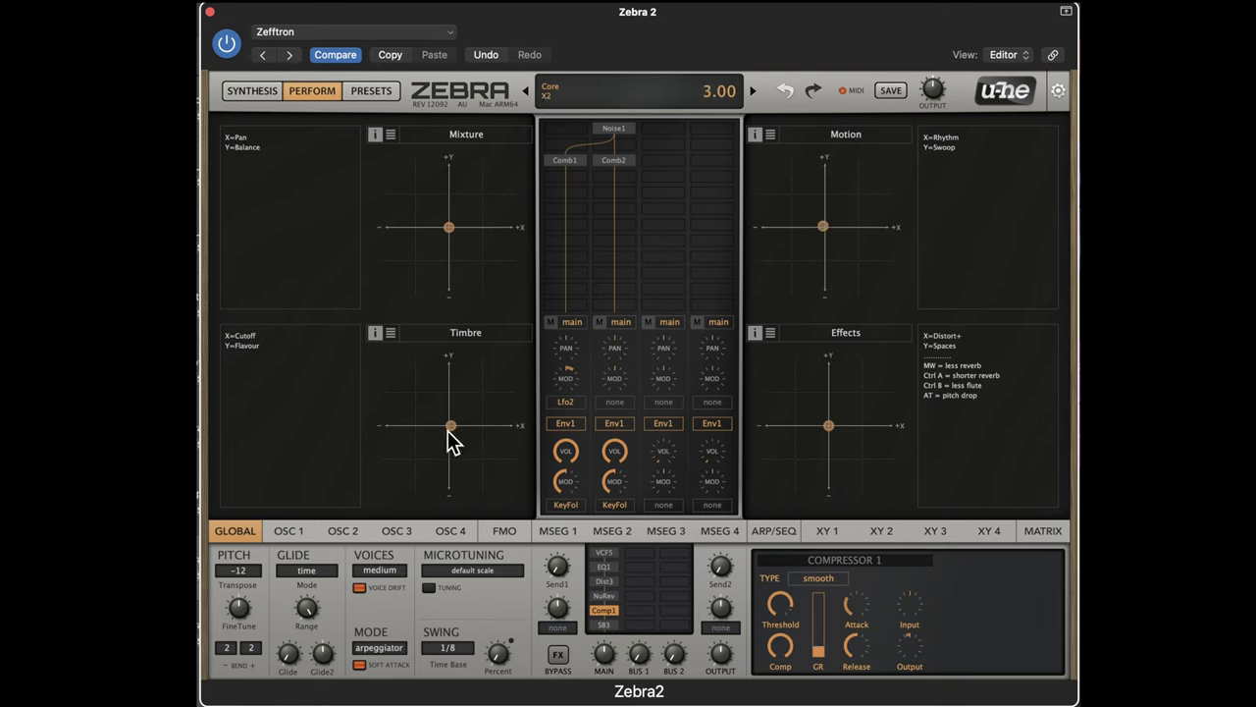
mouse_move(467, 424)
left_mouse_down()
mouse_move(492, 384)
mouse_move(402, 449)
mouse_move(382, 402)
mouse_move(480, 443)
left_mouse_up()
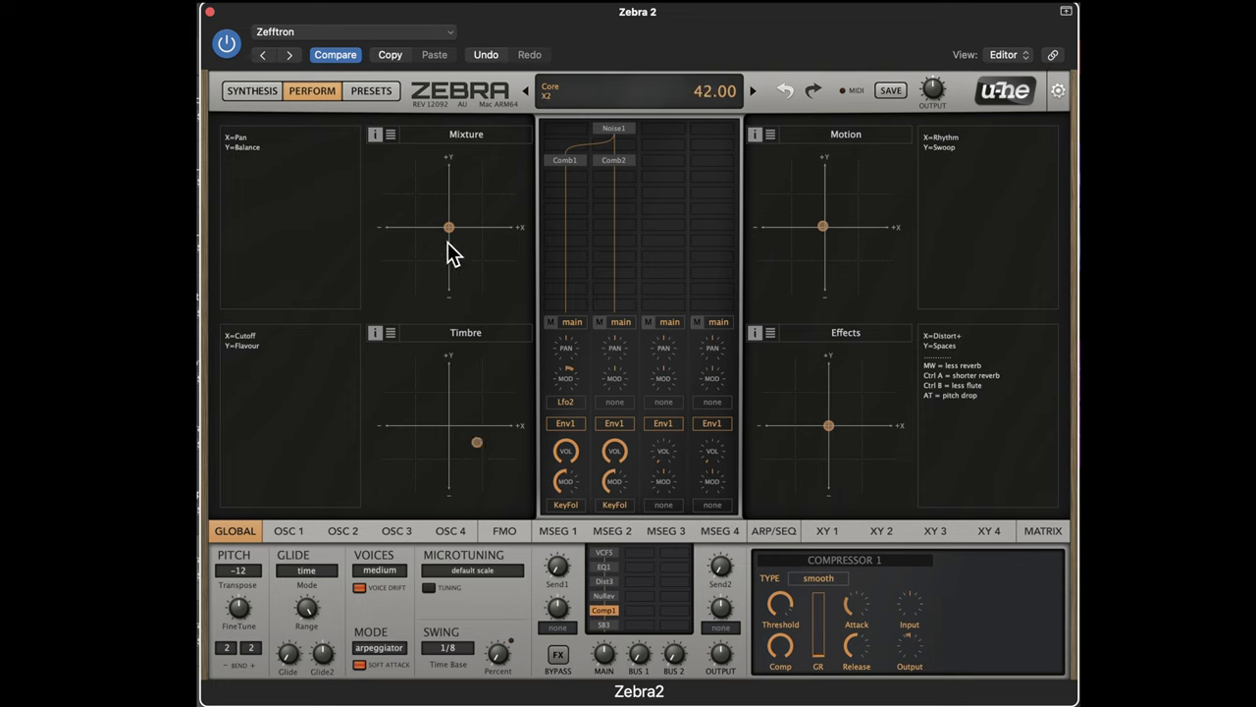
left_click_drag(450, 232, 483, 263)
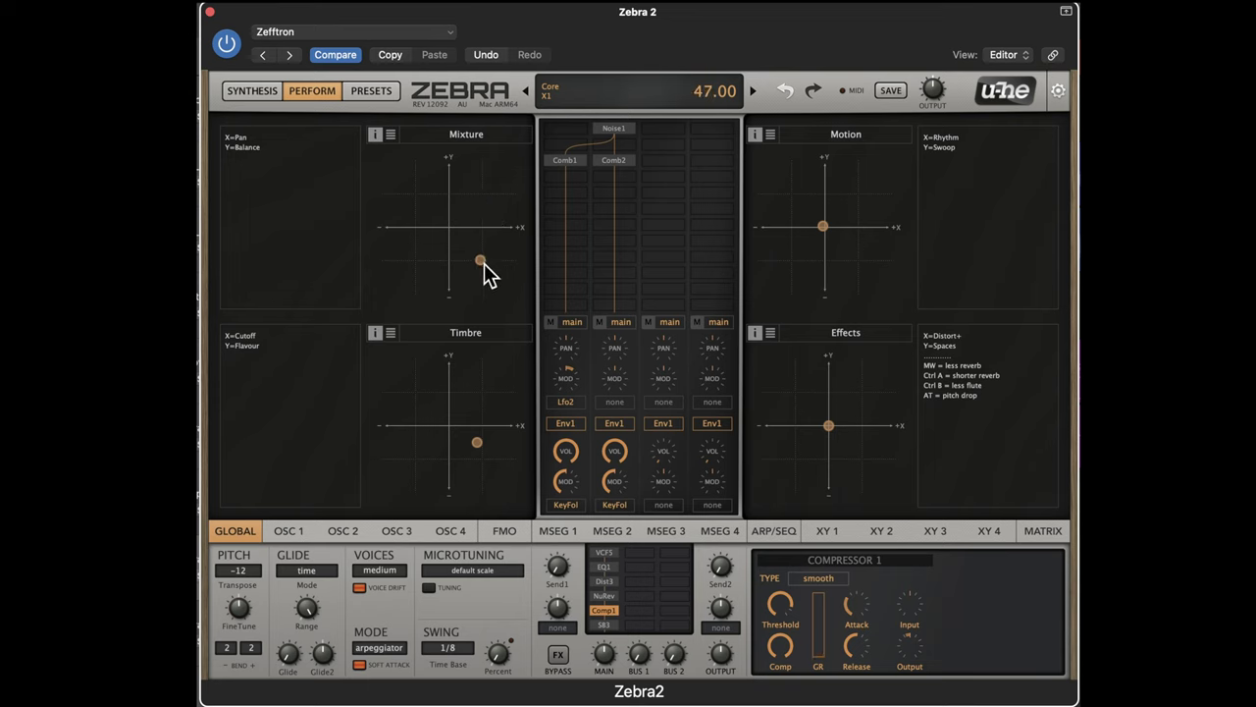
left_click(829, 429)
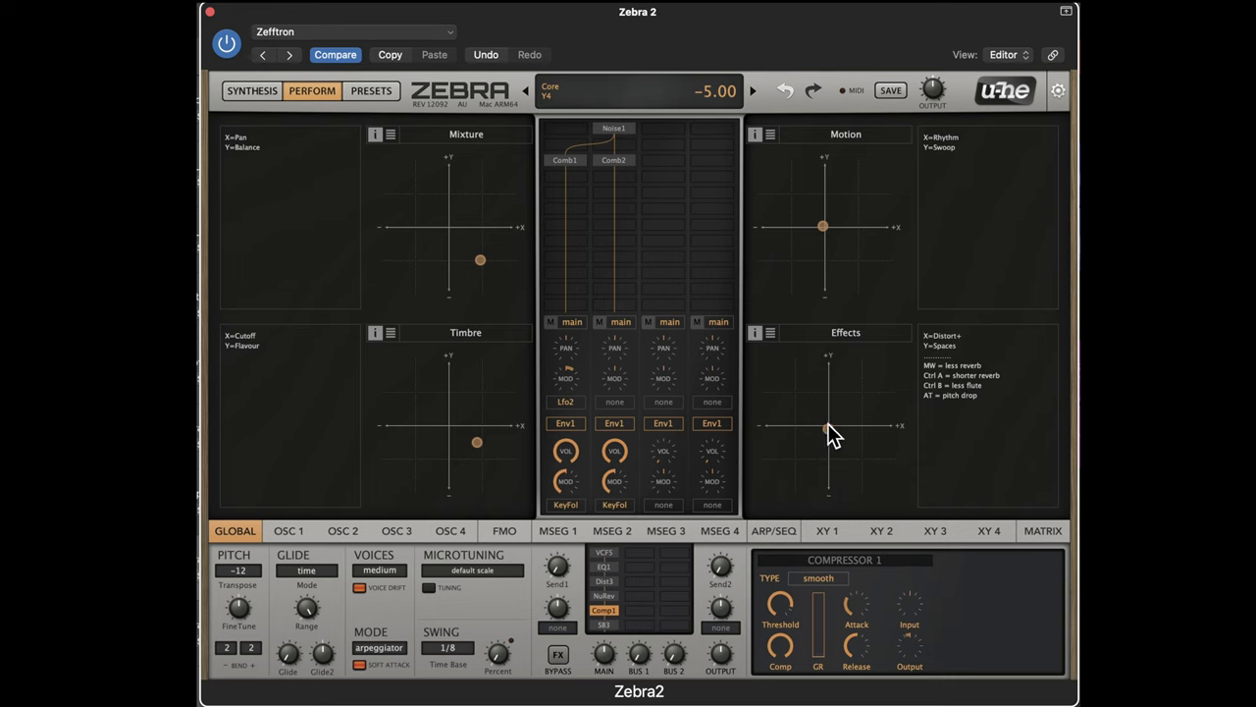
left_click_drag(830, 424, 794, 488)
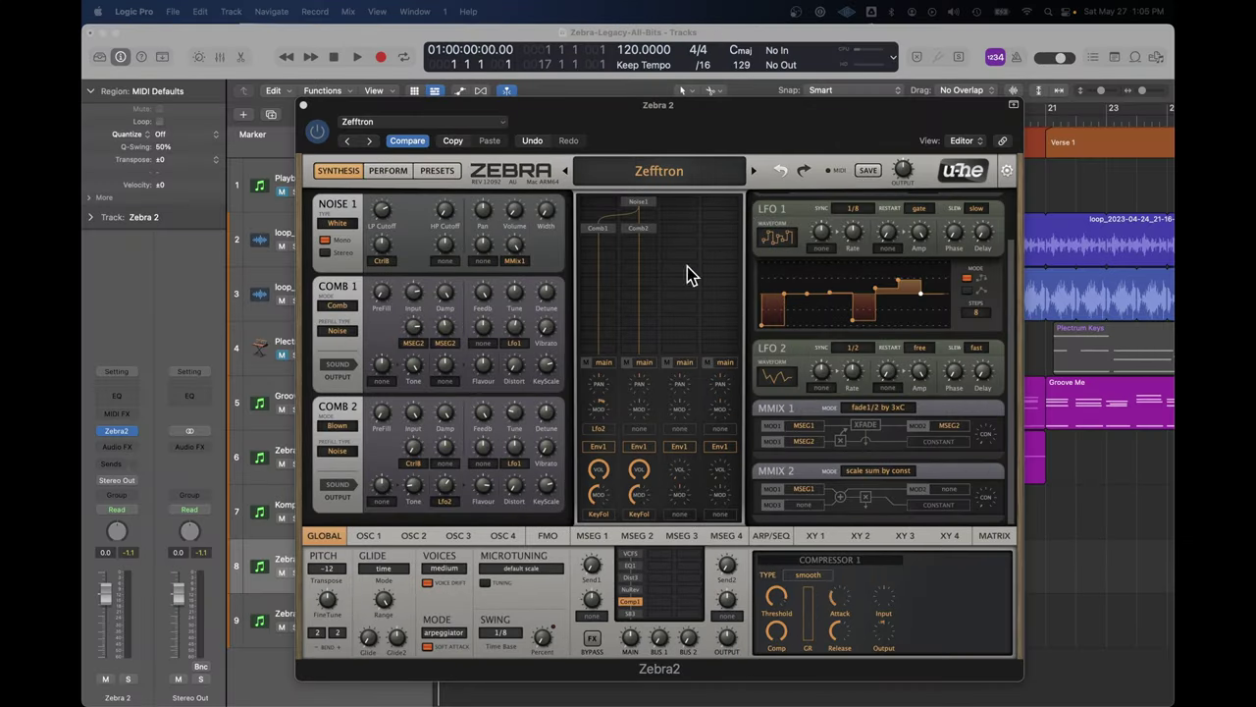
Reset the patch to the init preset
left_click(653, 180)
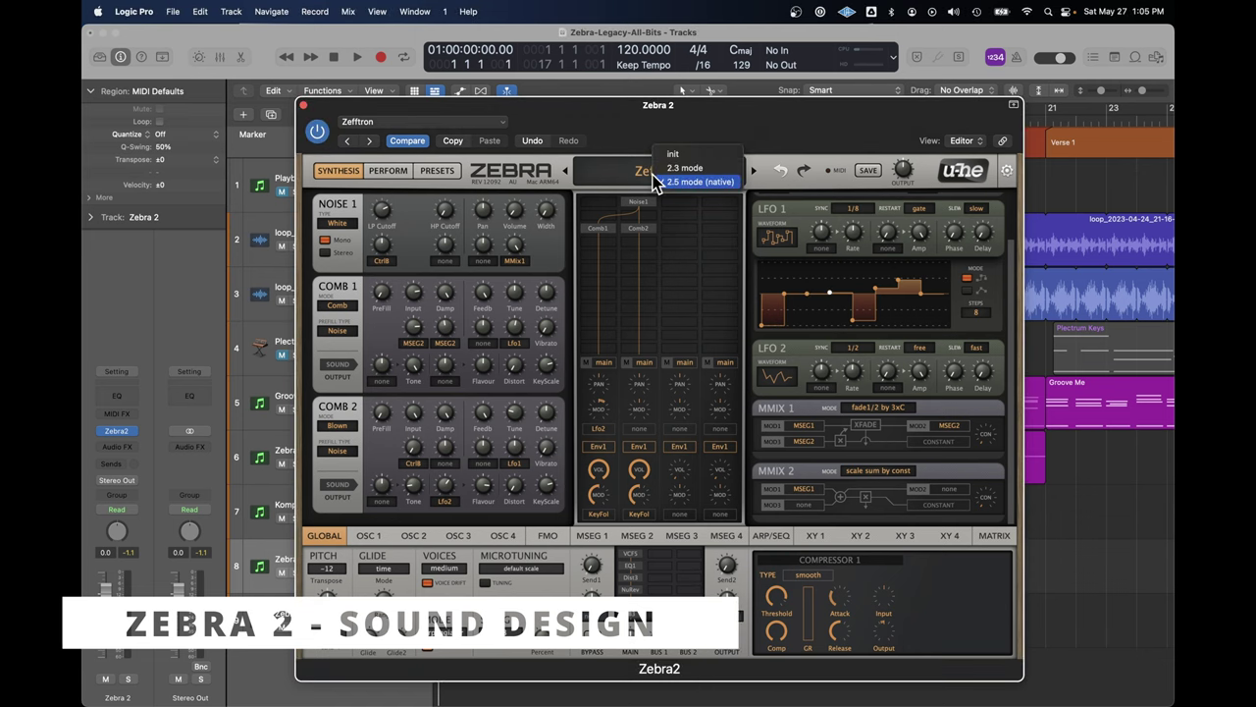
left_click(676, 155)
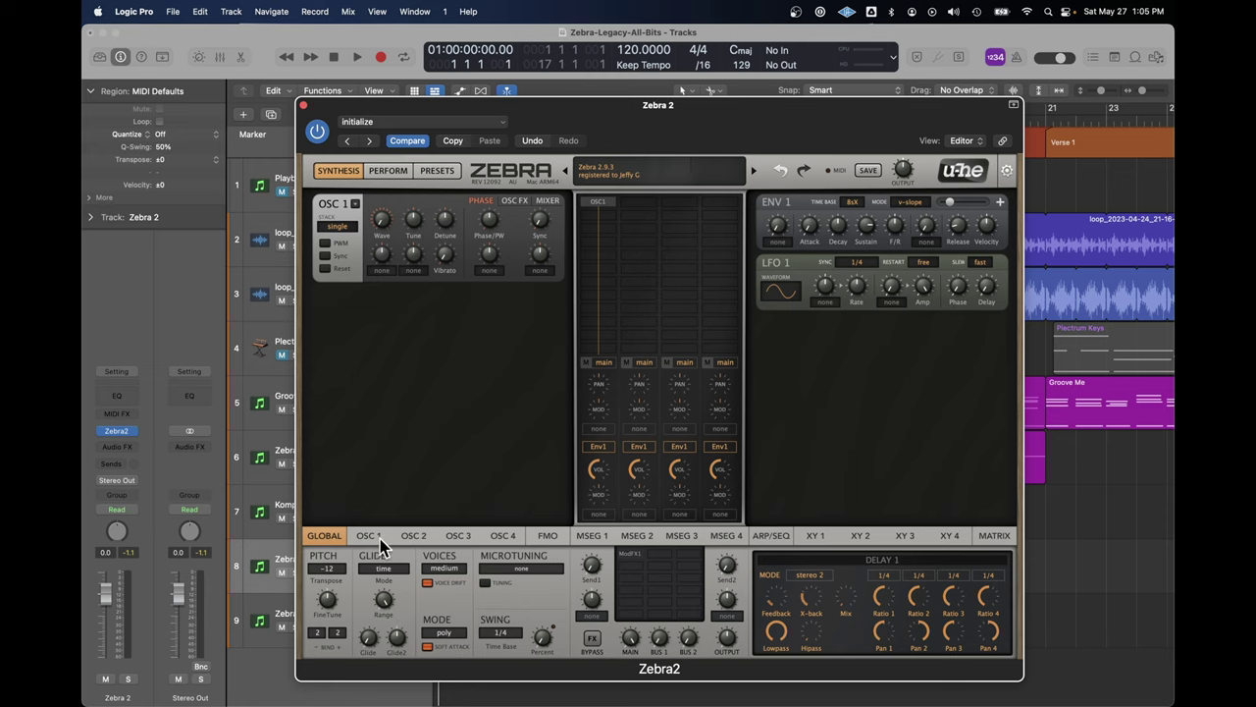
Add OSC2, VCF1, Noise1 and Comb1 below OSC1 in the first lane of the module grid
left_click(601, 217)
left_click(622, 222)
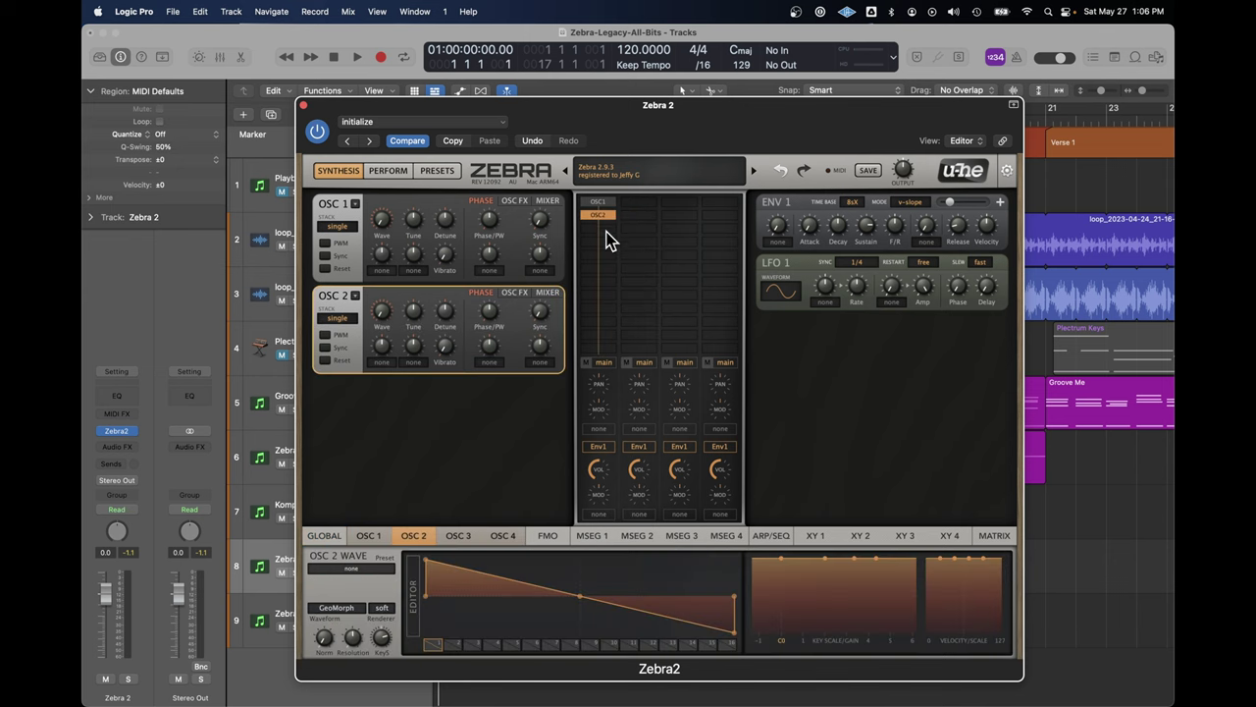
left_click(604, 231)
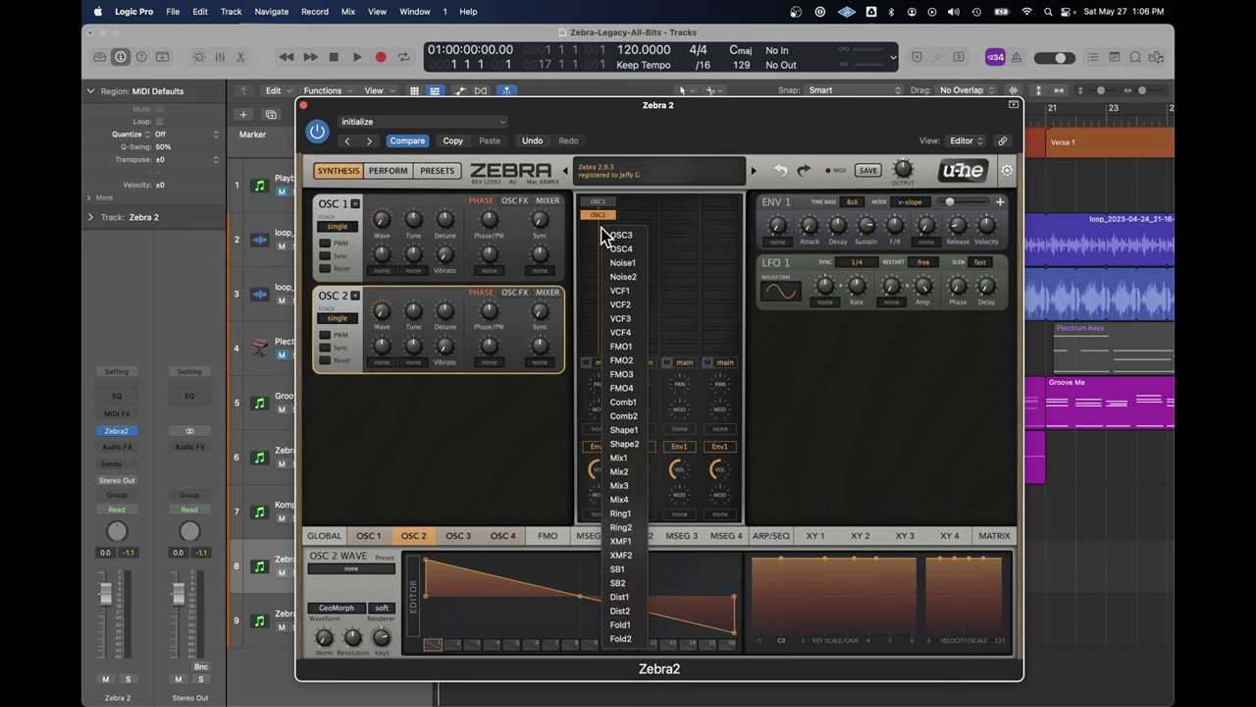
left_click(624, 292)
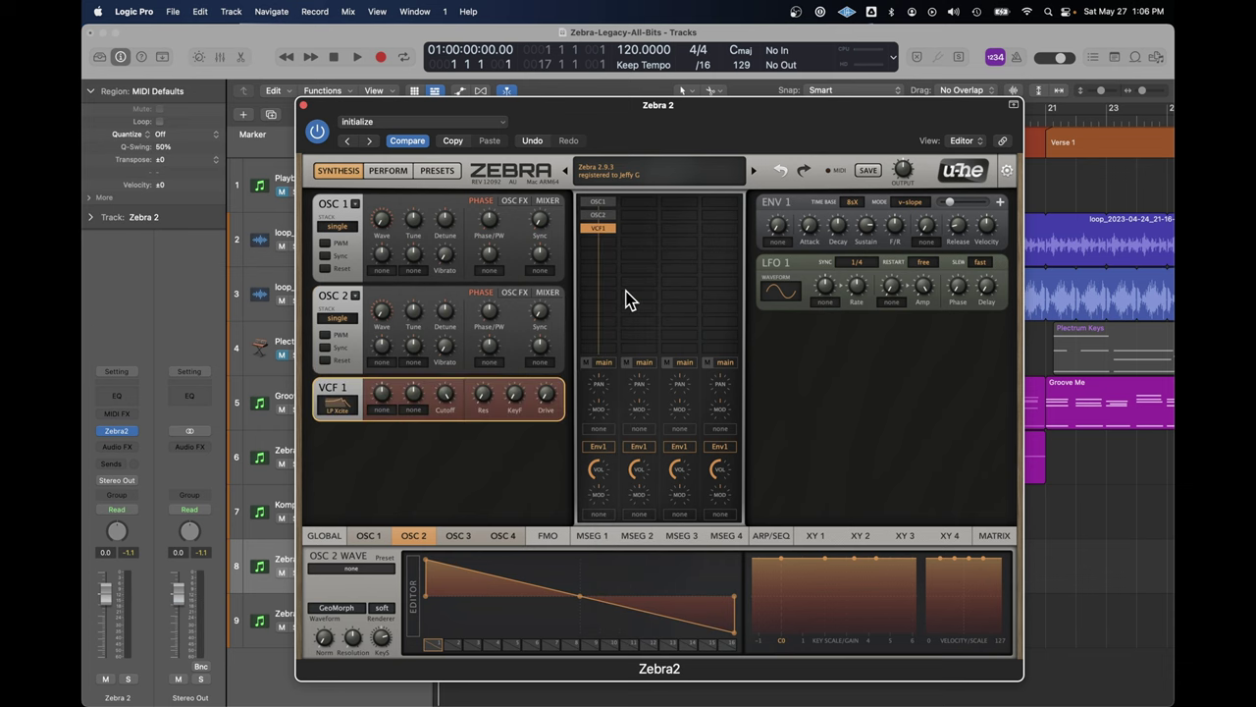
left_click(605, 241)
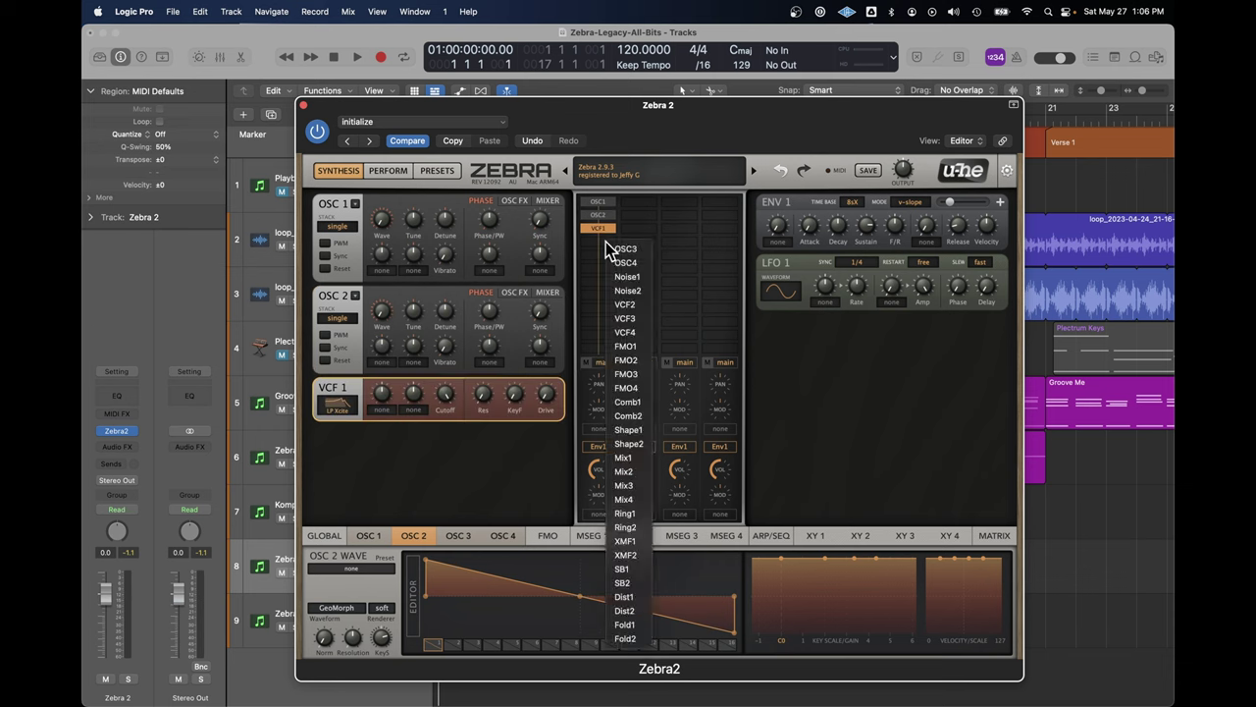
left_click(639, 276)
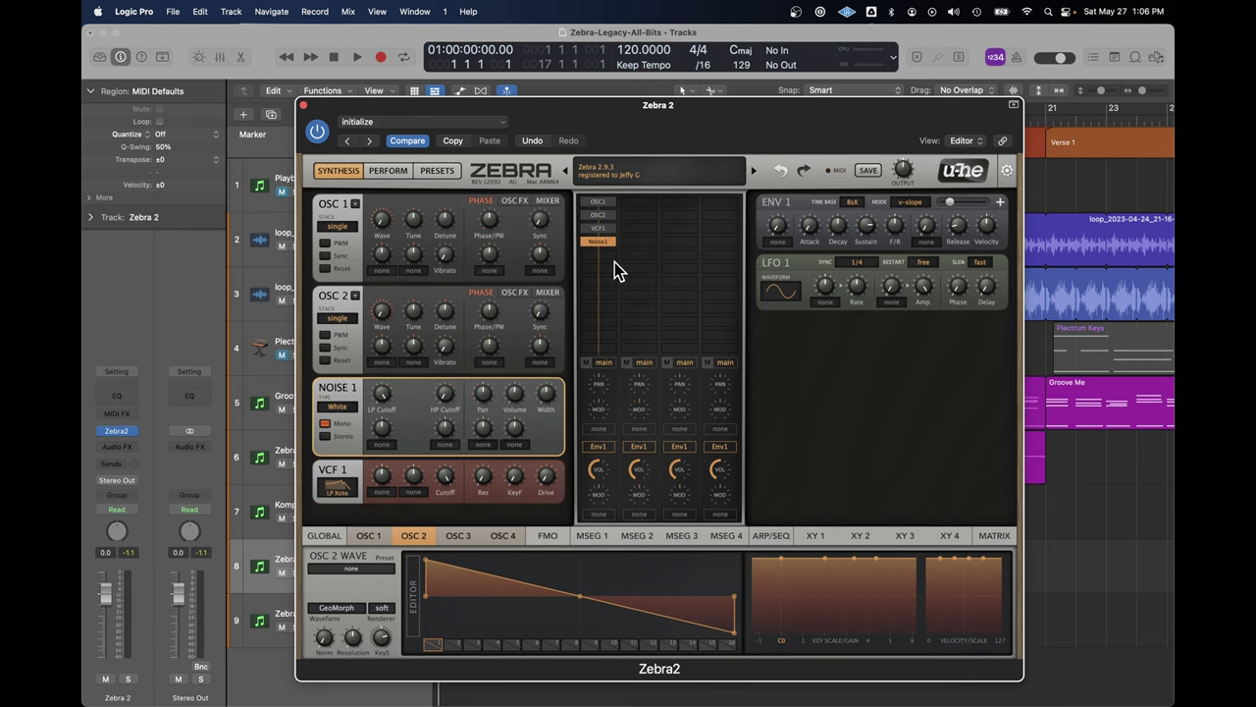
left_click(599, 256)
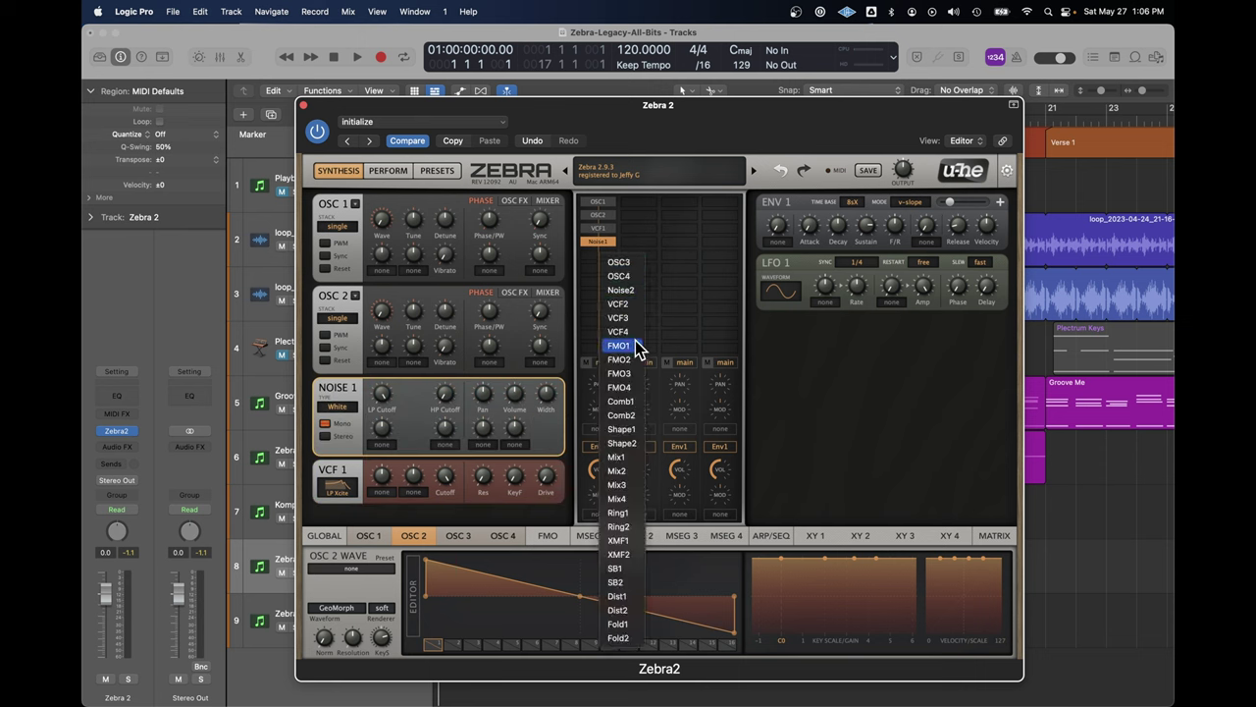
left_click(621, 402)
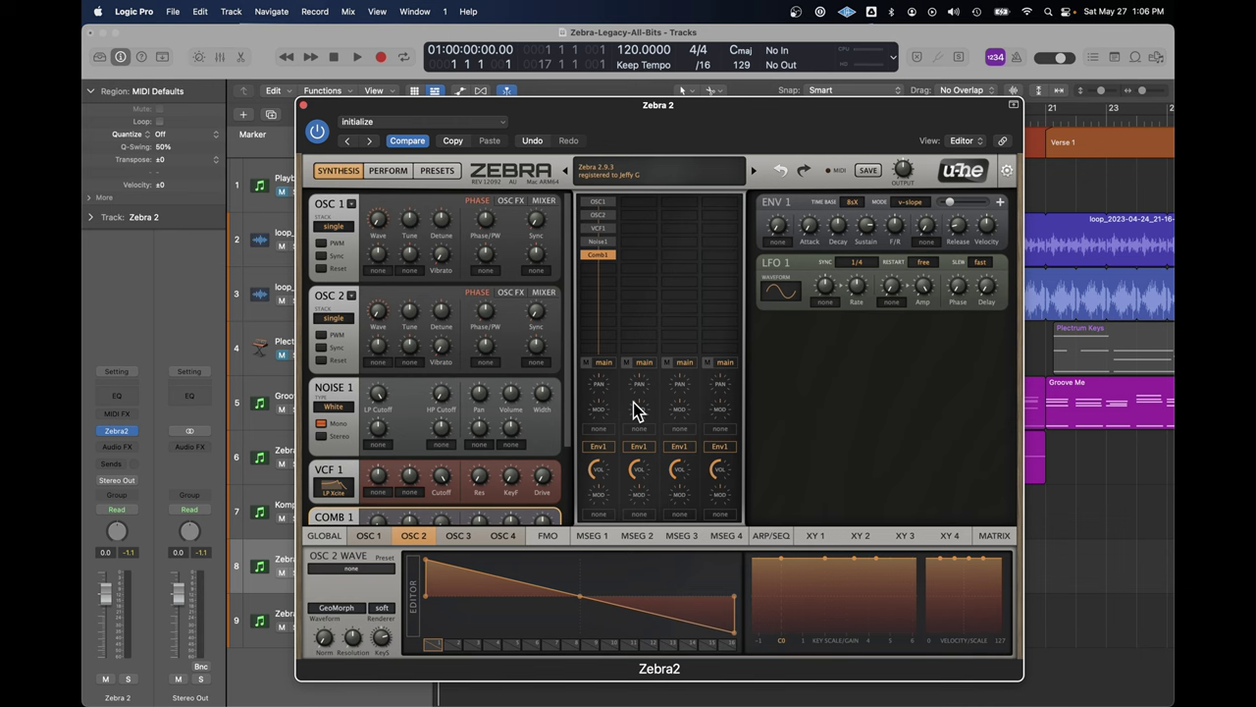
scroll(567, 361, "down", 3)
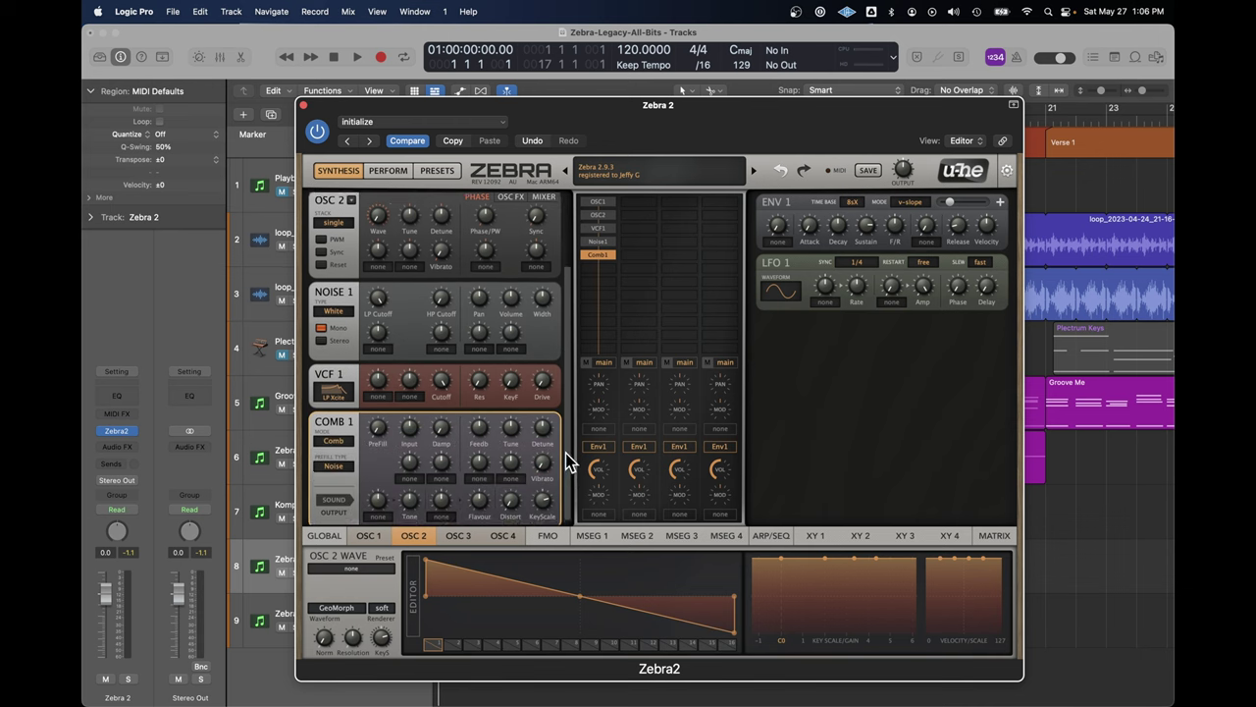
Assign Env2 as the pan modulation source of the first lane
left_click(600, 416)
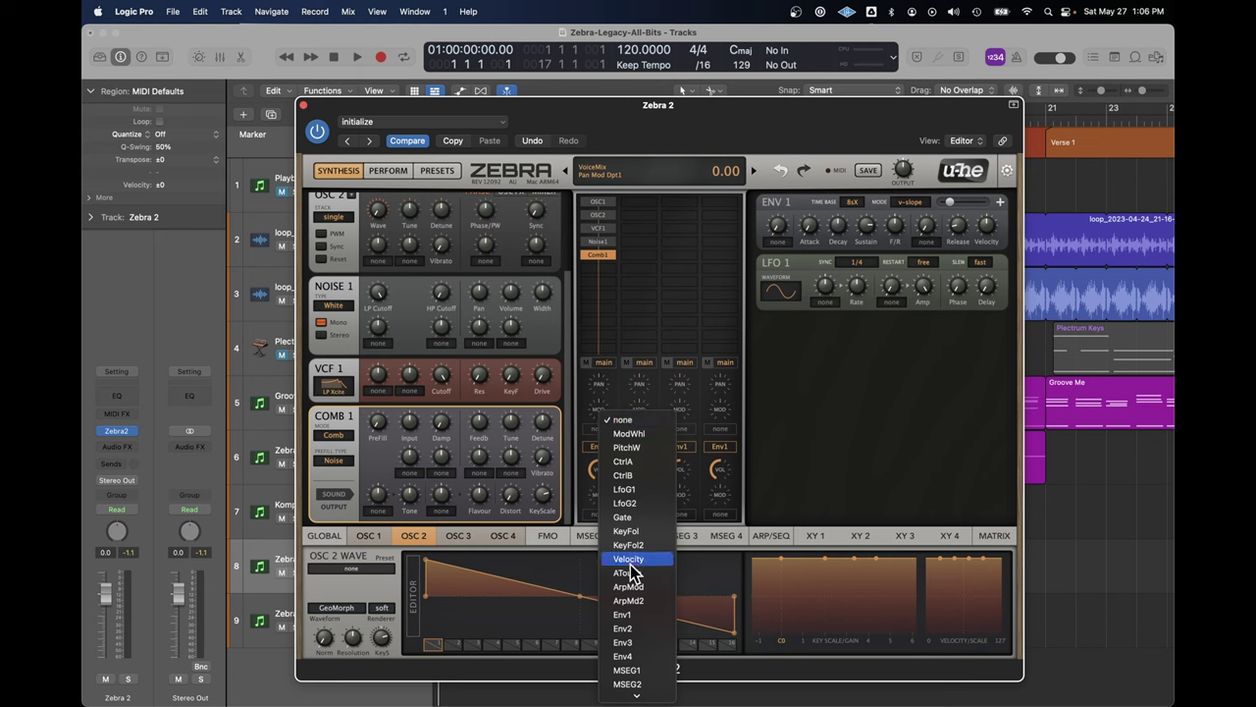
scroll(640, 575, "down", 5)
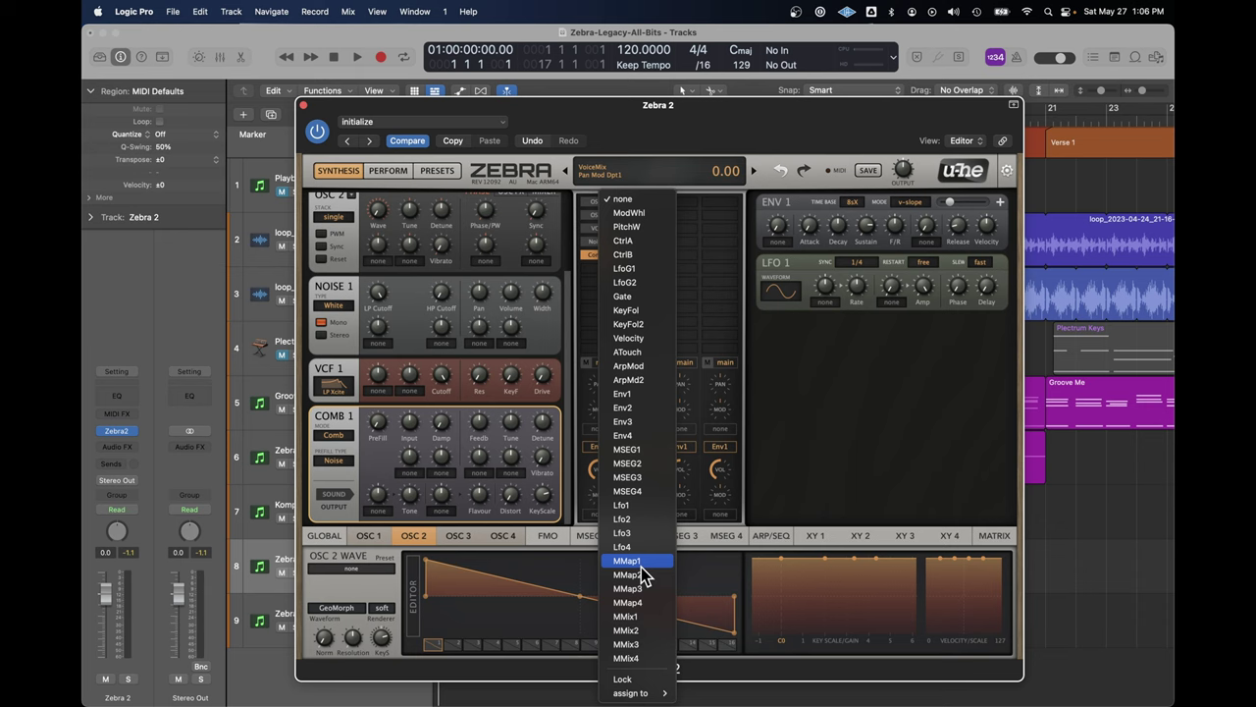
left_click(622, 407)
scroll(403, 304, "up", 3)
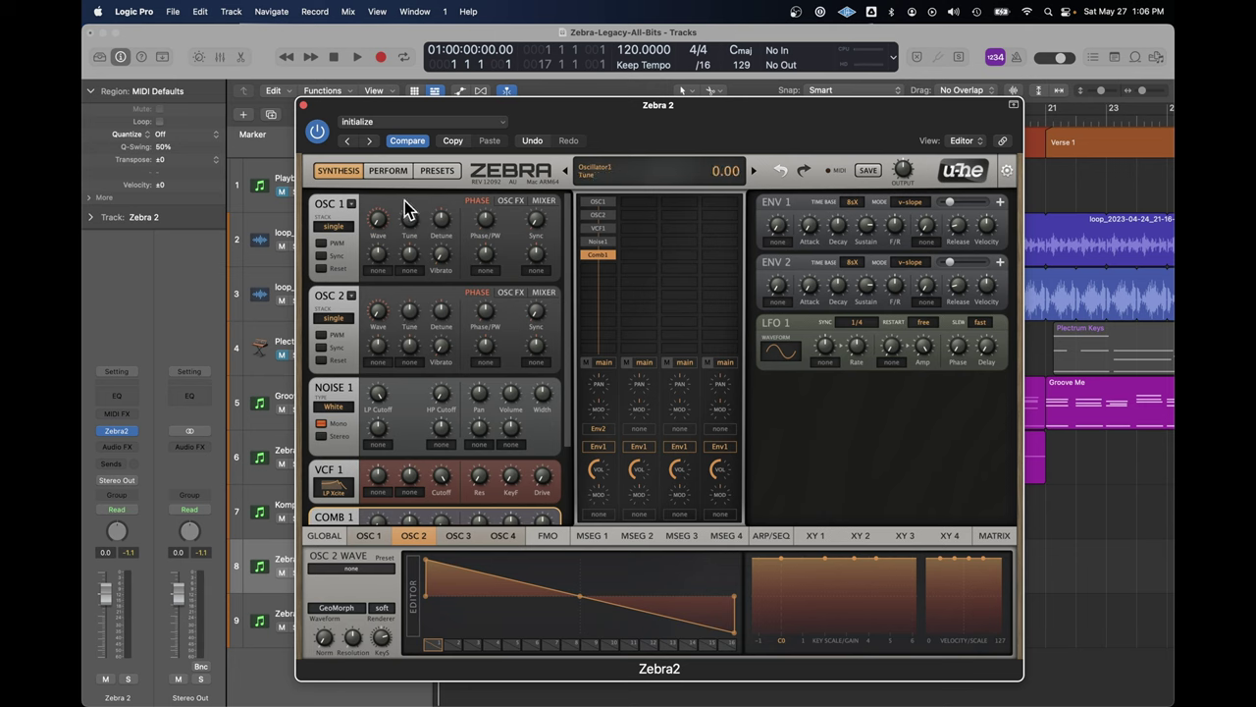
Check OSC 1's stack options and reshape OSC 2's wave 3, moving its middle point down and earlier and its lower end point inward and up
left_click(334, 227)
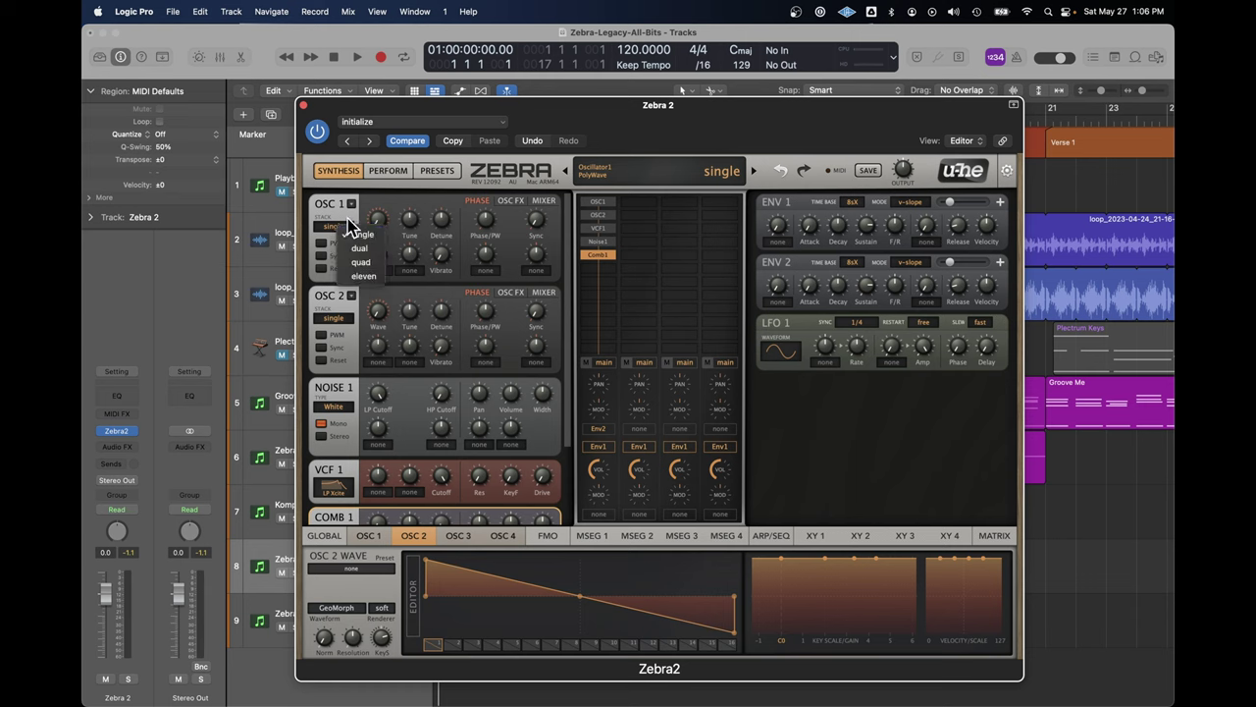
left_click(373, 601)
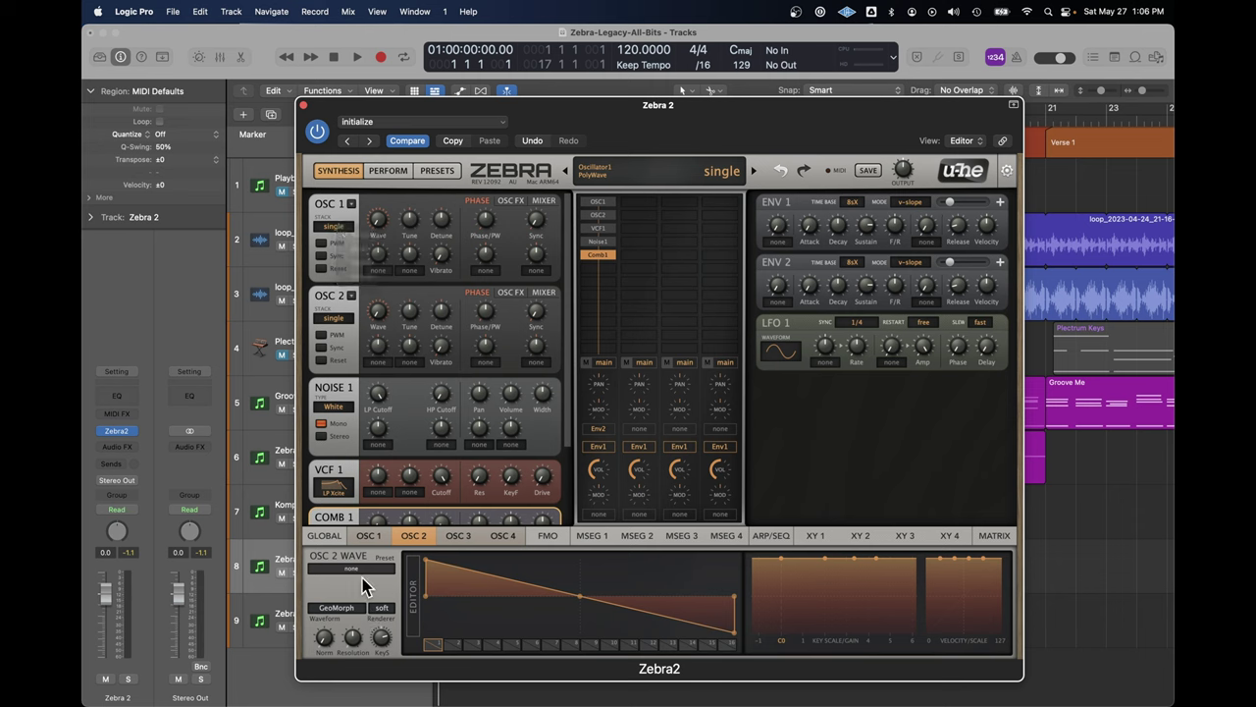
left_click(473, 646)
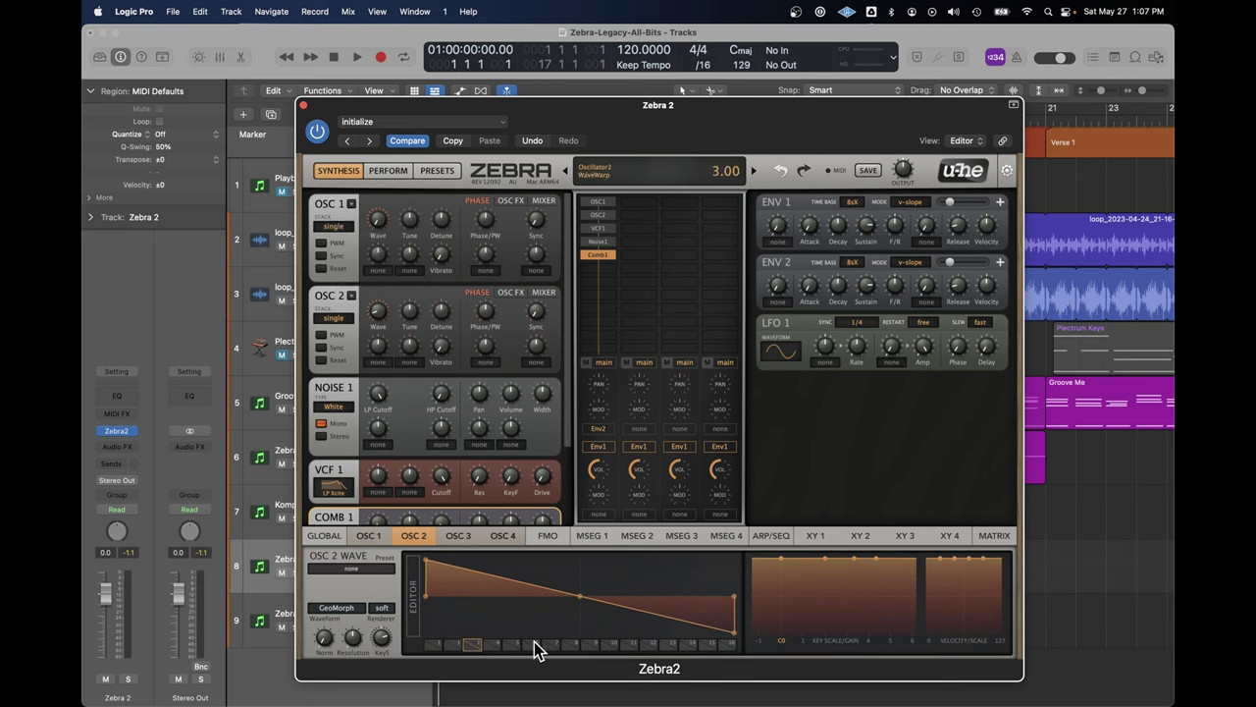
left_click_drag(580, 599, 517, 621)
left_click(449, 645)
left_click(432, 643)
left_click(475, 645)
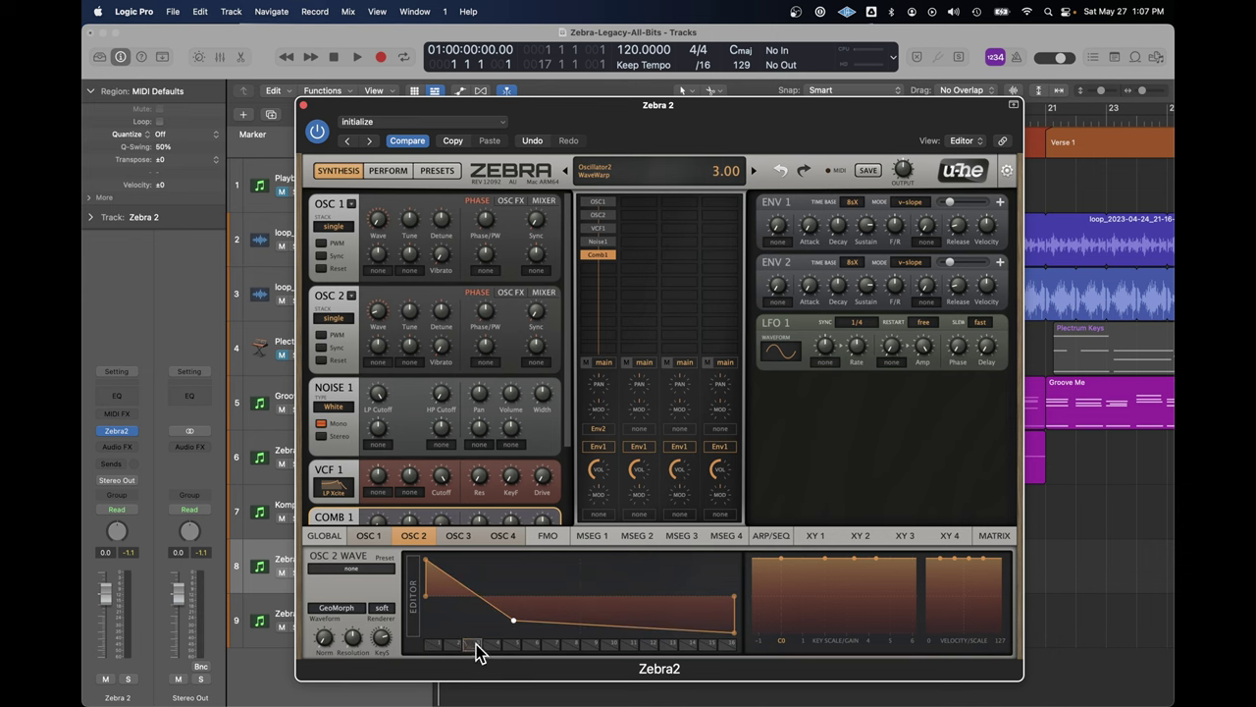
left_click(415, 607)
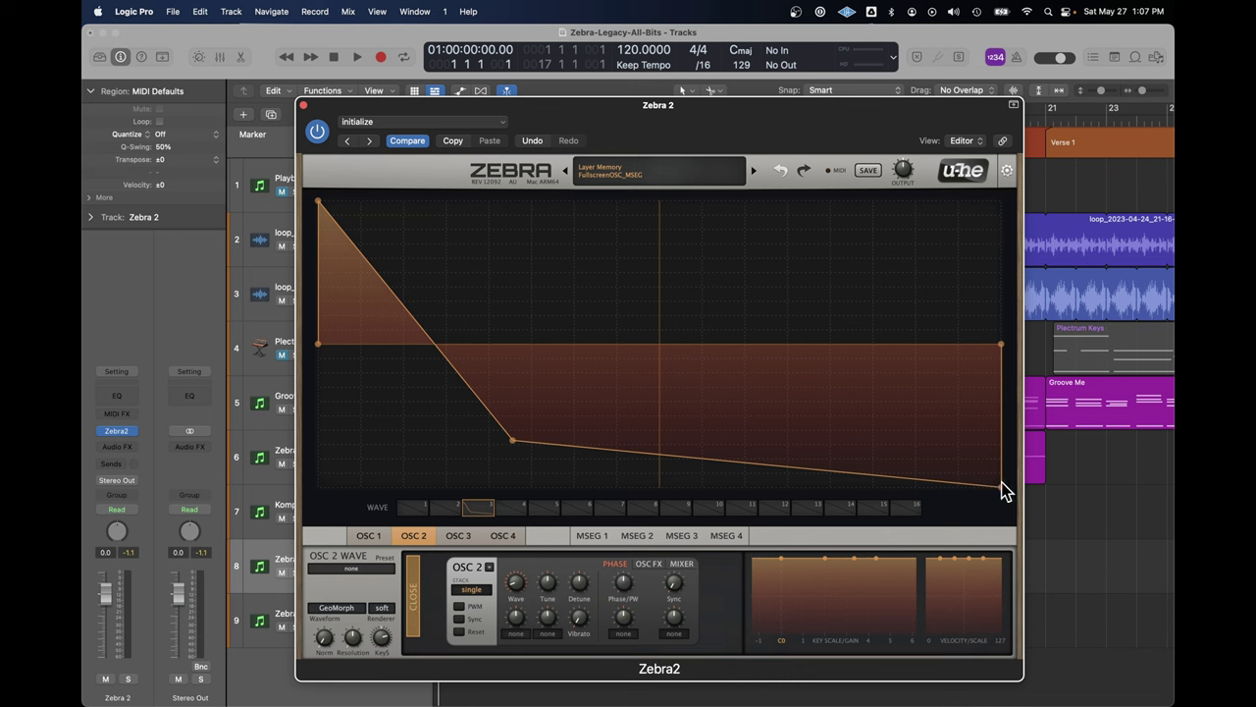
left_click_drag(1000, 487, 859, 442)
Set OSC 2's waveform mode to SpectroBlend and draw a wavy harmonic curve in wave 3
left_click(335, 608)
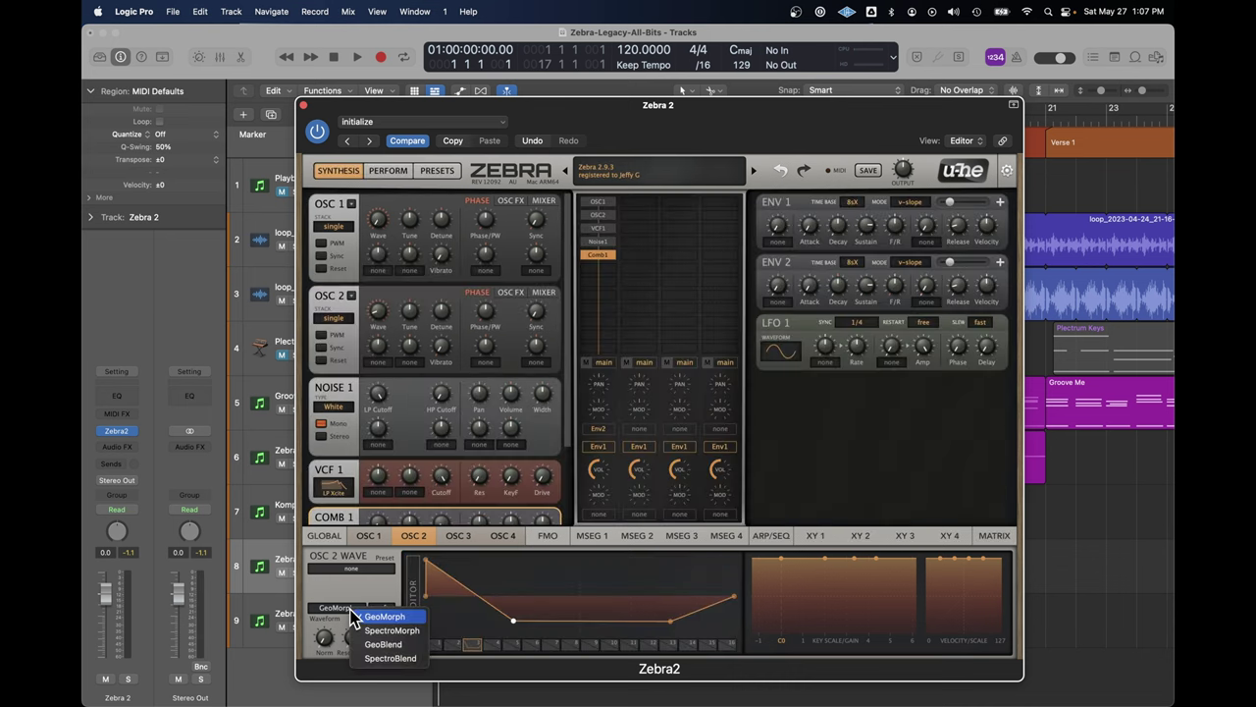
left_click(393, 659)
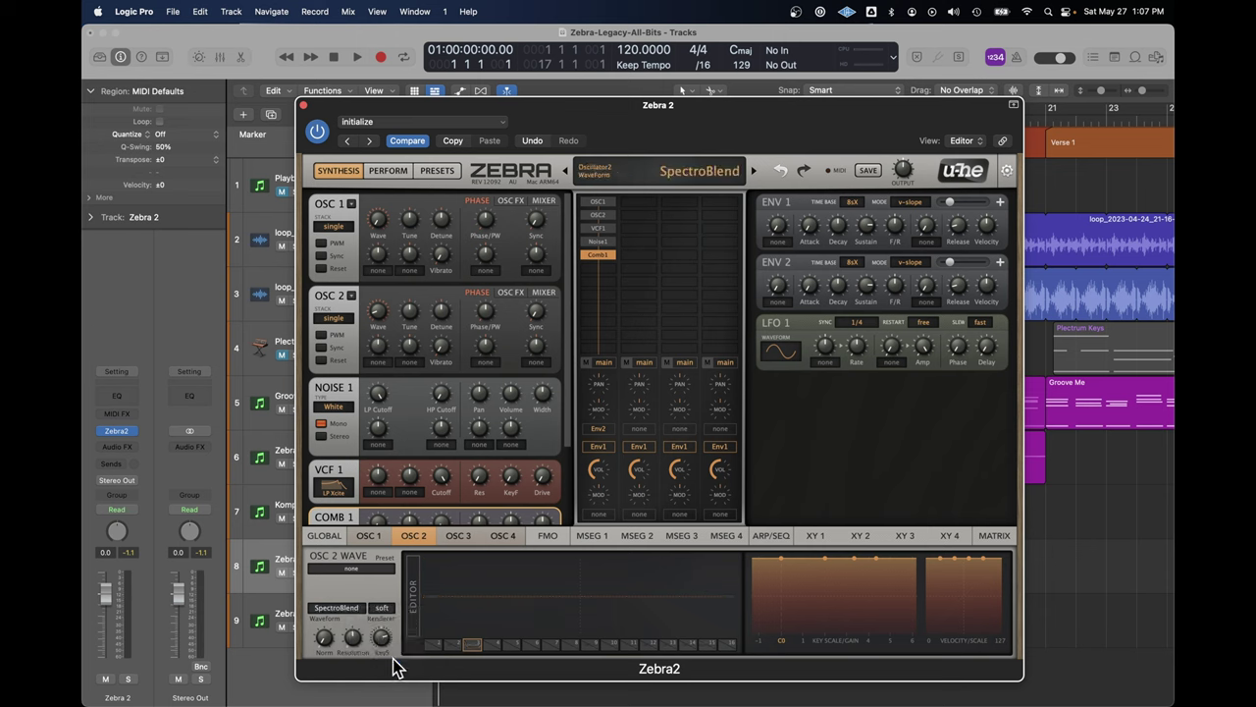
mouse_move(433, 597)
left_mouse_down()
mouse_move(493, 575)
mouse_move(544, 614)
left_mouse_up()
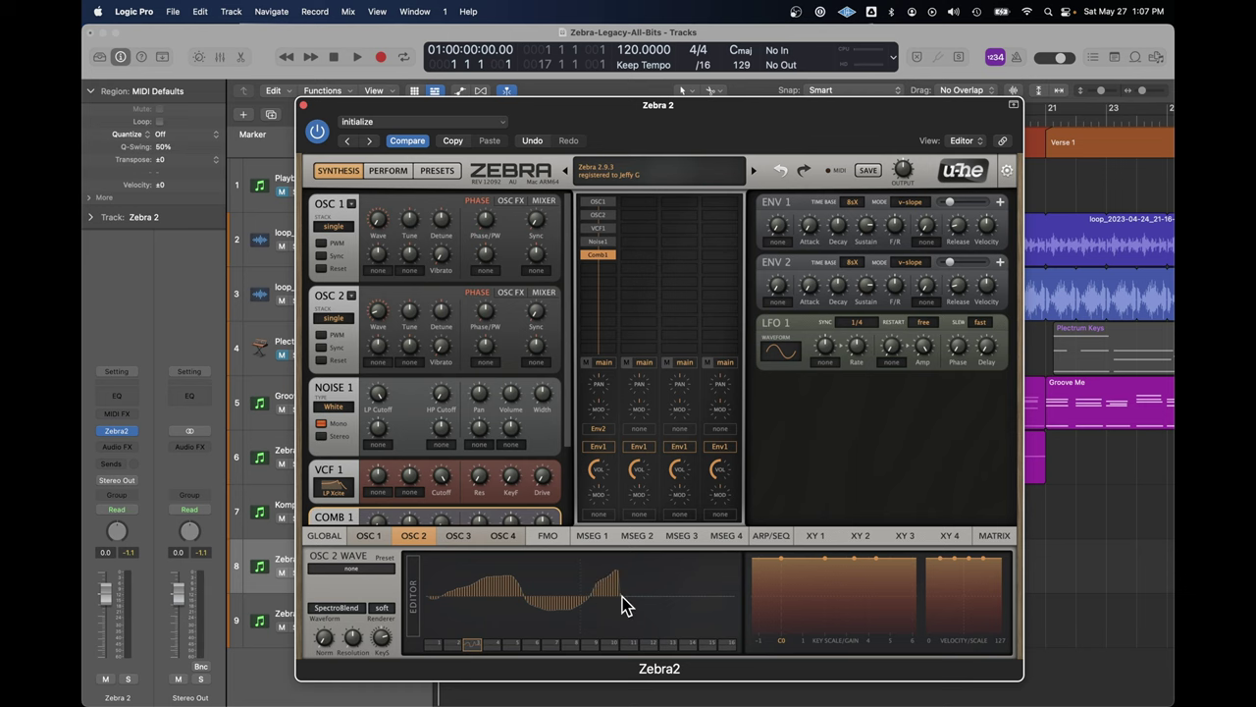
left_click(414, 599)
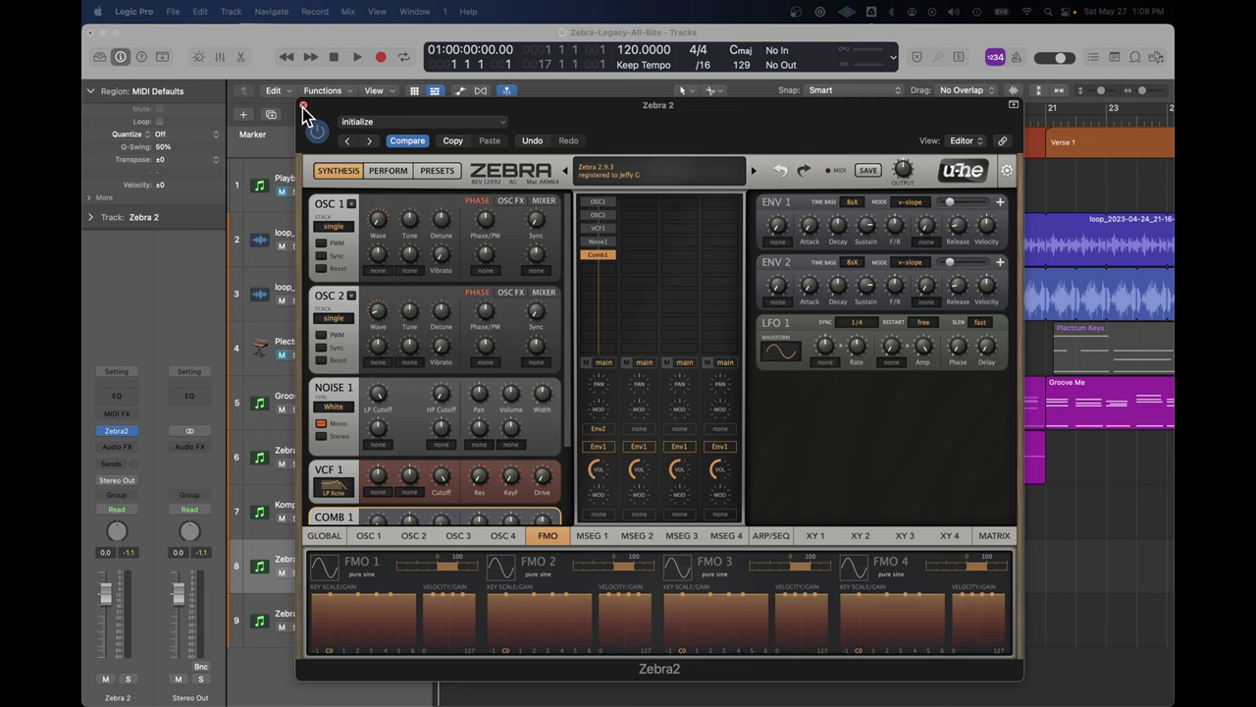
Close Zebra2, open the ZebraHZ instrument of the Zebra HX track and move its window fully into view
left_click(303, 105)
left_click(337, 454)
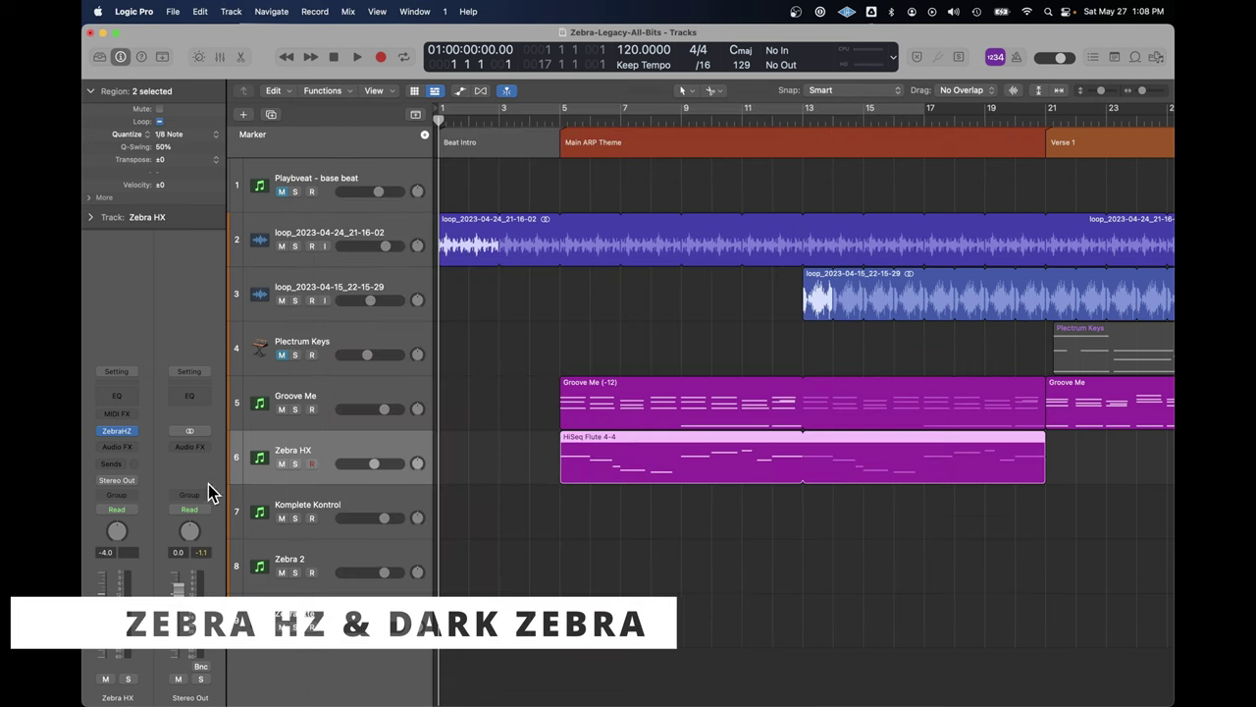
left_click(122, 433)
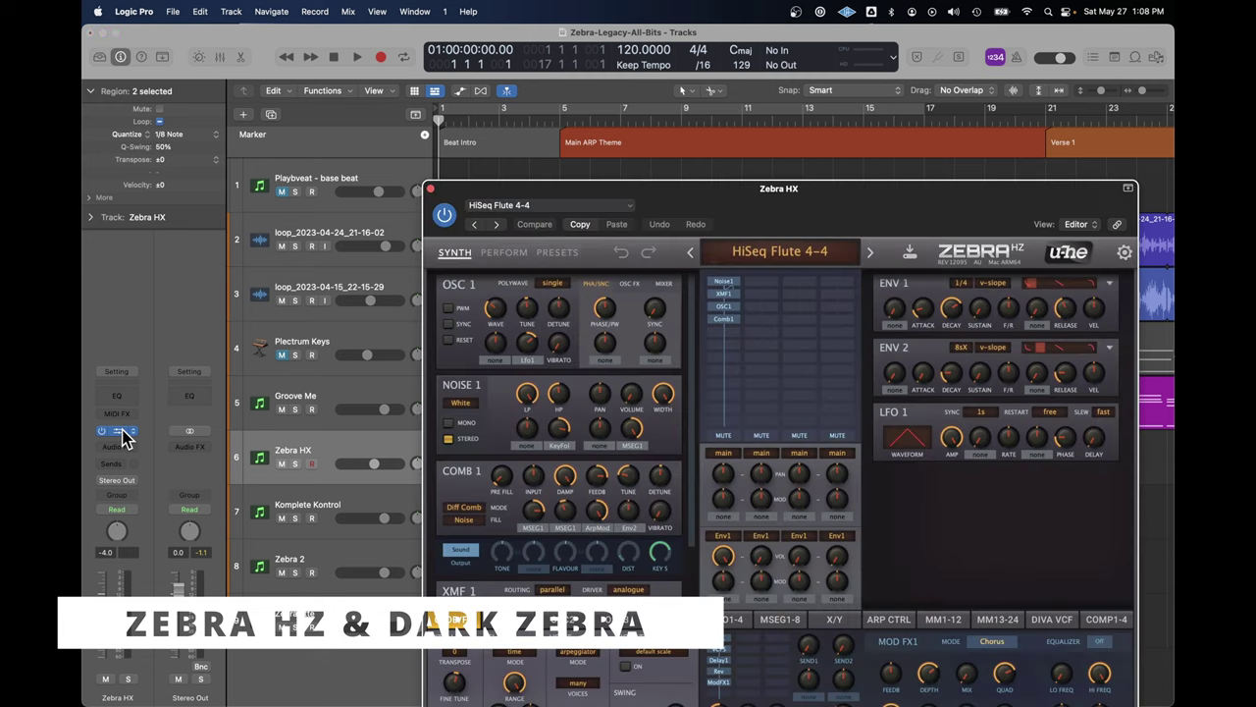
left_click_drag(713, 200, 535, 94)
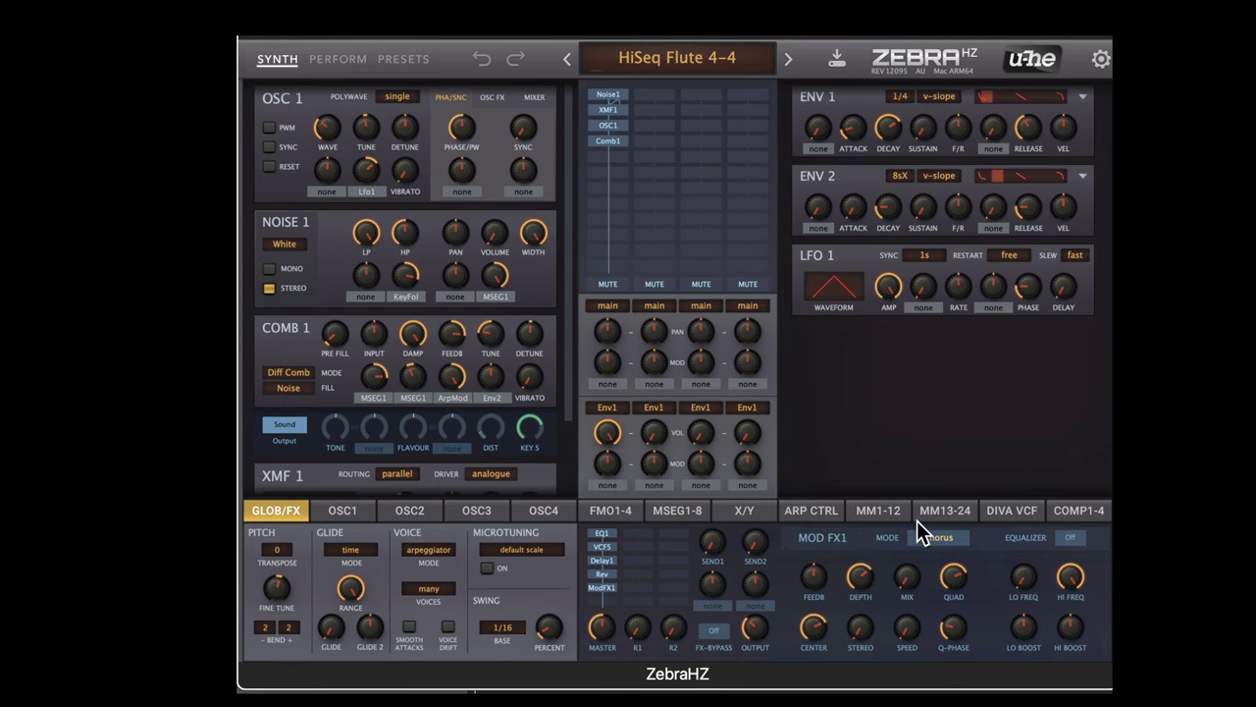
Examine ZebraHZ's Diva VCF filters, the four compressors and the HiSeq Flute 4-4 patch's arpeggiator control page
left_click(1017, 512)
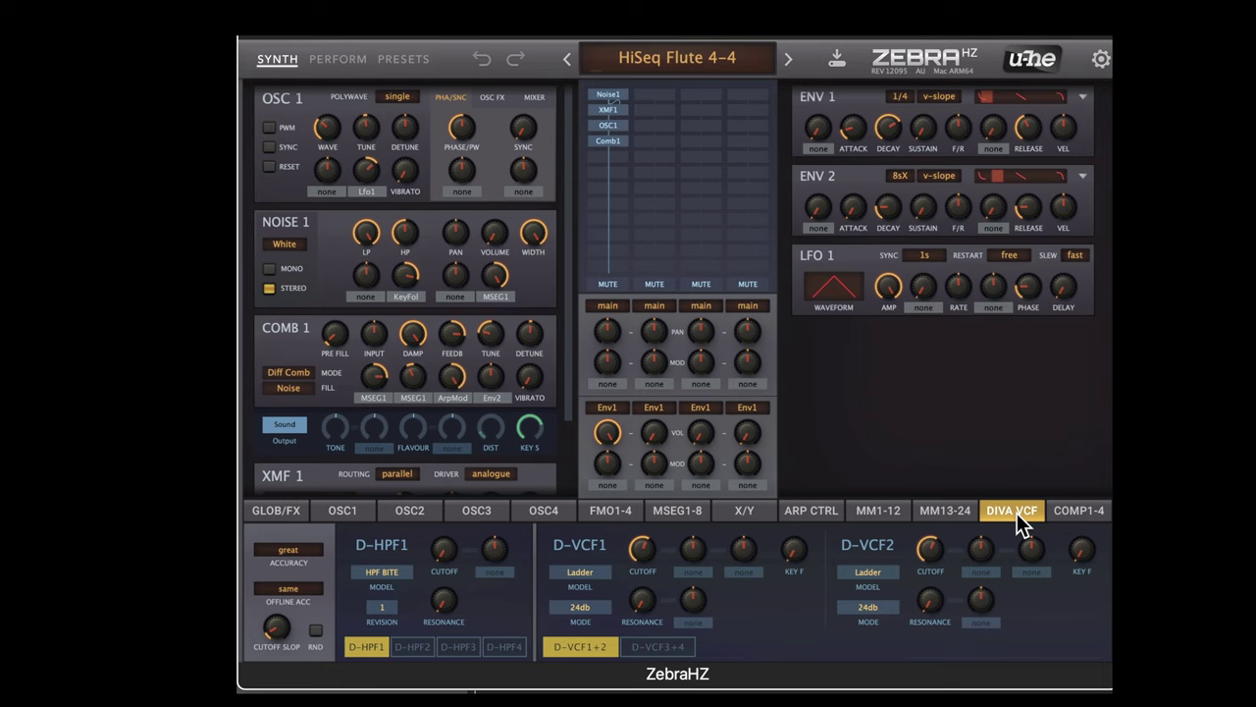
left_click(1076, 511)
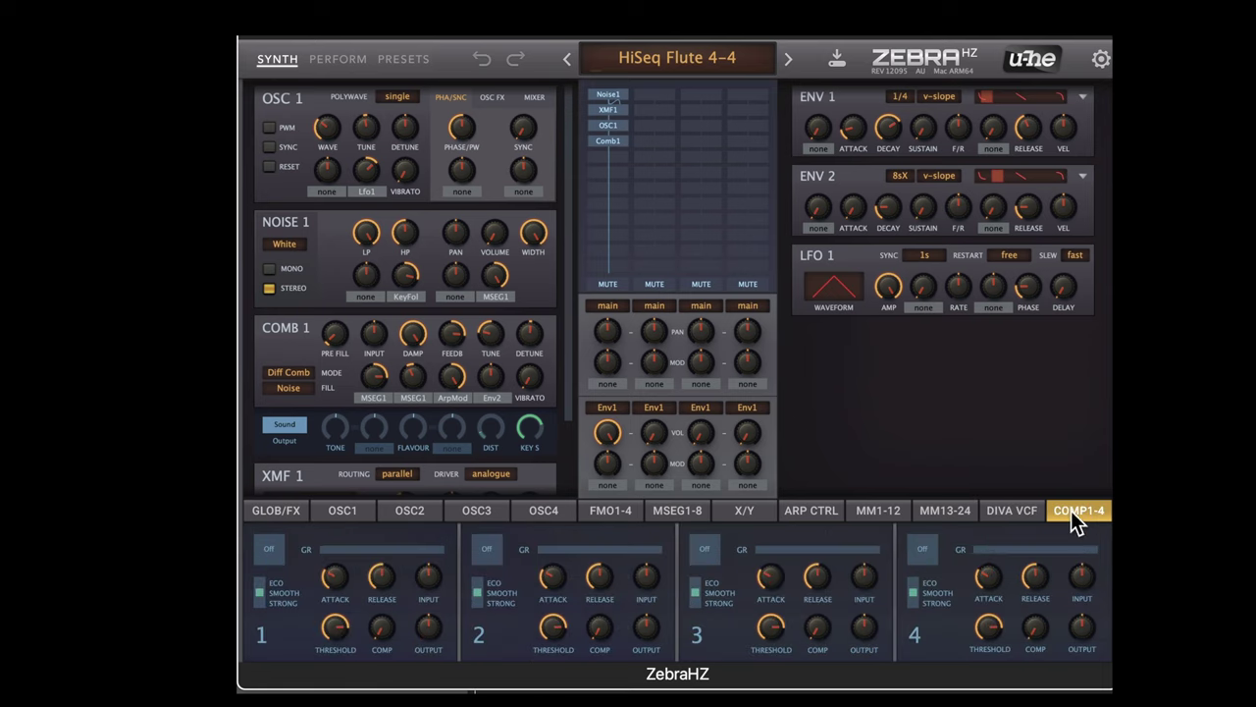
left_click(1010, 512)
left_click(811, 512)
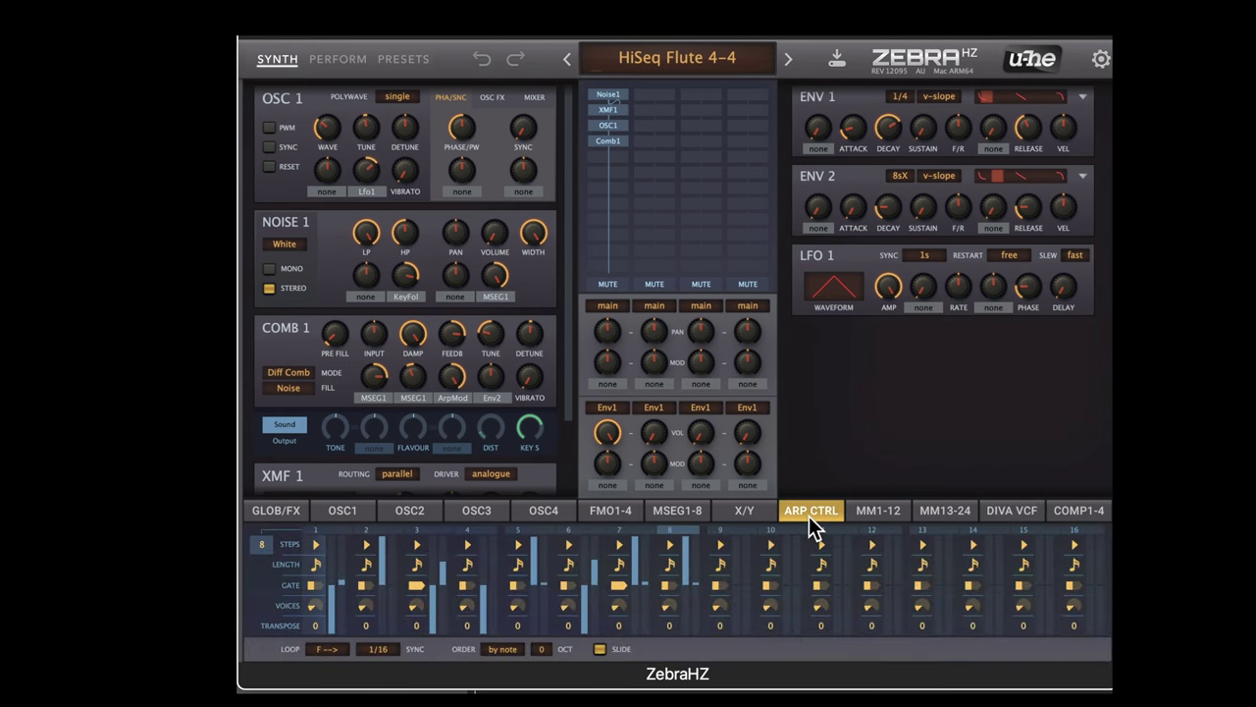
Audition the Gobi Tech percussion and Limbo - chaos presets from The Dark Zebra bank
left_click(400, 61)
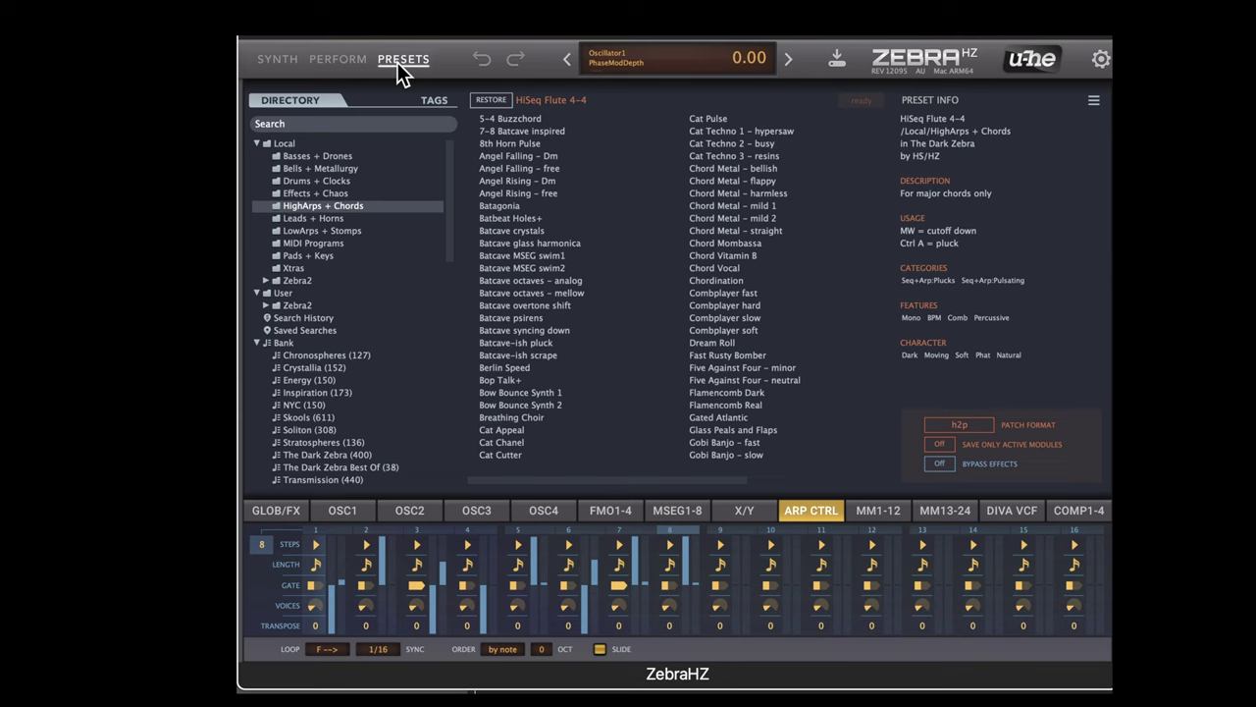
left_click(359, 456)
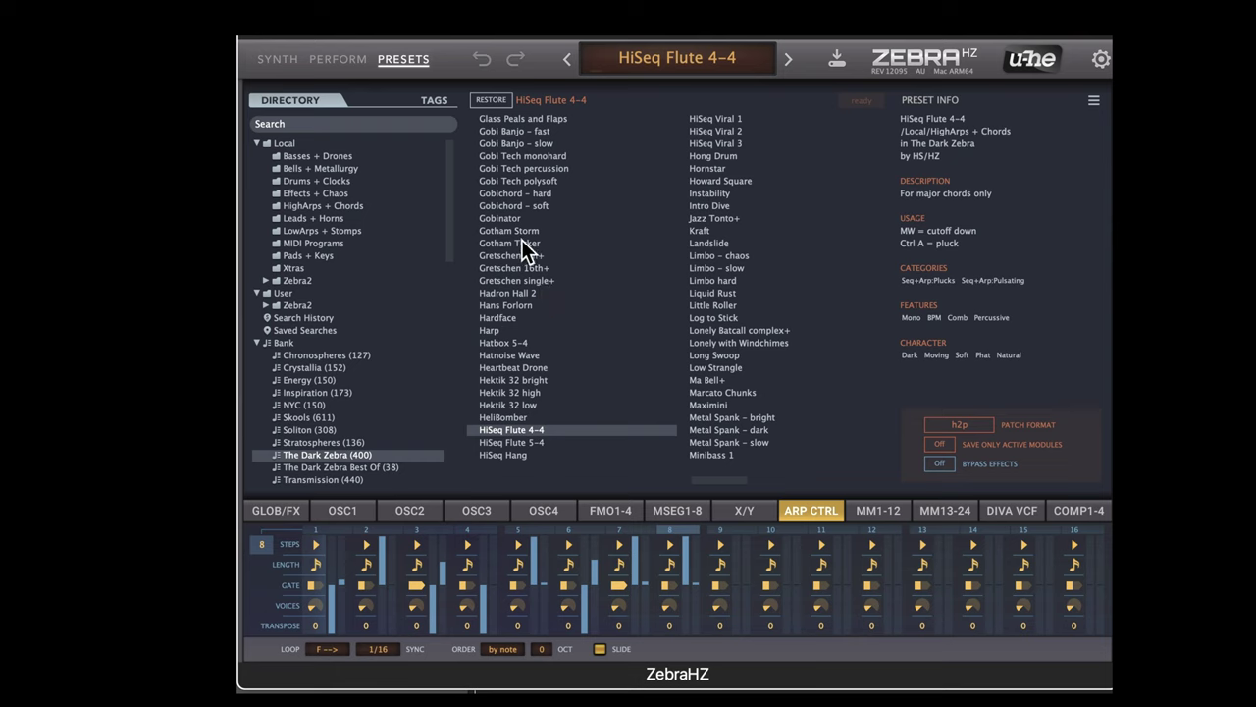
left_click(537, 168)
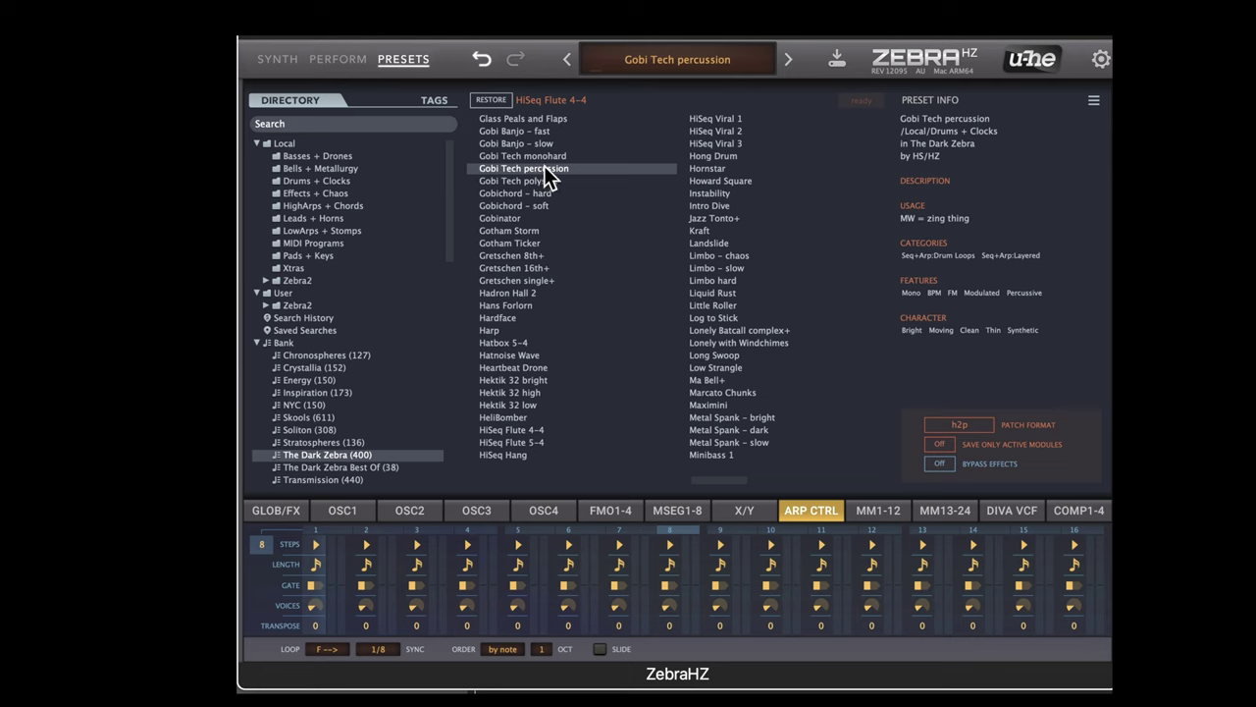
left_click(735, 260)
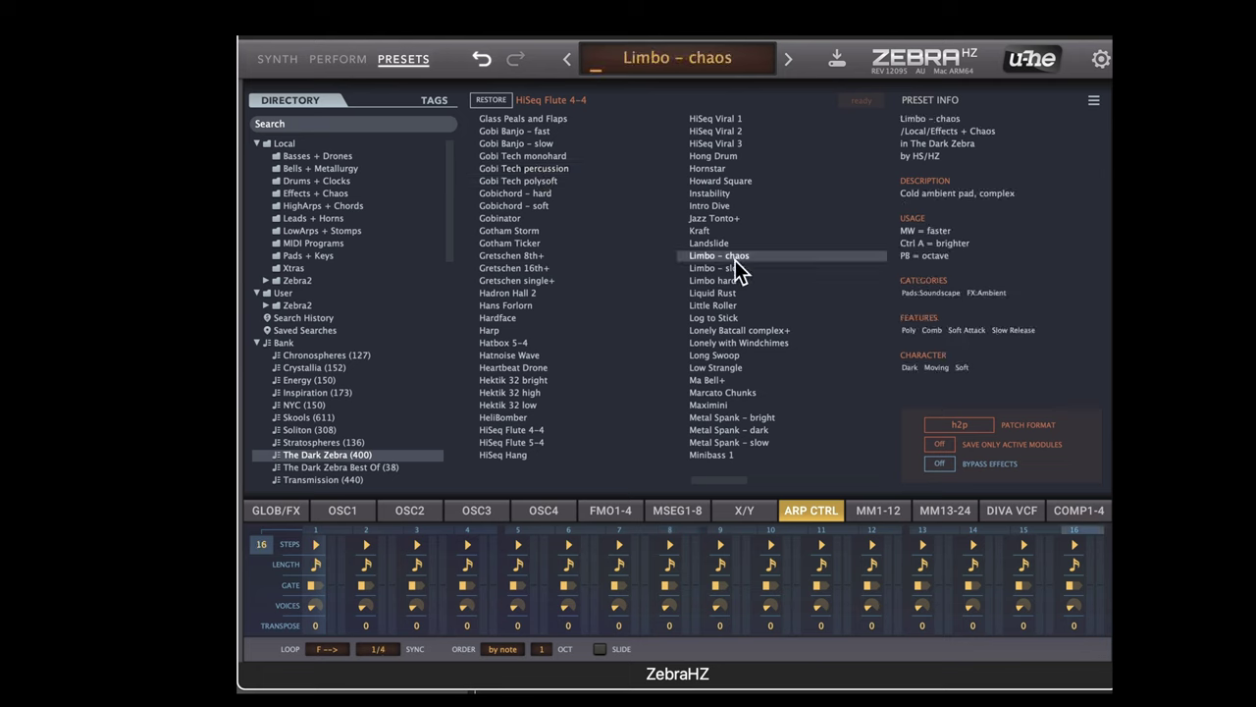
Audition AutomatiQ+, Tortured Metal - scream and Lonely with Windchimes from The Dark Zebra Best Of bank, with the global and effects page shown
left_click(382, 469)
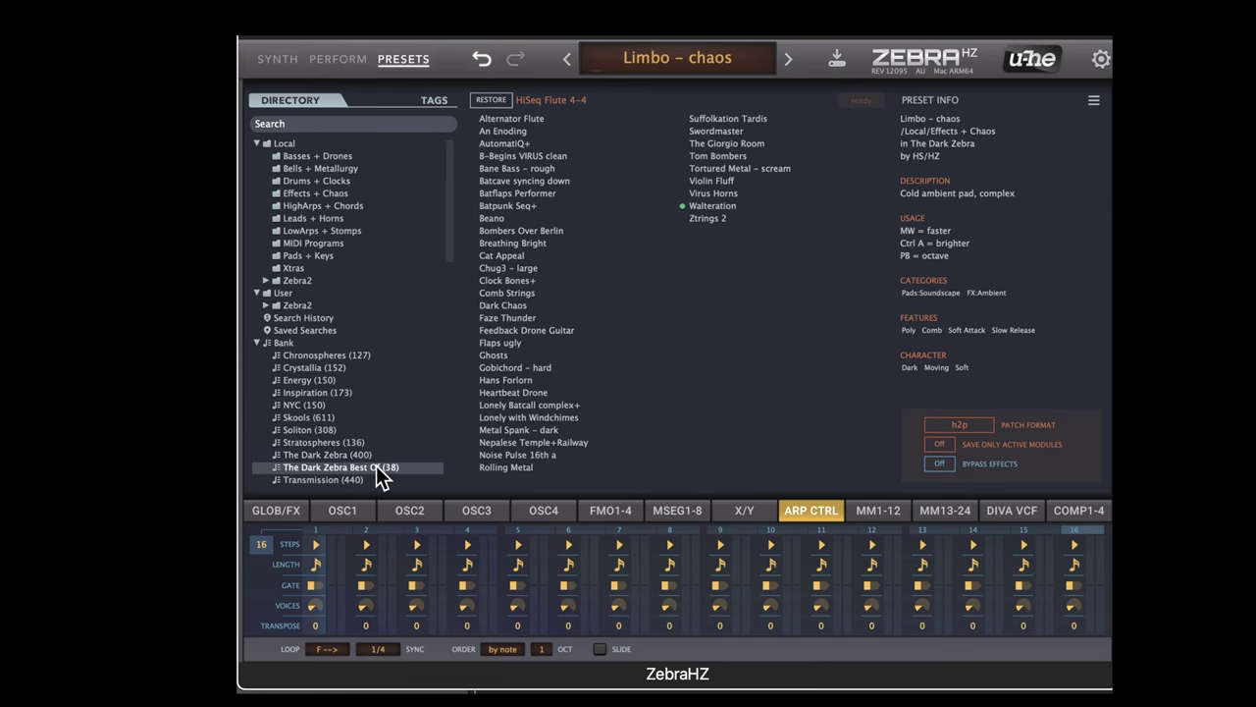
left_click(520, 144)
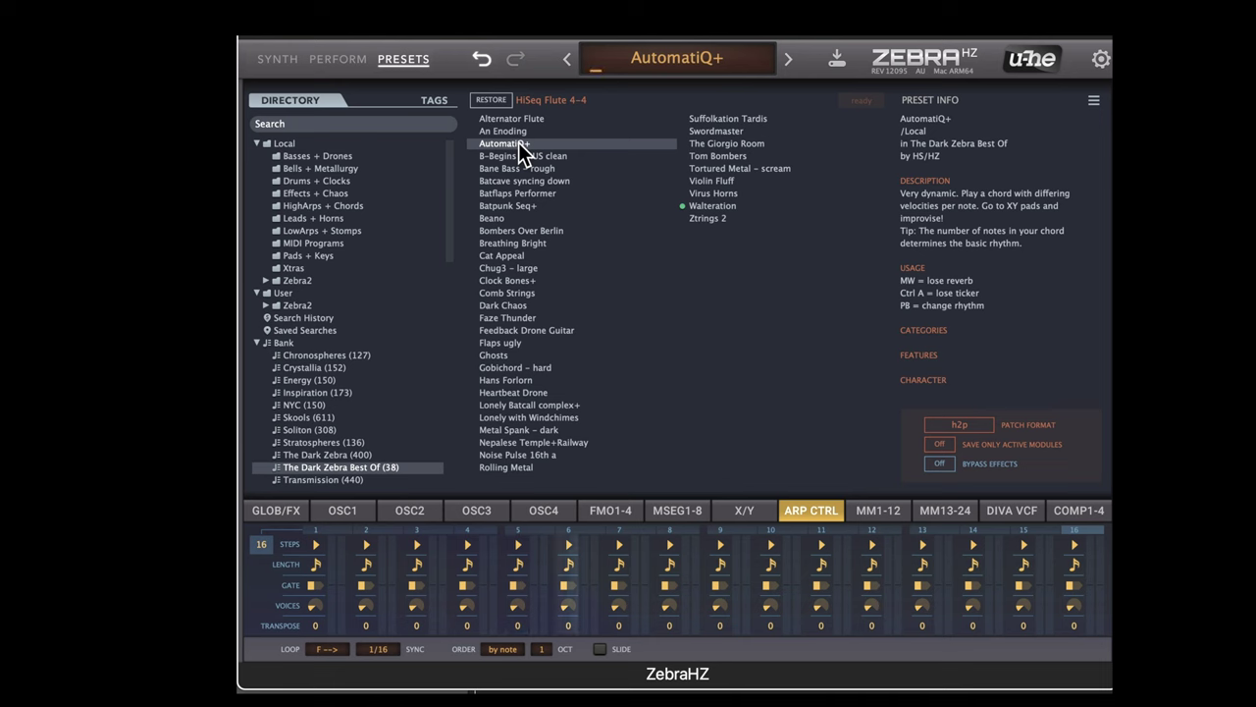
mouse_move(423, 585)
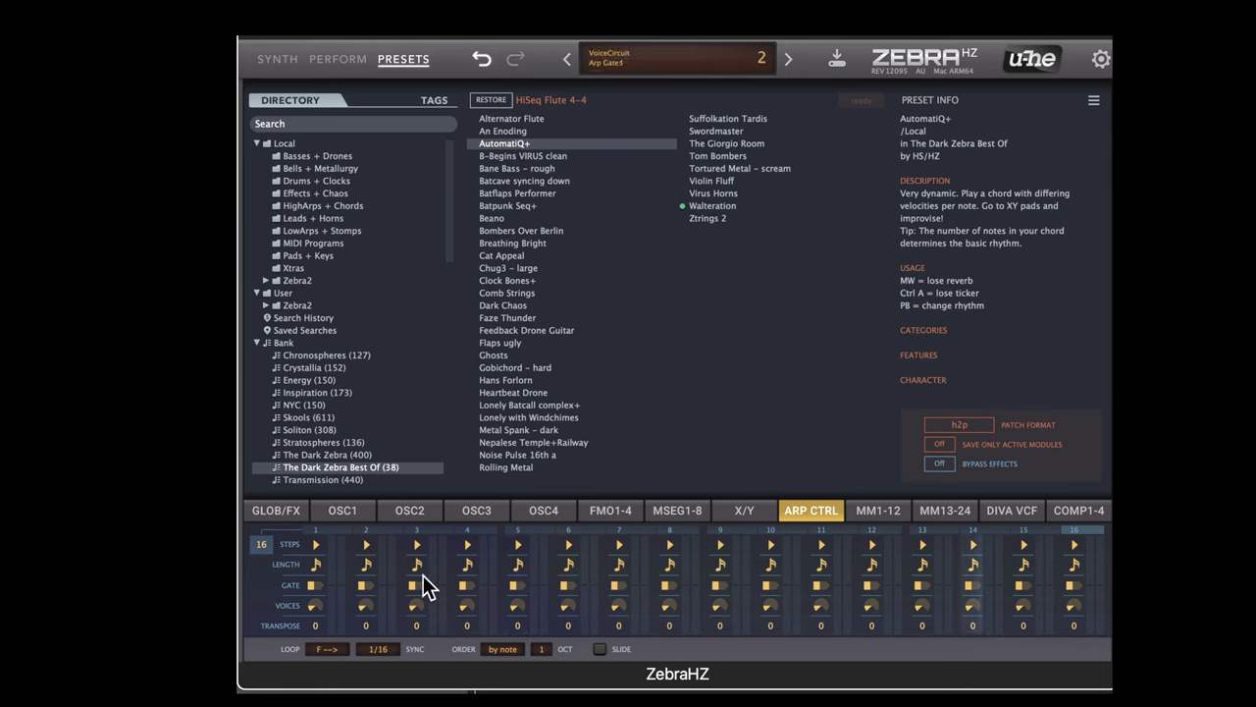
left_click(290, 512)
left_click(727, 167)
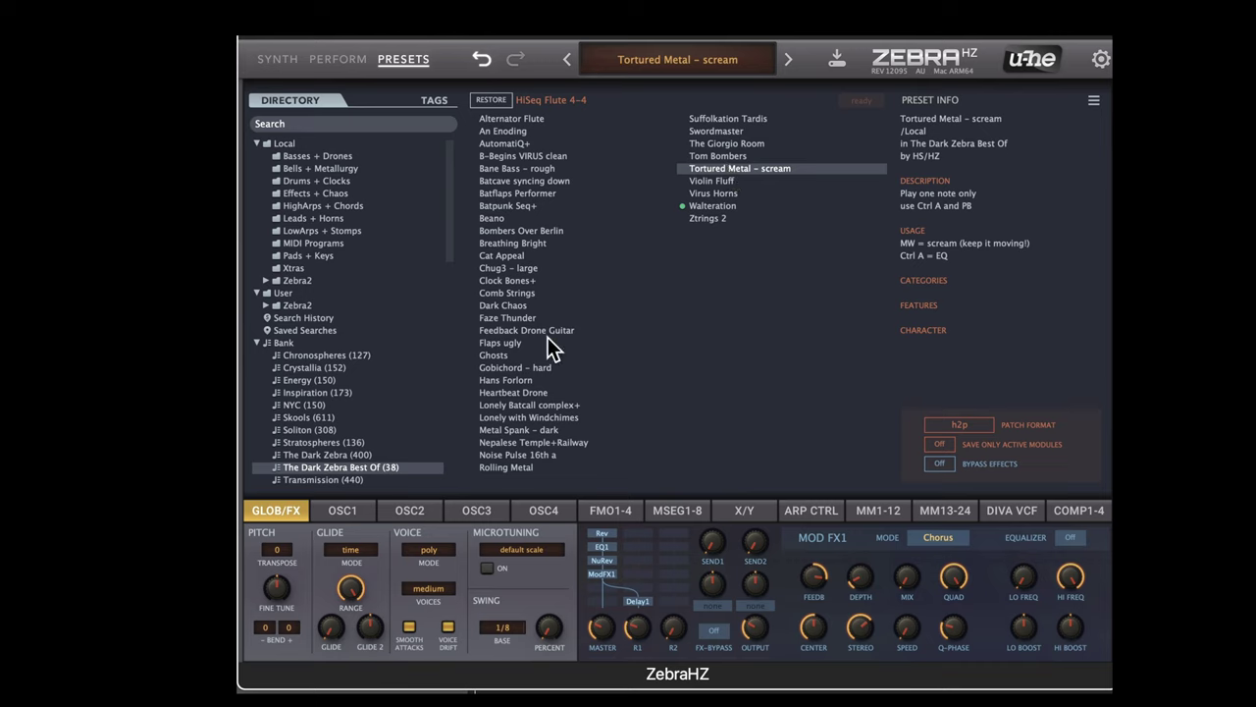
left_click(525, 417)
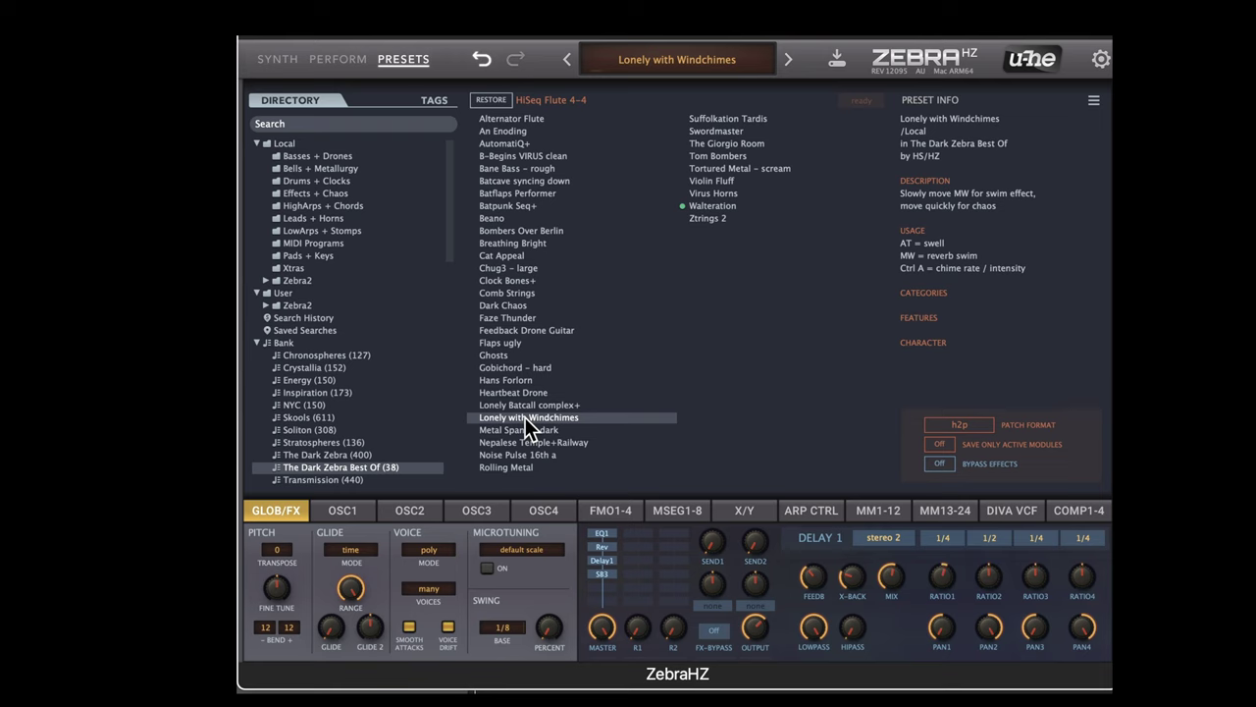
Audition Dark Chaos, followed by Electro Stomper, F-Polychrome Choir and FFM Zapper from the Chronospheres bank
left_click(507, 307)
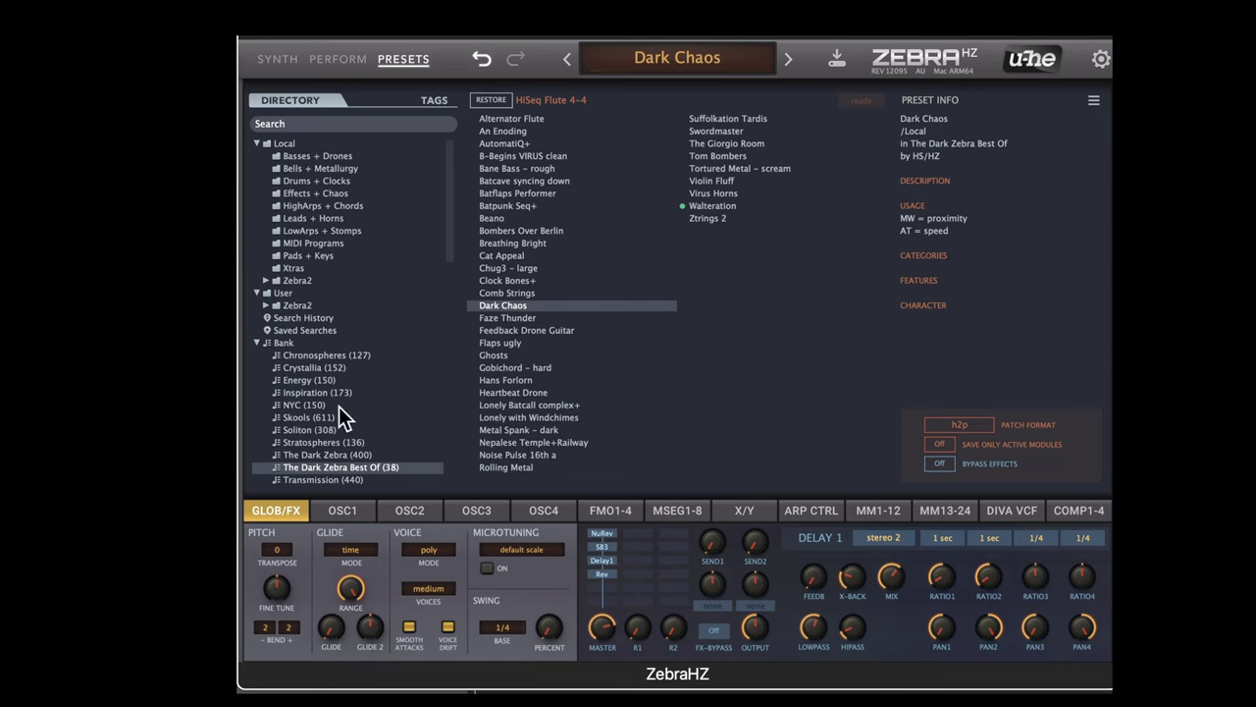
left_click(324, 354)
left_click(738, 256)
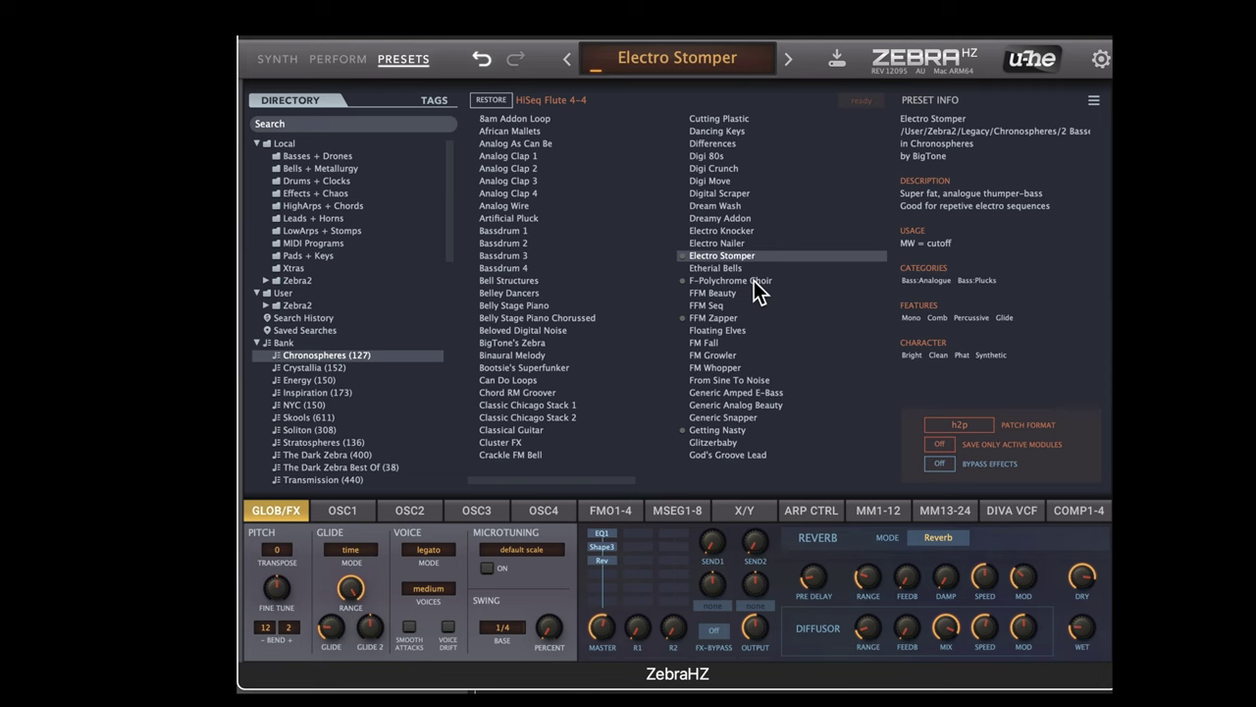
left_click(755, 280)
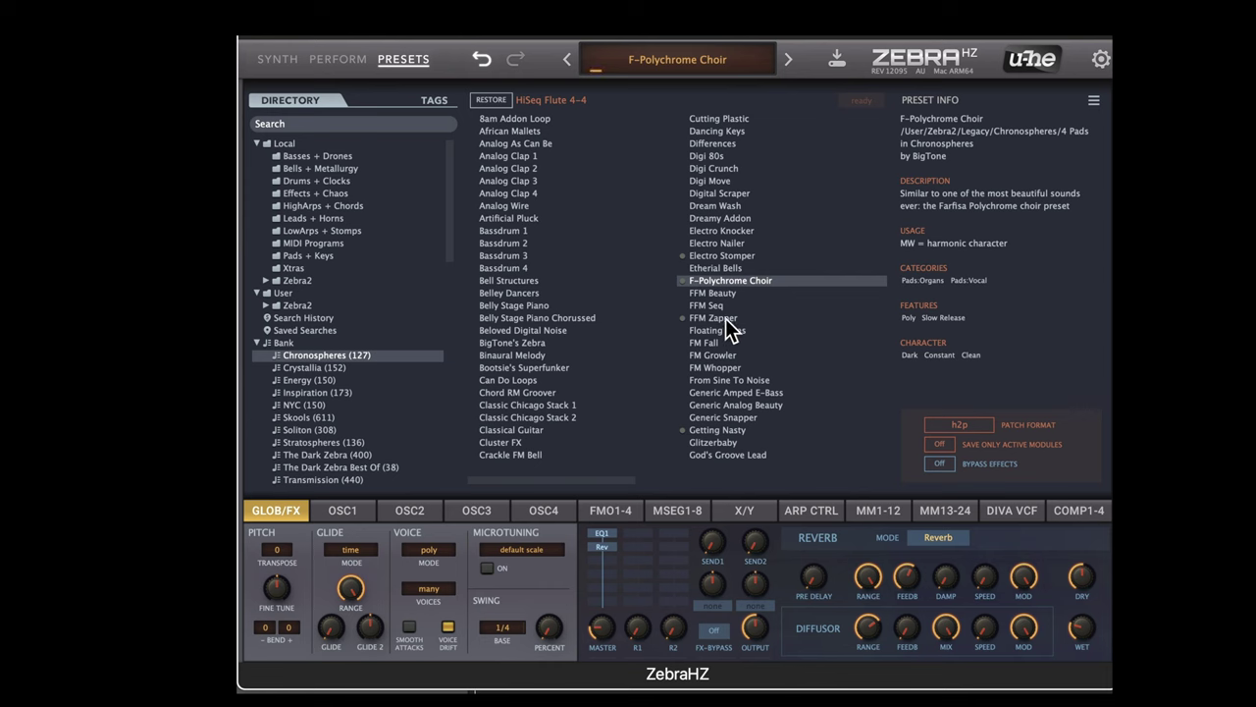
left_click(726, 317)
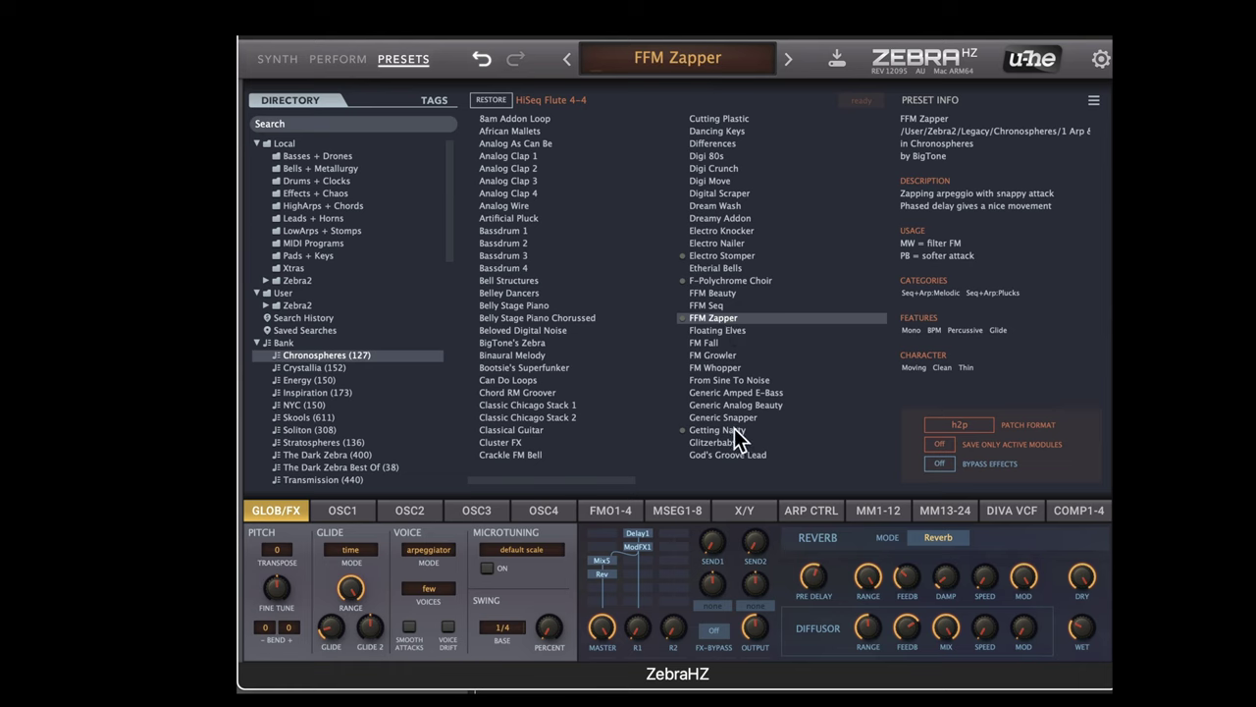
Audition 16th Stomp - chug timps and Ghana Beat+ from the local LowArps + Stomps folder
left_click(322, 231)
left_click(529, 169)
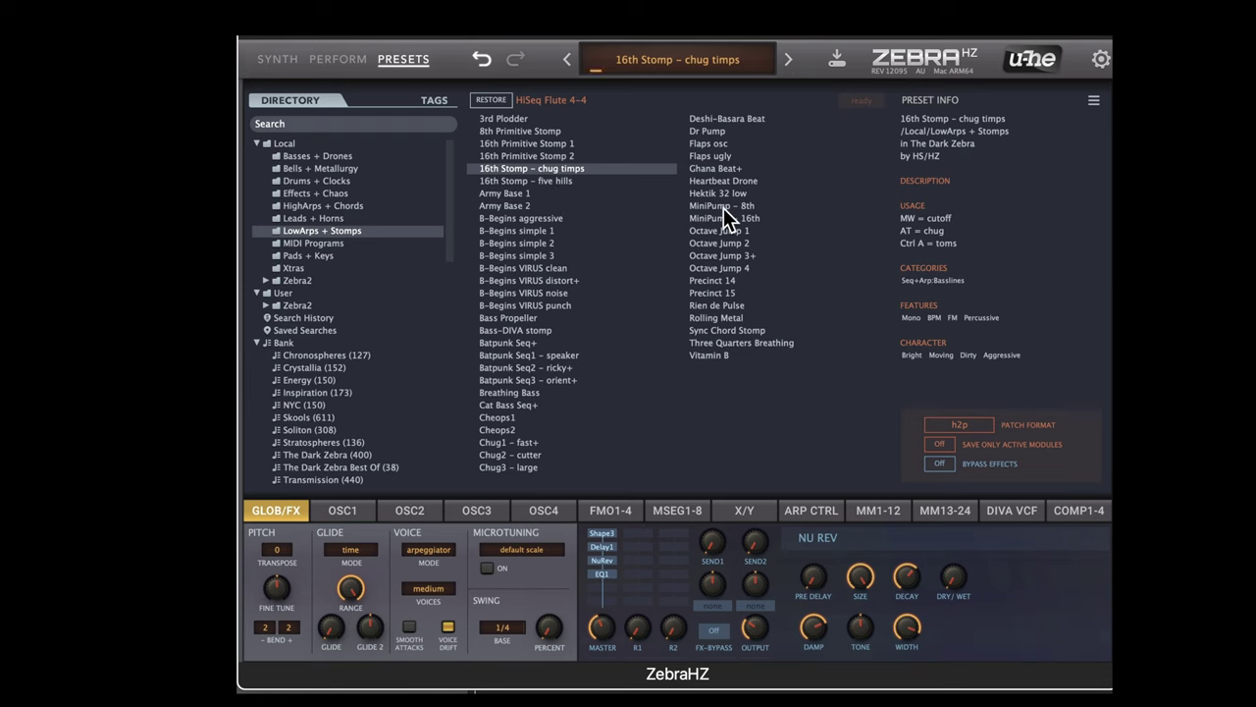
left_click(722, 167)
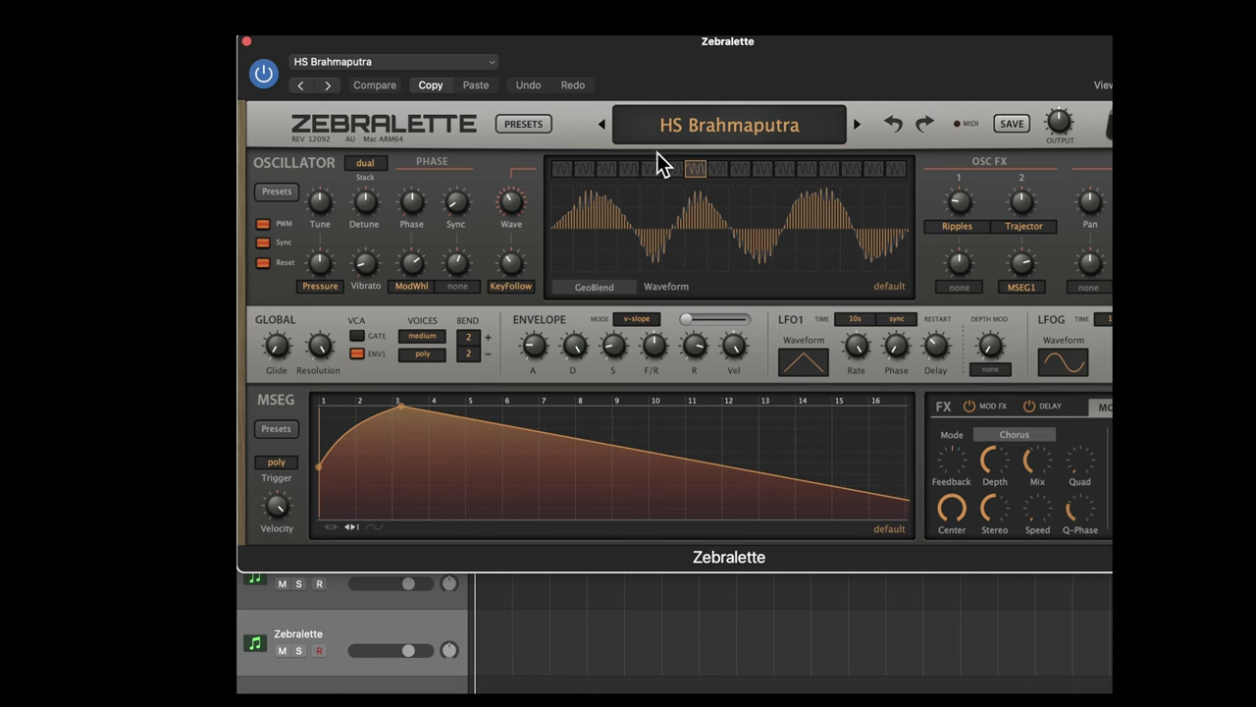
Open Zebralette's preset browser, audition the favourites FEV PunchBlaster and HS Amy, and show the Zebralette Factory 2.0 bank
left_click(523, 124)
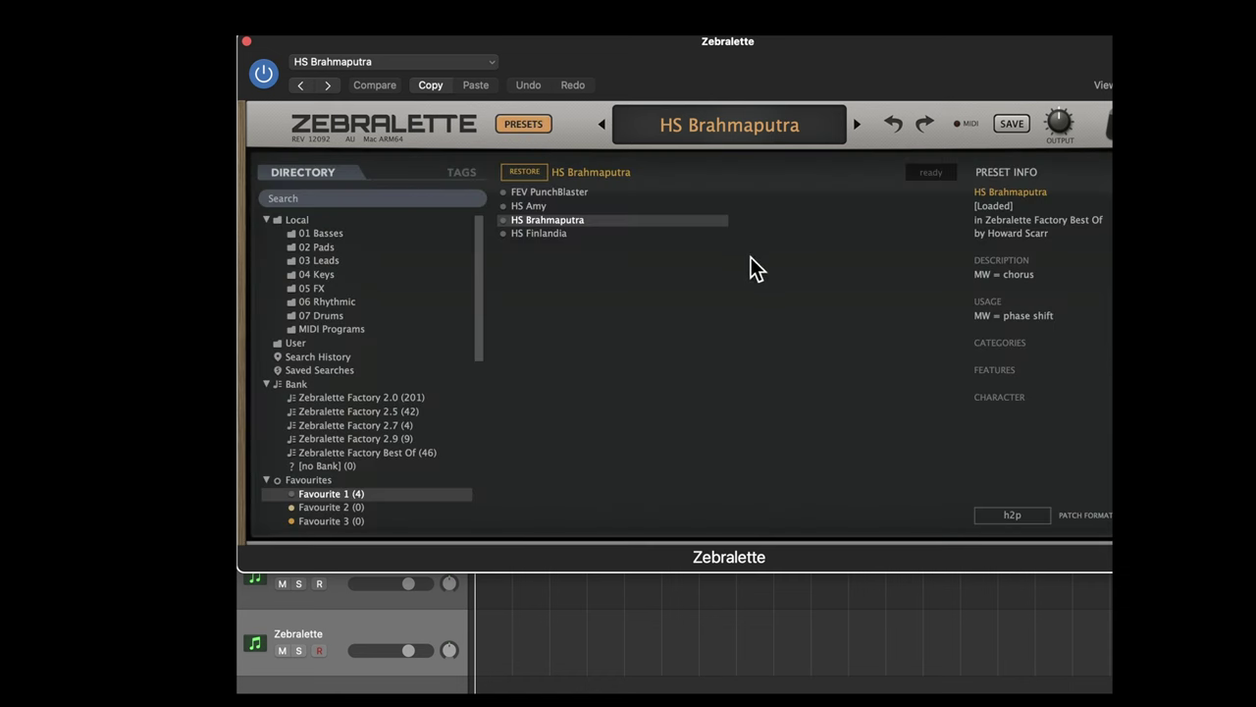
left_click(559, 191)
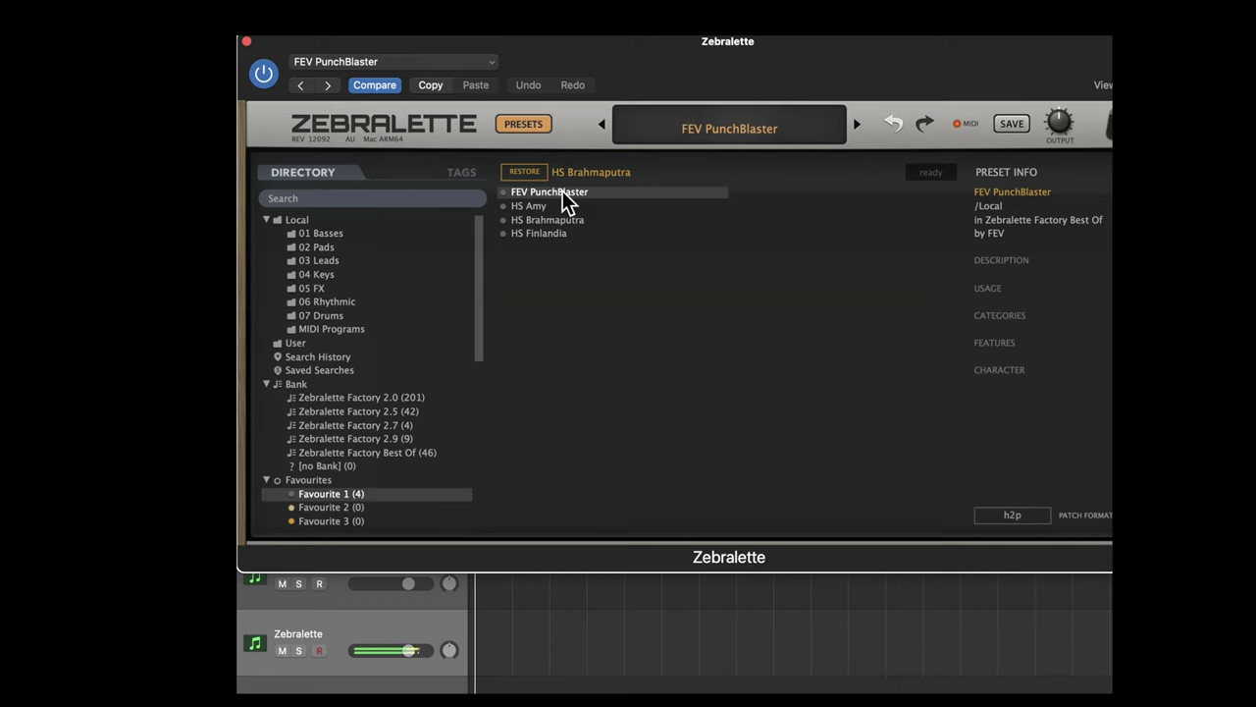
left_click(539, 209)
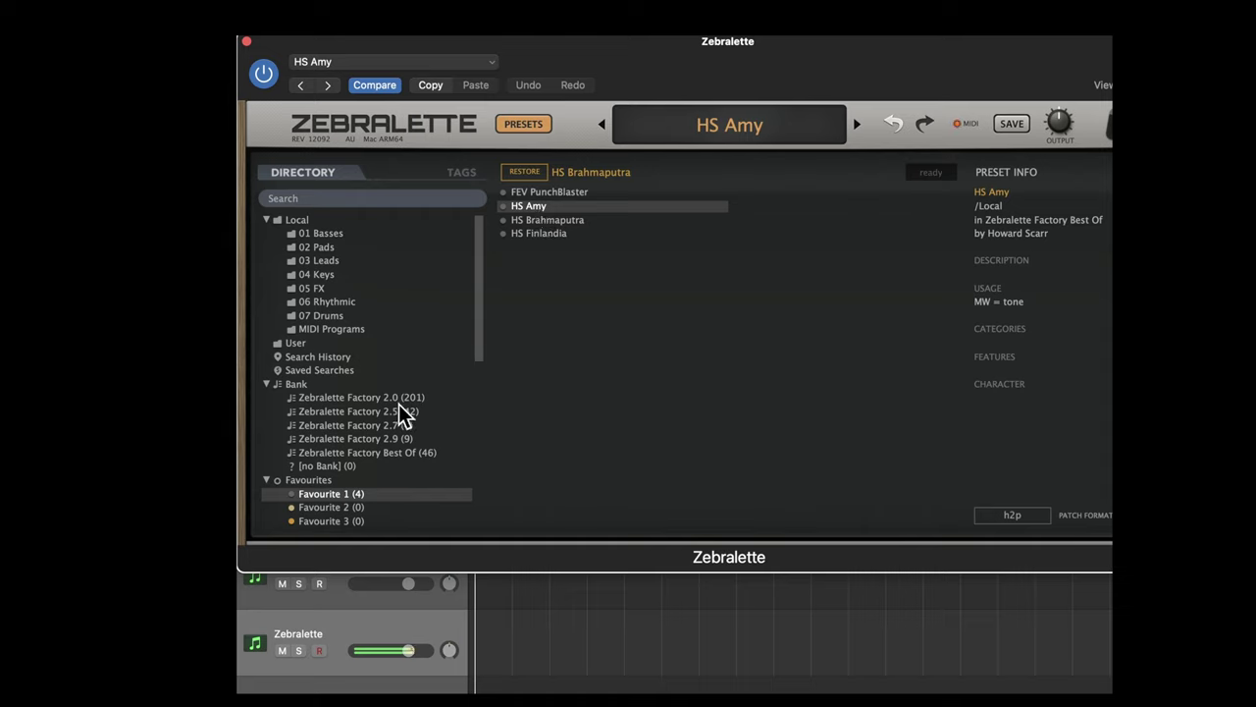
left_click(399, 399)
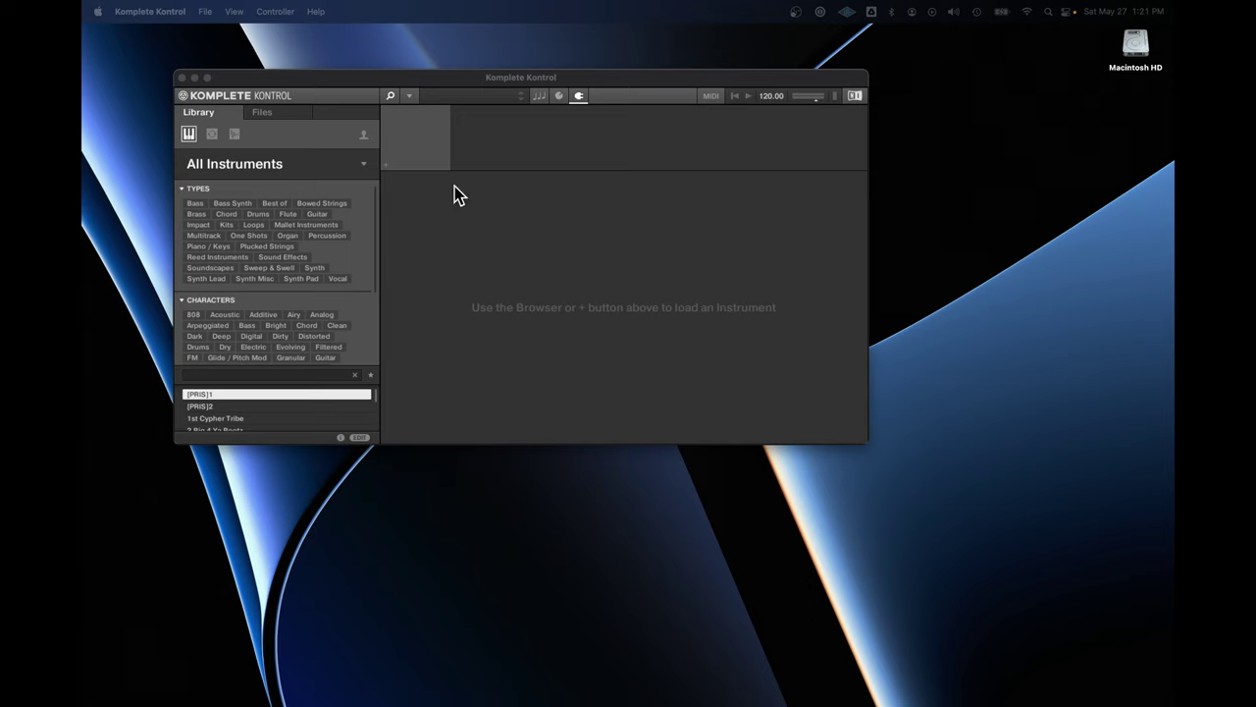
In Komplete Kontrol, filter the instruments to u-he's Zebra2, load the 4-Noter preset and hide the plug-in chain
left_click(364, 165)
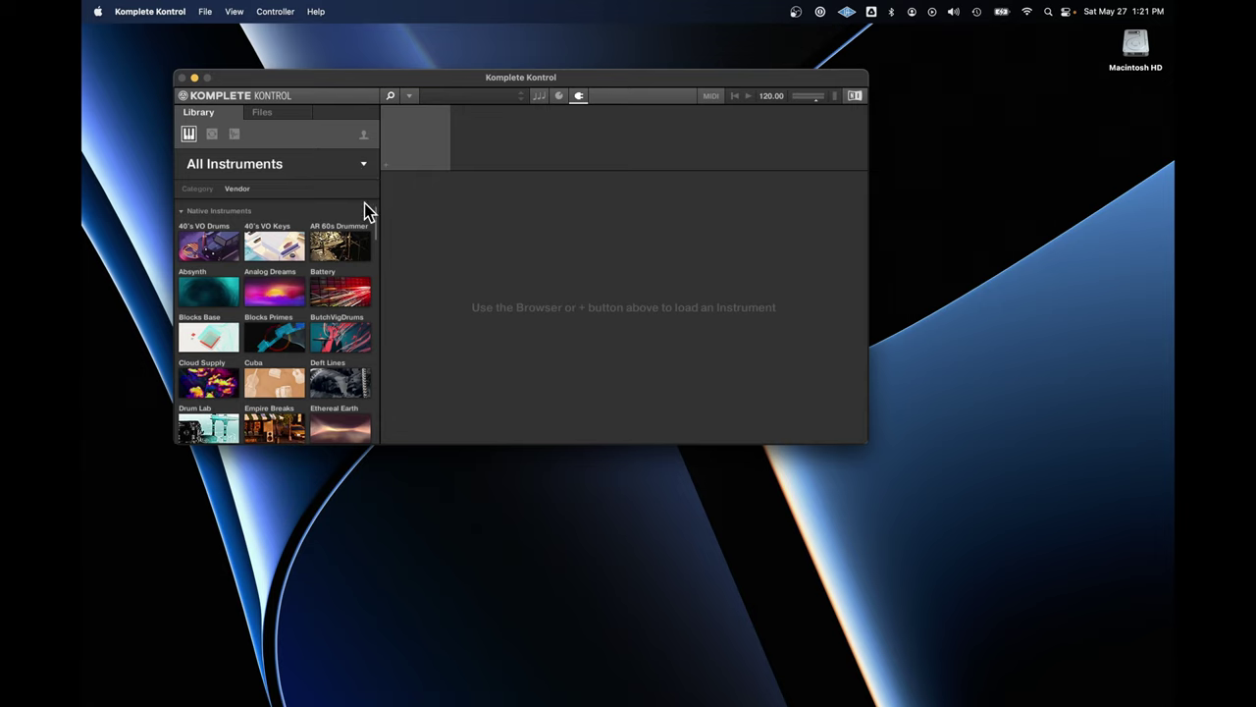
left_click_drag(376, 233, 384, 481)
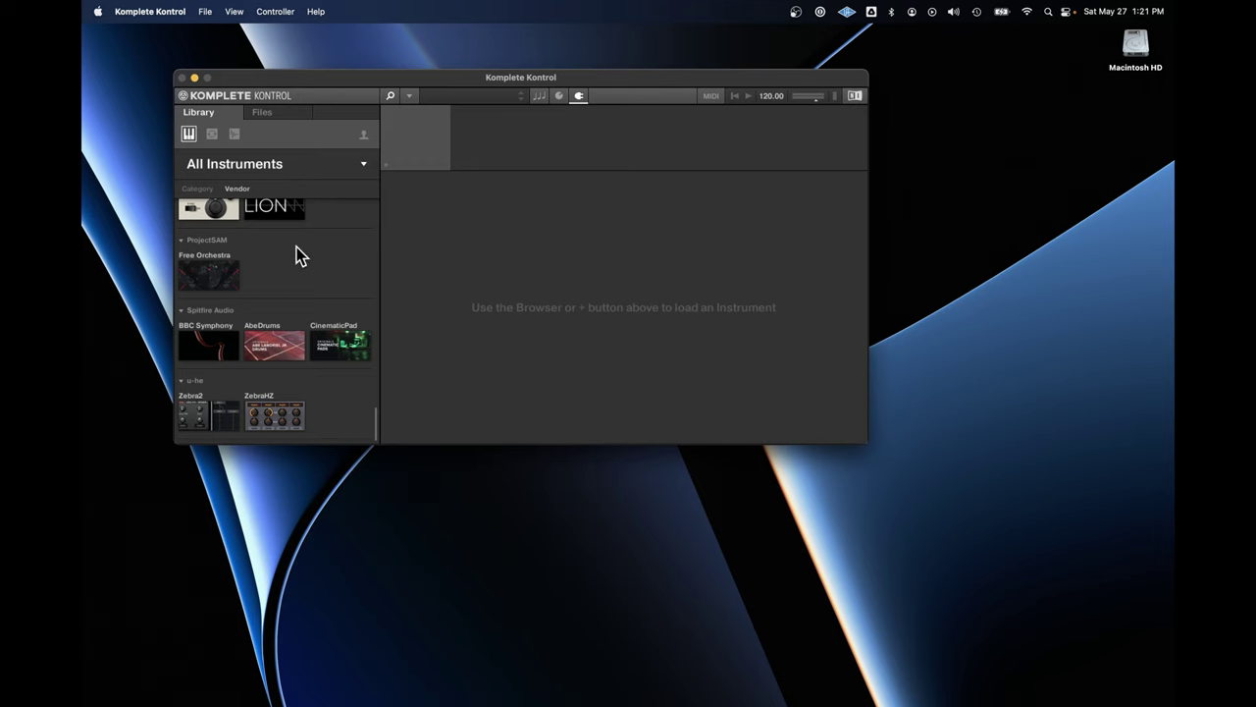
left_click(203, 414)
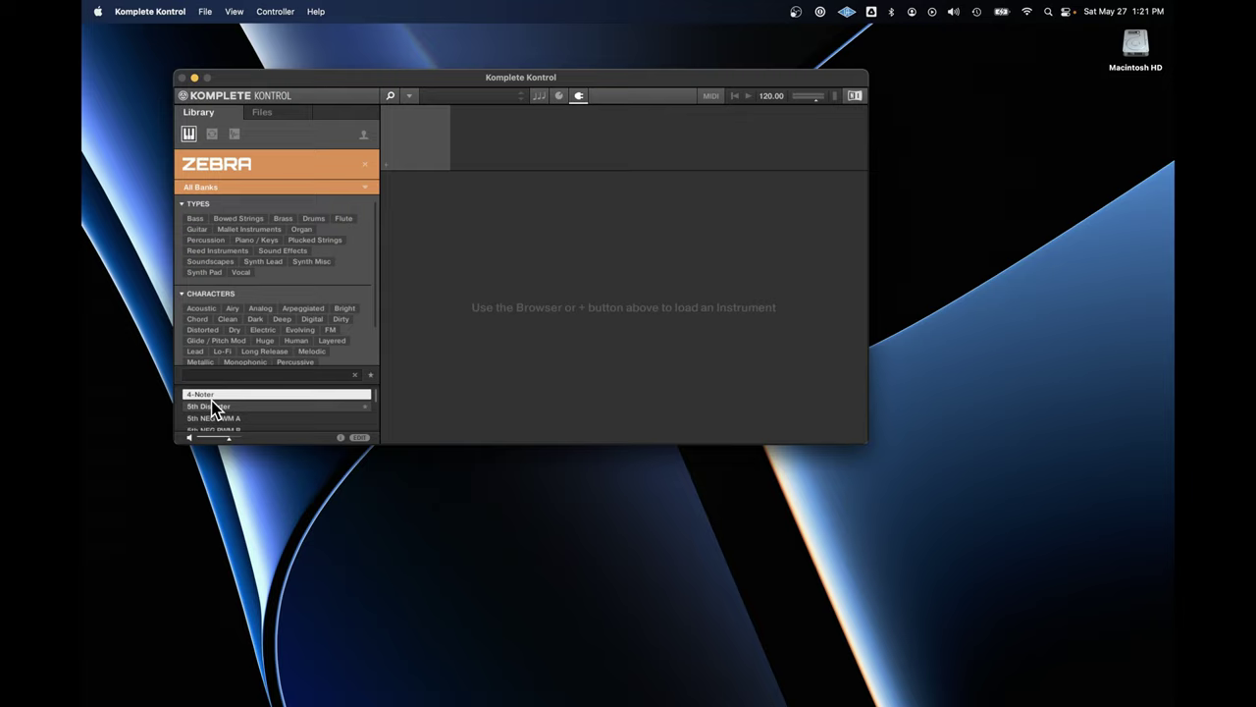
double_click(207, 395)
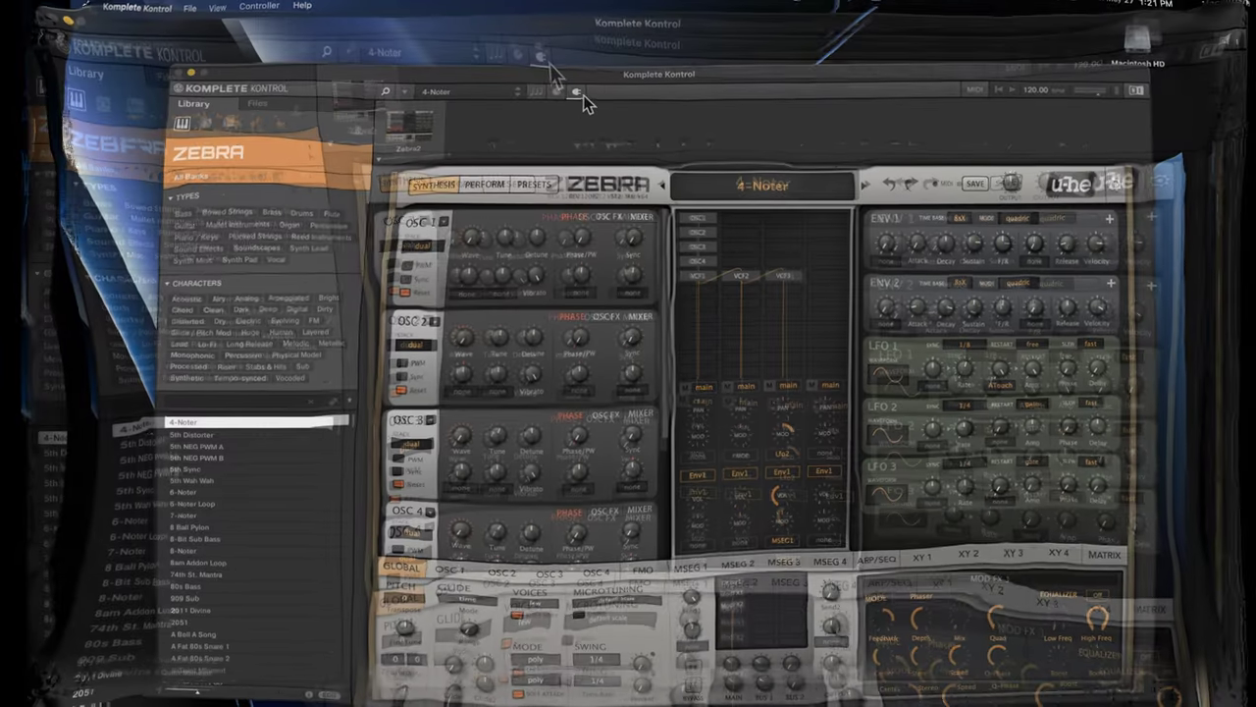
left_click(579, 97)
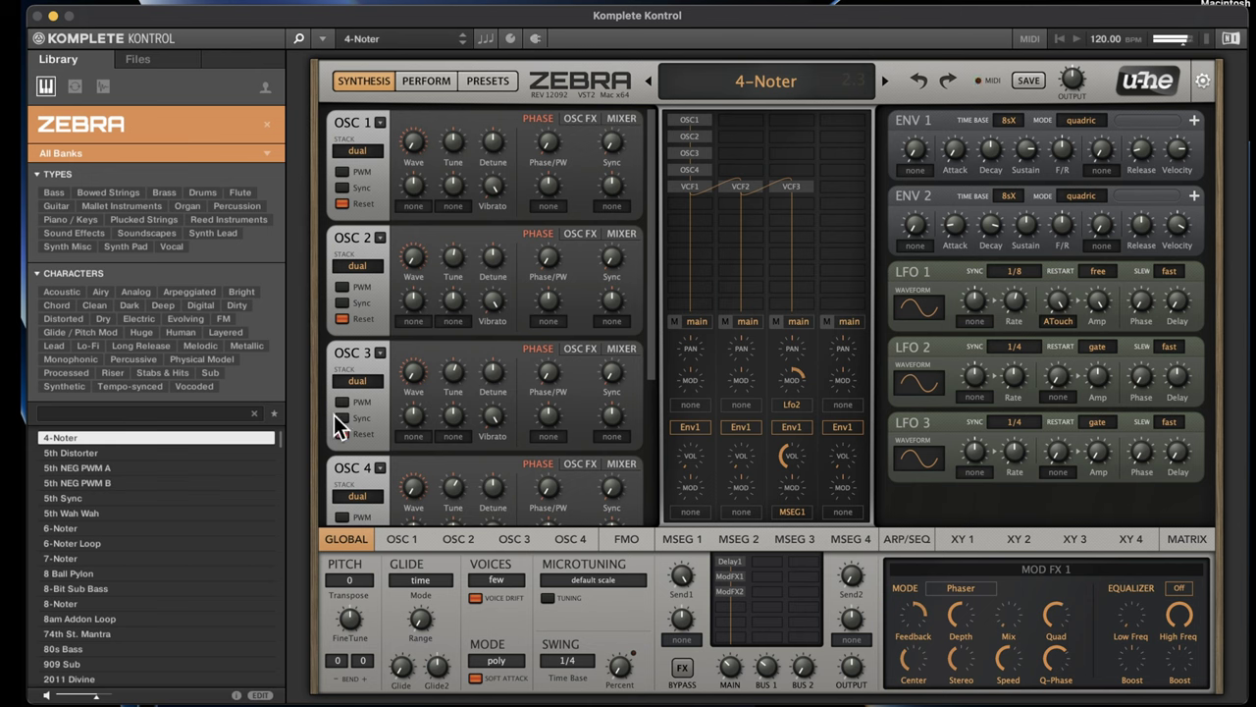
Audition 6-Noter and 80s Bass, and load Dakota Building Gothic from the presets filtered by Organ type and FM character
left_click(74, 531)
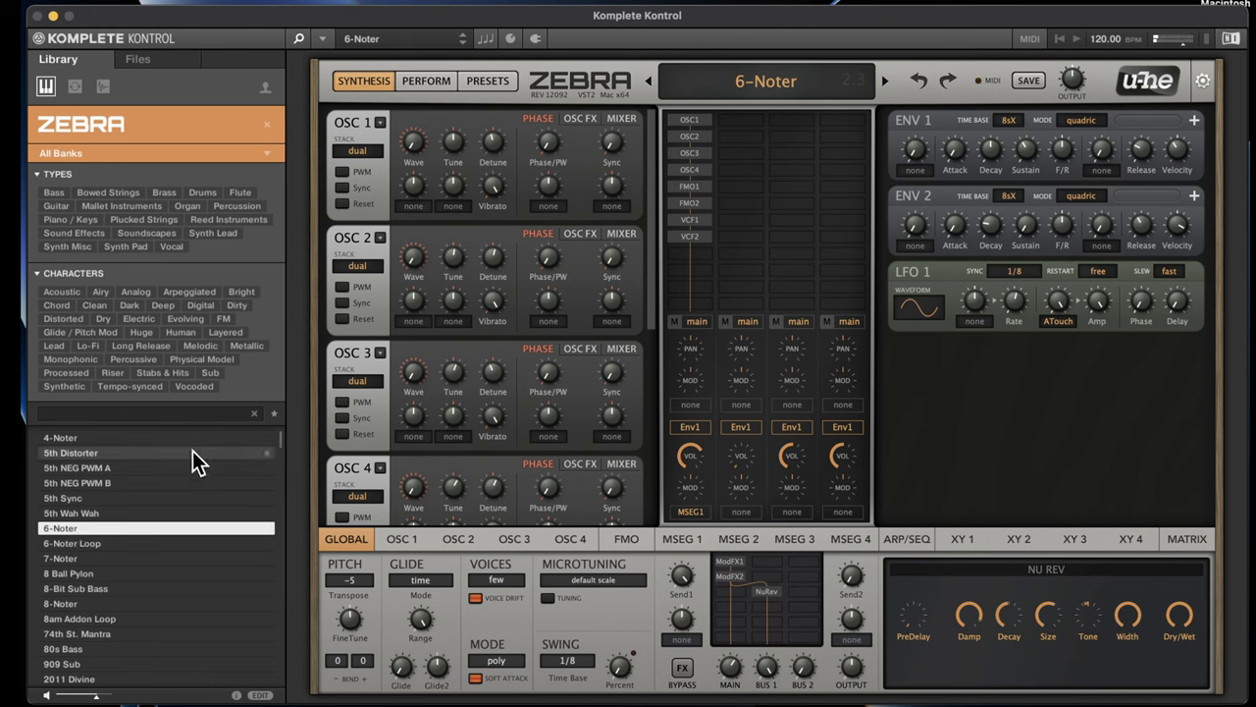
left_click(79, 648)
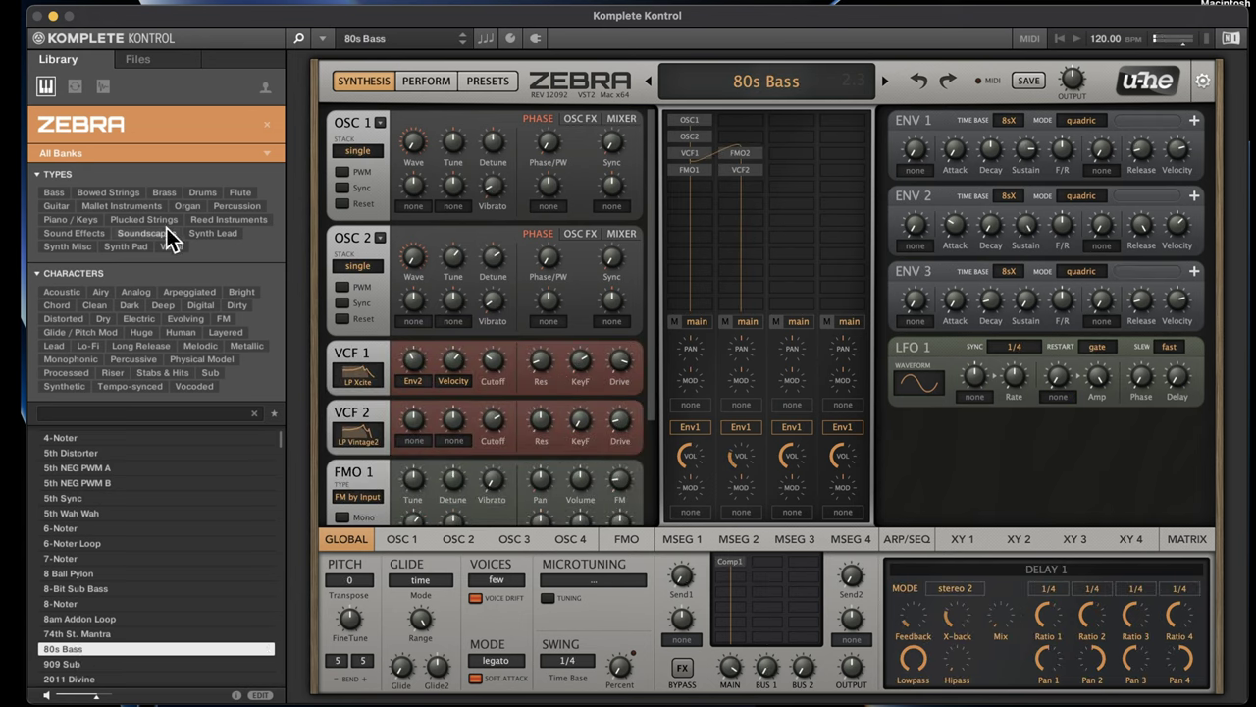
left_click(196, 207)
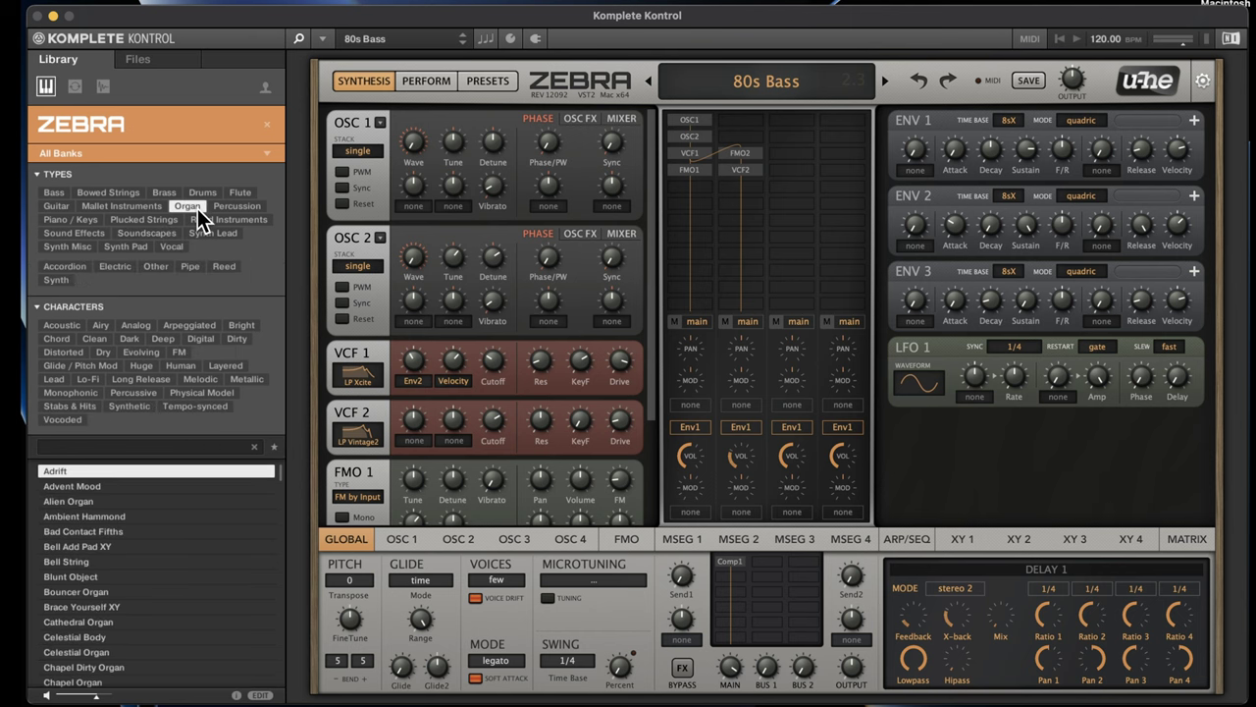
left_click(184, 353)
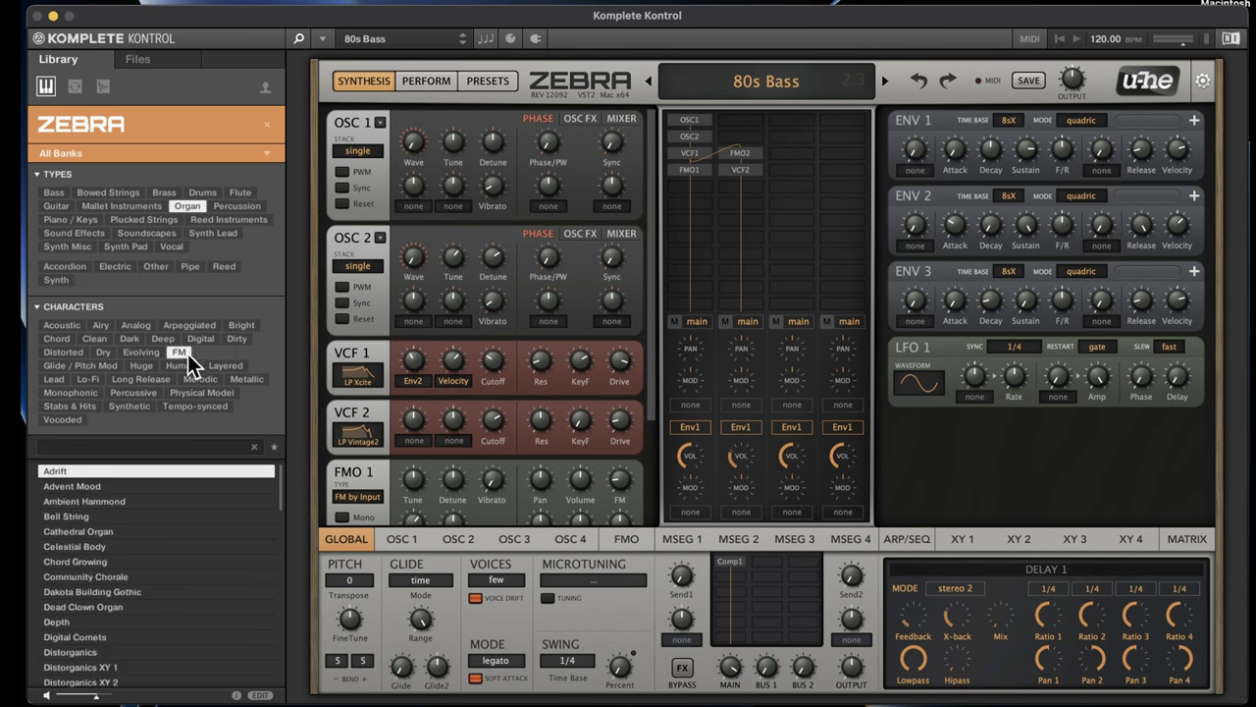
left_click(103, 592)
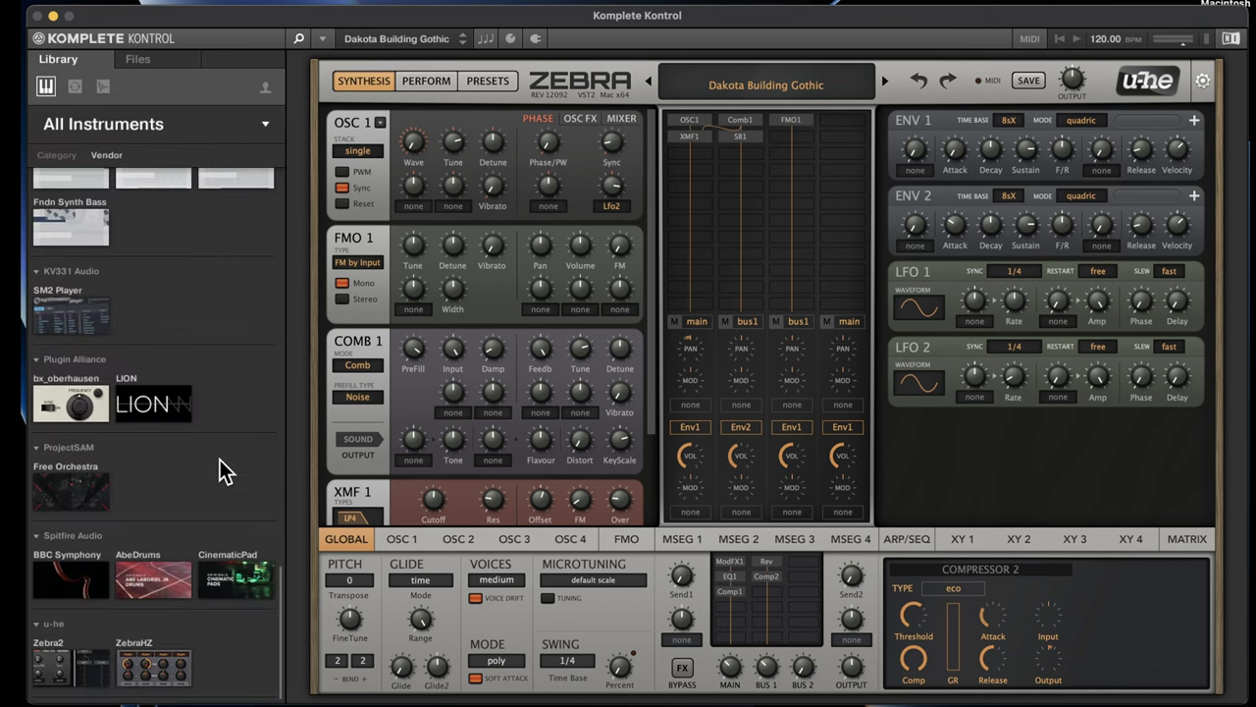
Switch the library from Zebra2 to the ZebraHZ instrument and load its Cold Sympathy preset
left_click(61, 675)
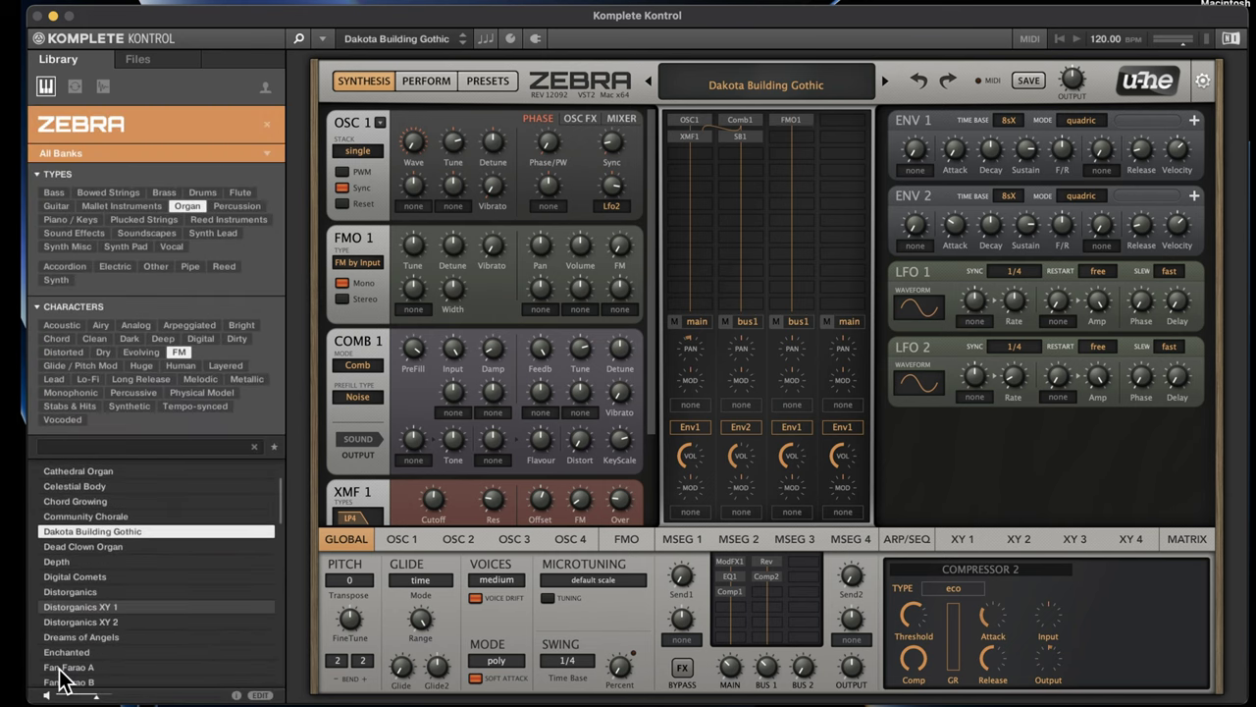
left_click(267, 126)
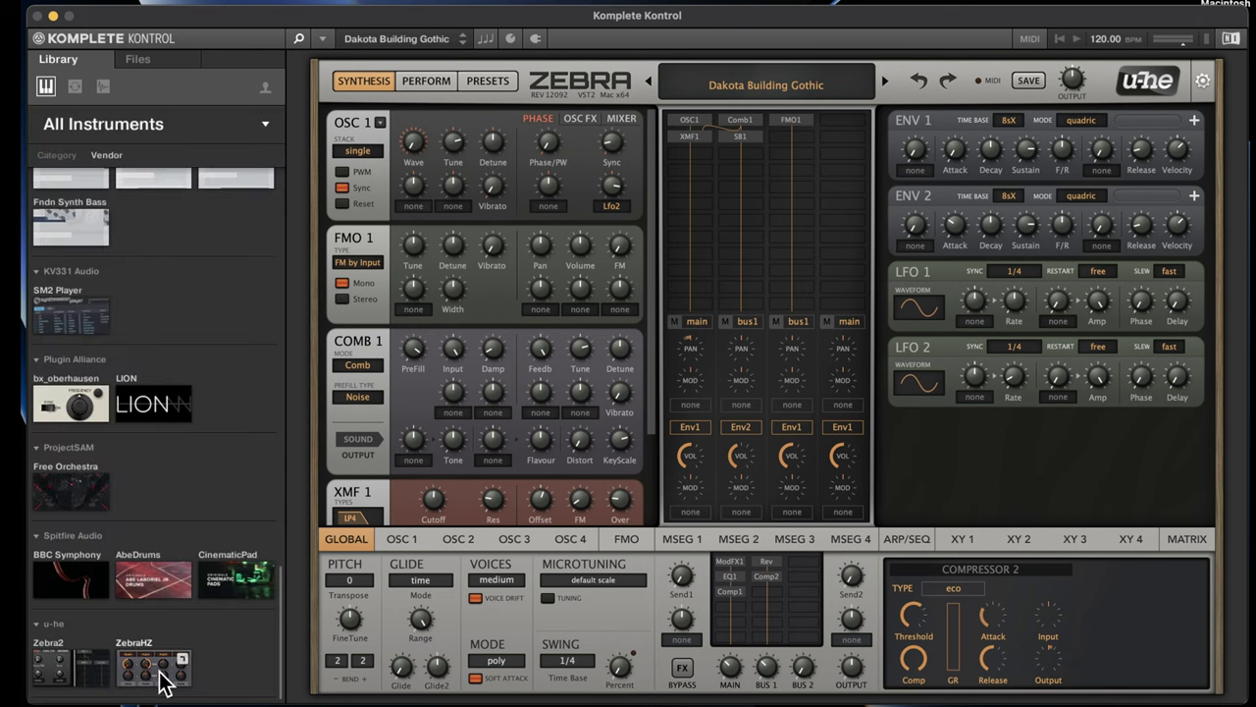
left_click(157, 669)
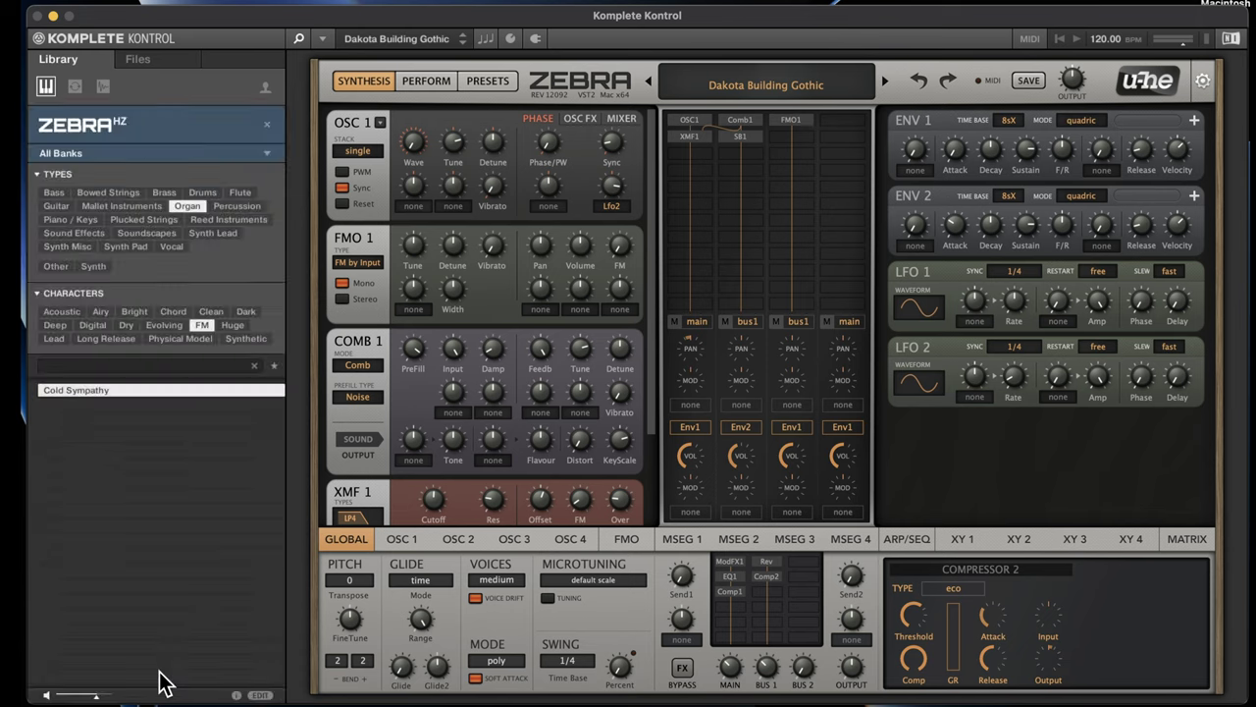
double_click(86, 390)
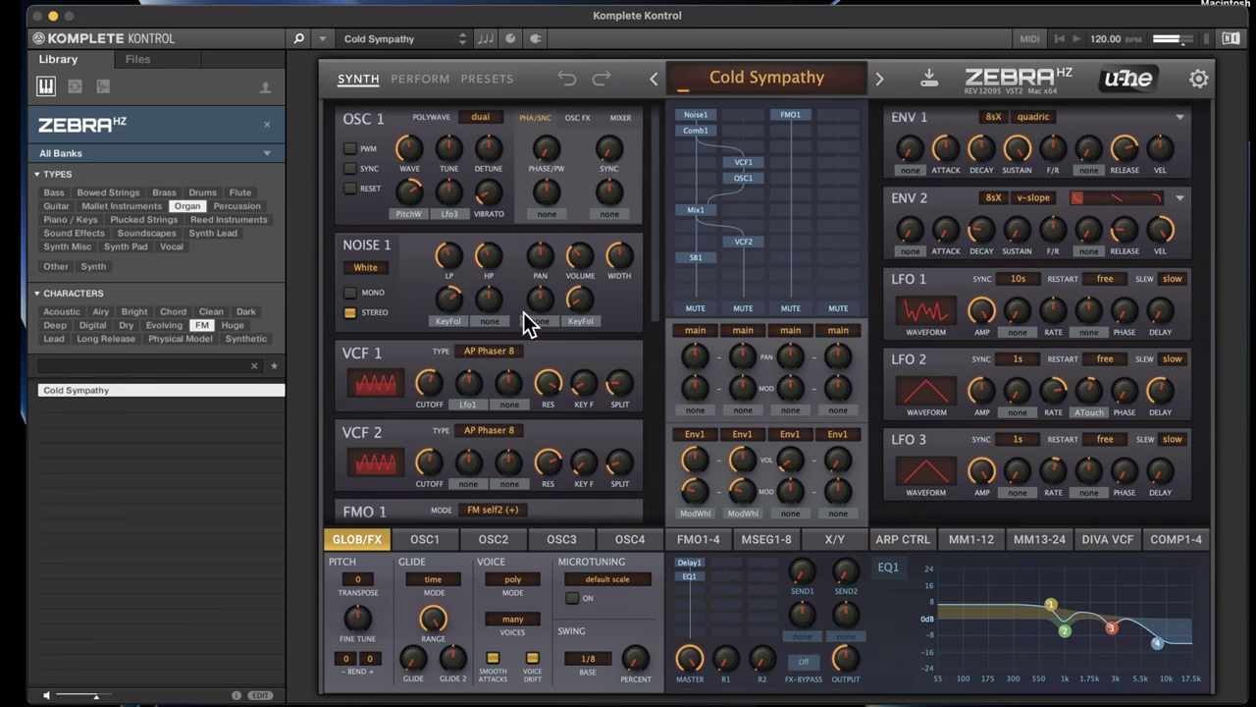
Clear the FM and Organ filters and load the Clock Hollow preset from the full ZebraHZ list
left_click(201, 325)
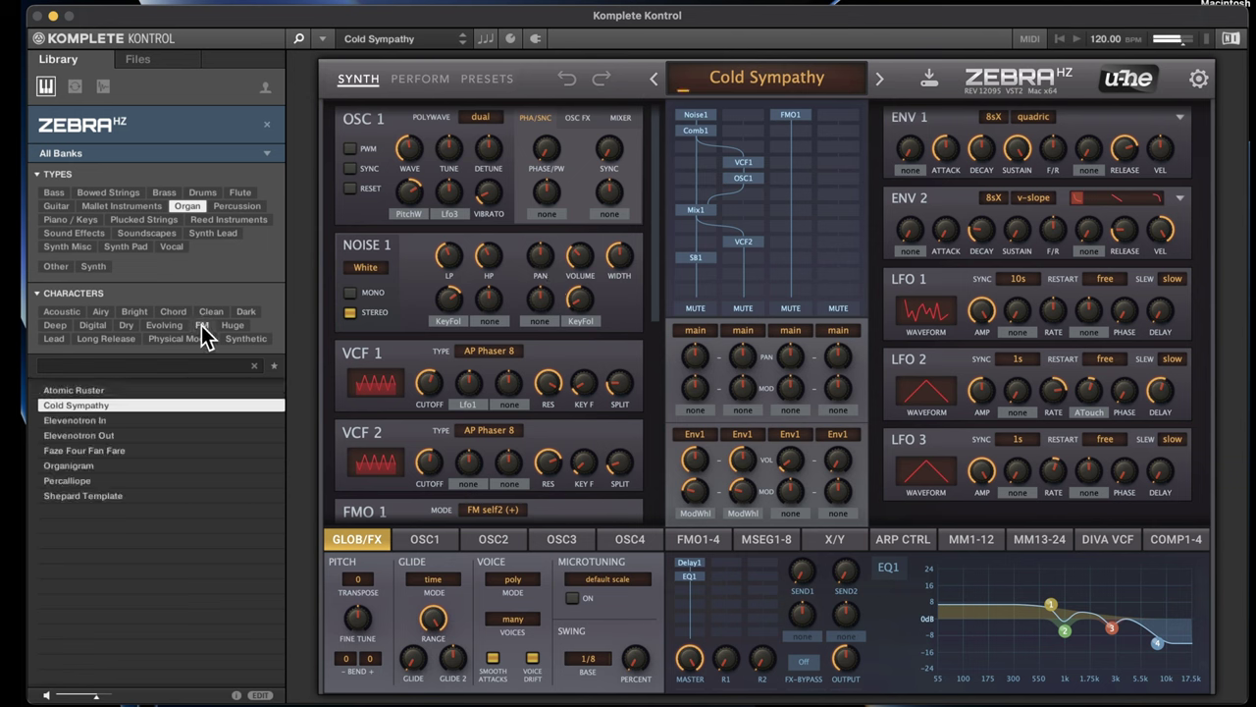
left_click(189, 207)
left_click(74, 452)
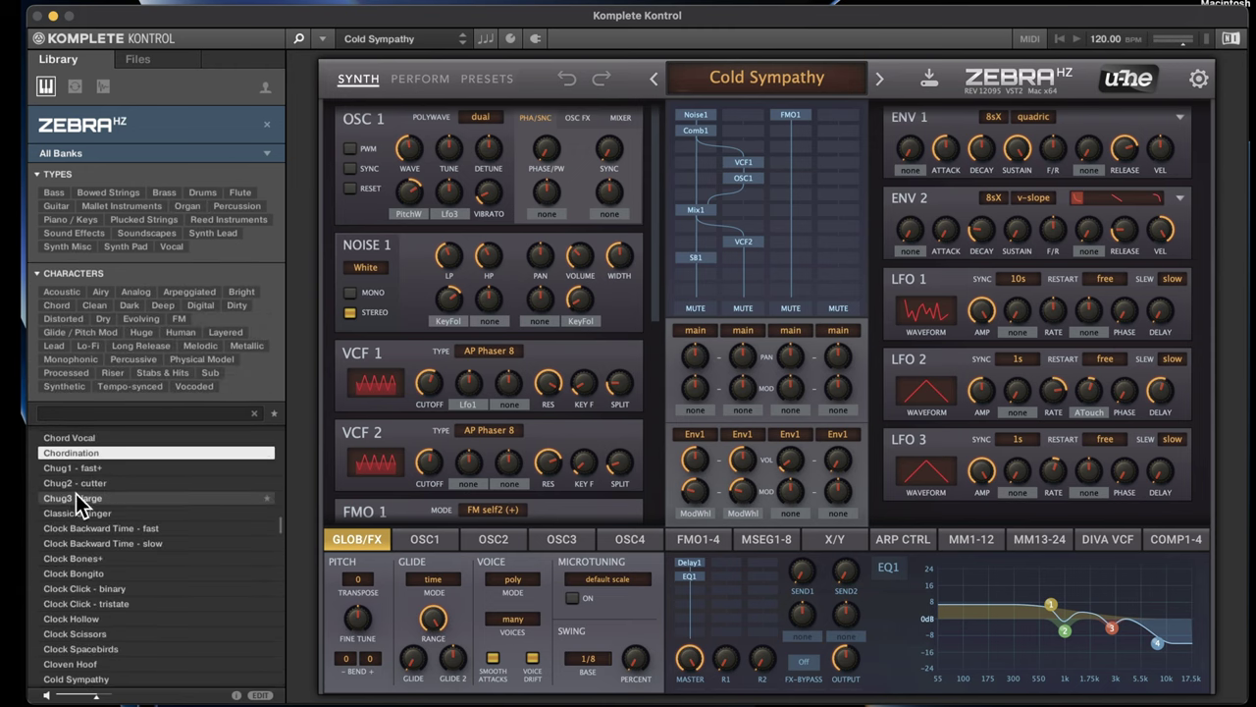
left_click(86, 619)
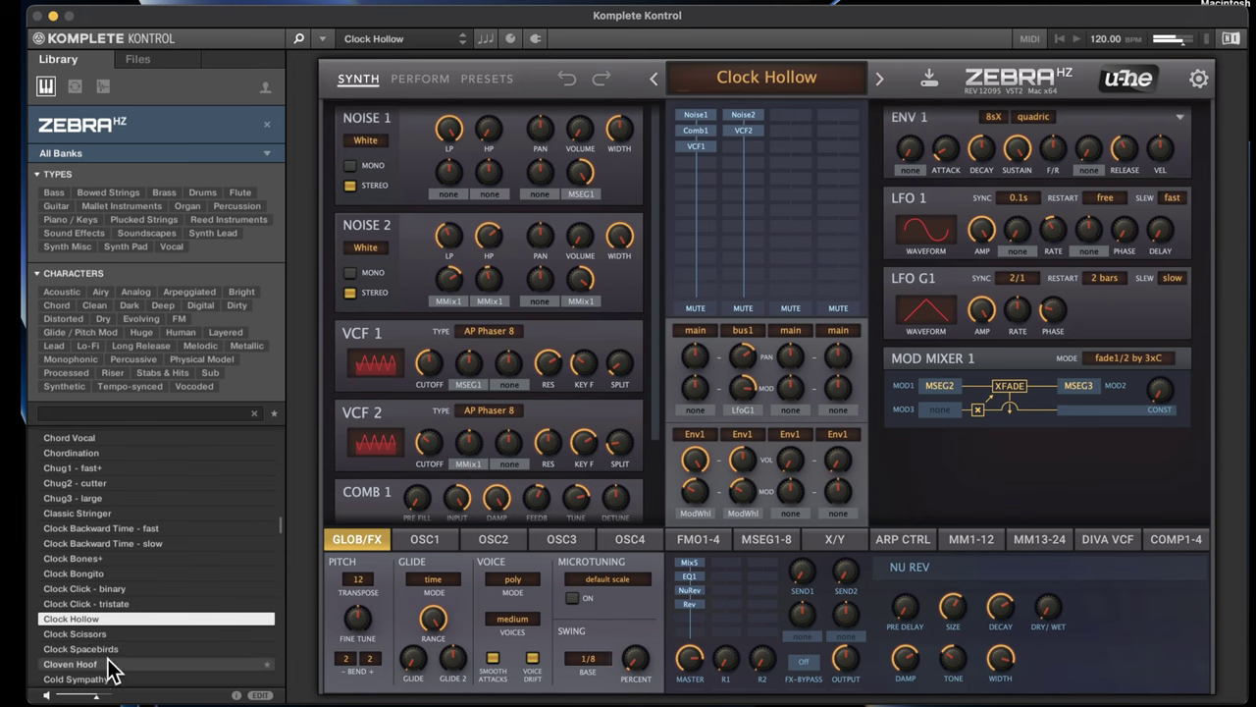
Audition the Flappy MG Poly, Gotham Ticker and Gretschen single+ presets from the unfiltered ZebraHZ list
scroll(163, 594, "down", 15)
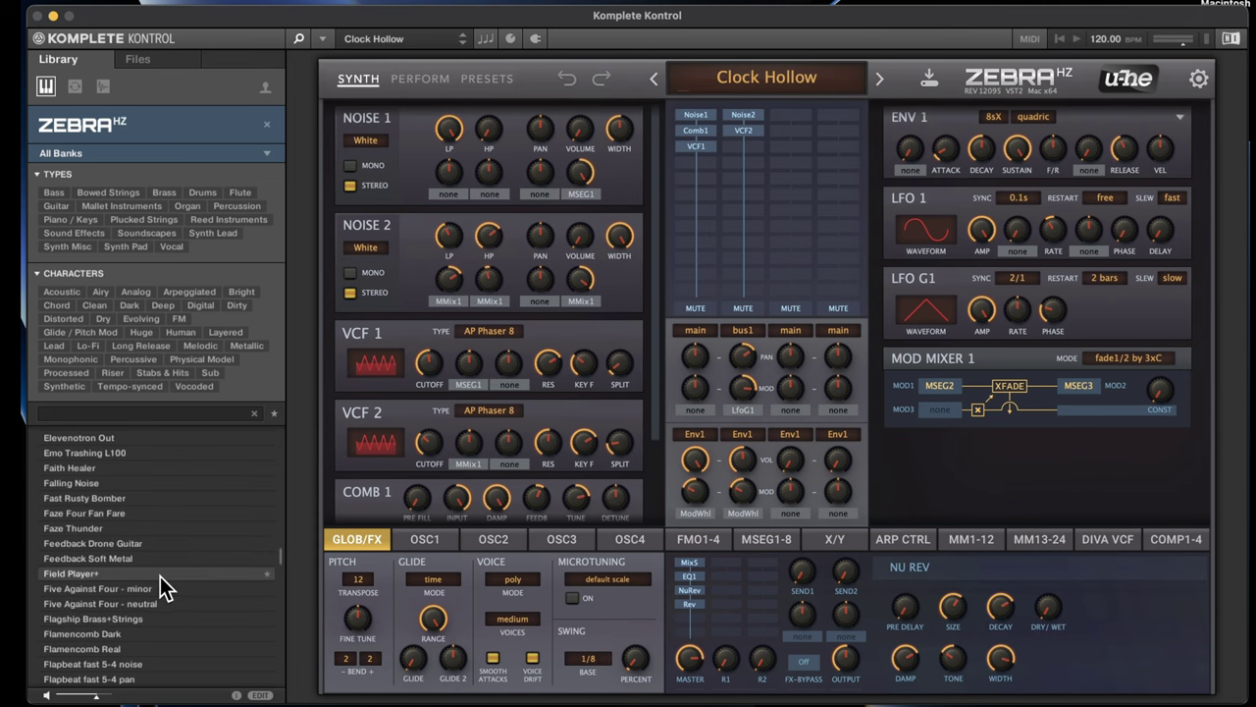
left_click(86, 604)
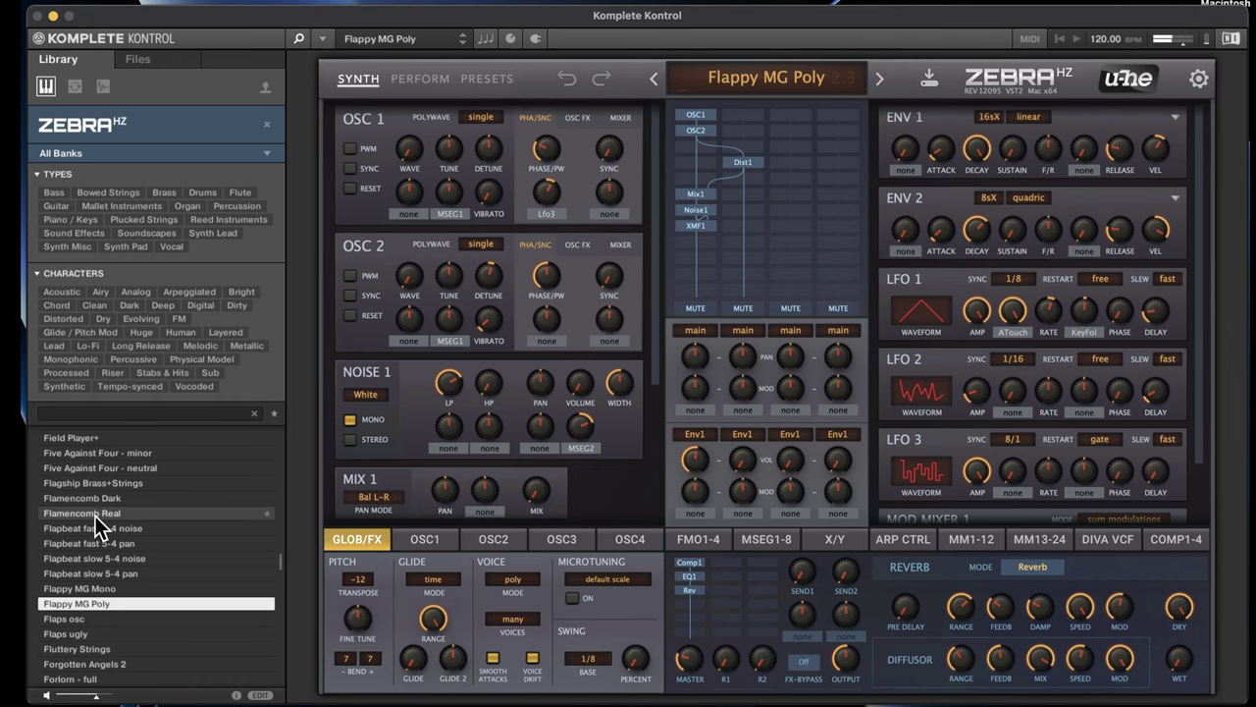
scroll(98, 549, "down", 5)
left_click(80, 603)
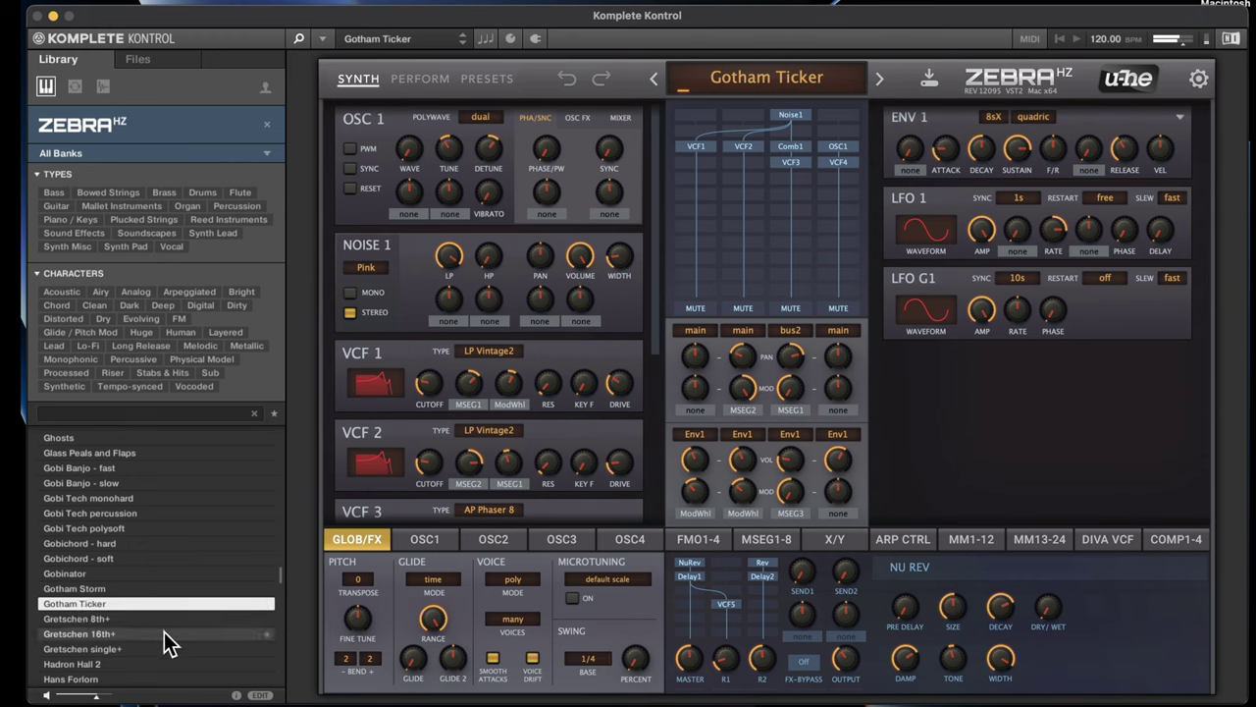
left_click(108, 650)
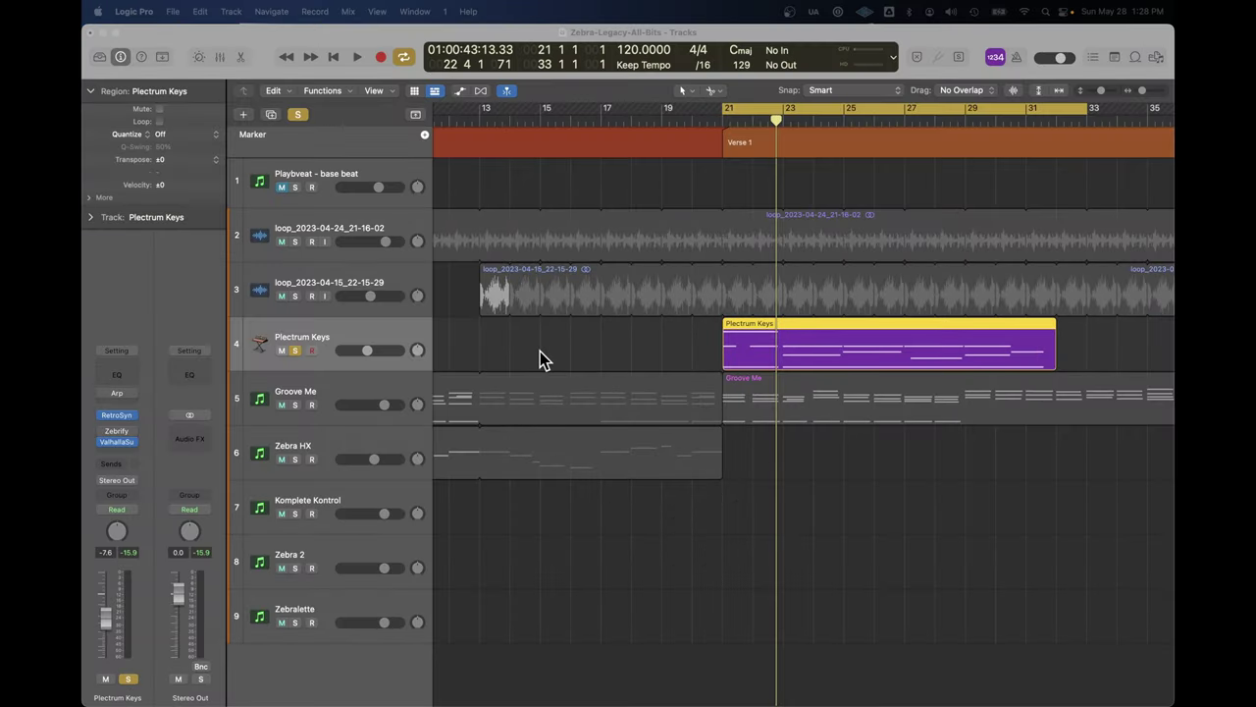
In Logic Pro, open the Plectrum Keys track's Retro Synth, play its part briefly, and open the track's Zebrify effect
left_click(117, 417)
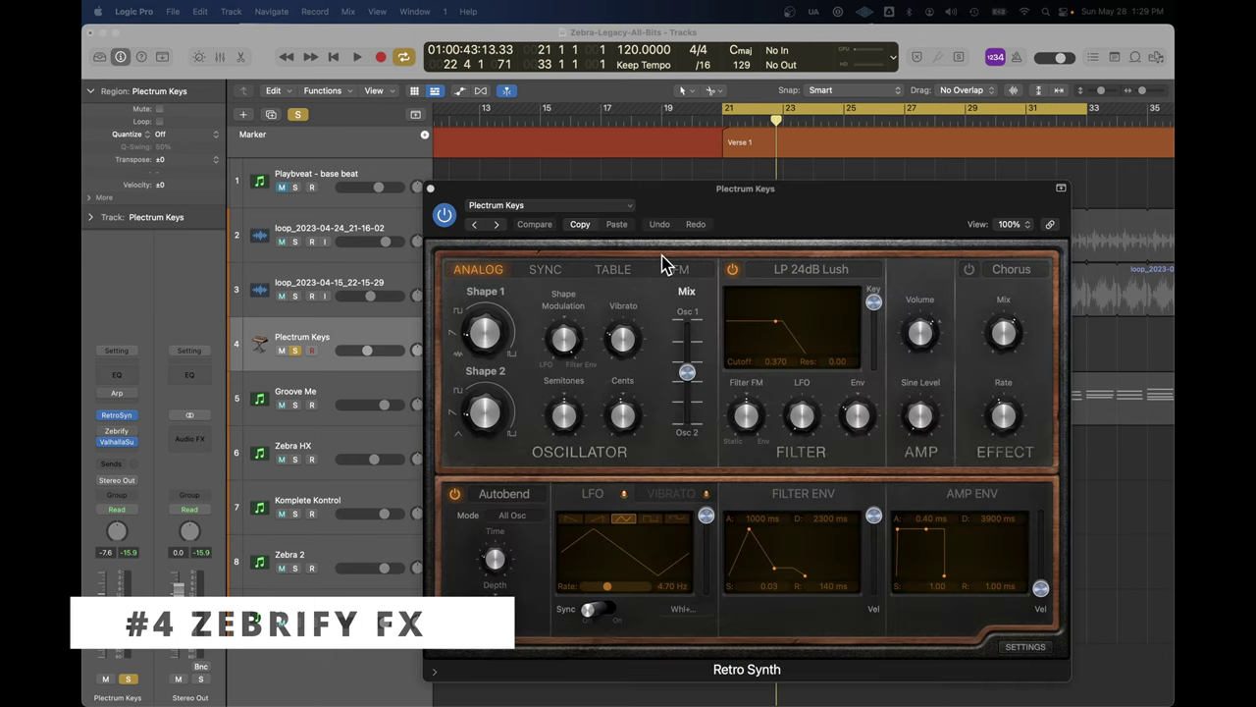
left_click(357, 58)
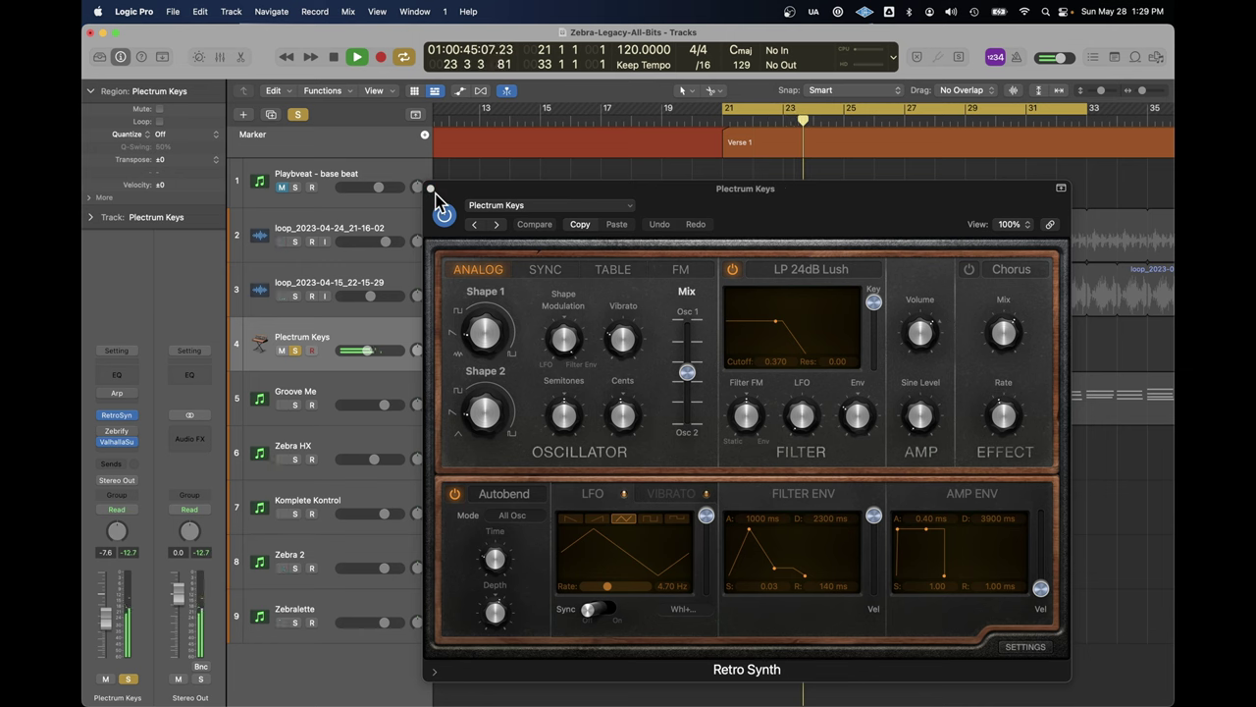
key("space")
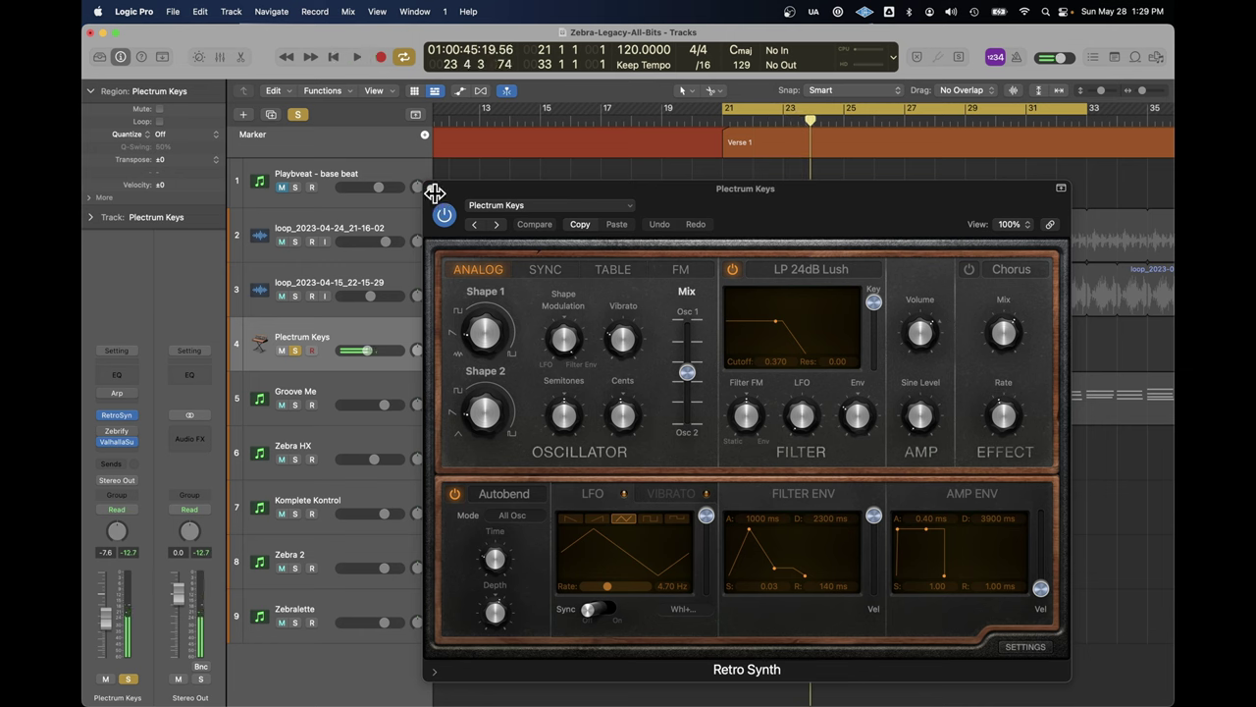
left_click(117, 432)
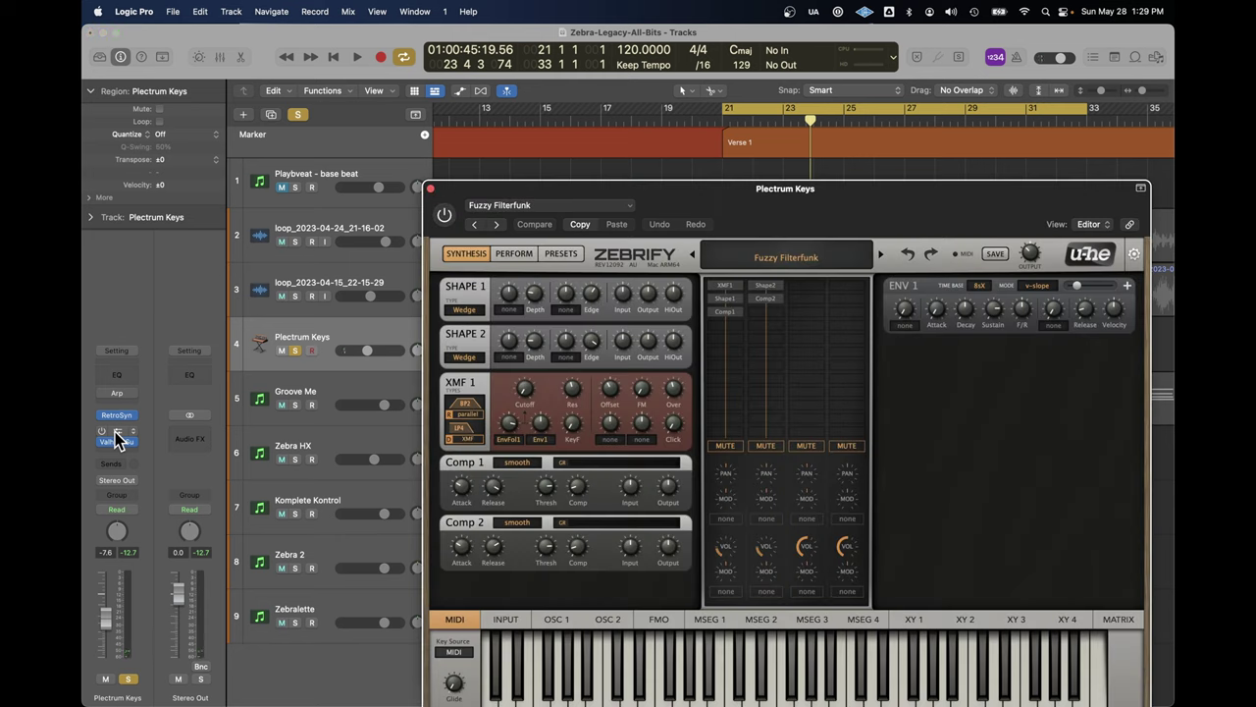
Turn on Zebrify on the Plectrum Keys track and play the part briefly through its Fuzzy Filterfunk preset
left_click_drag(709, 193, 563, 82)
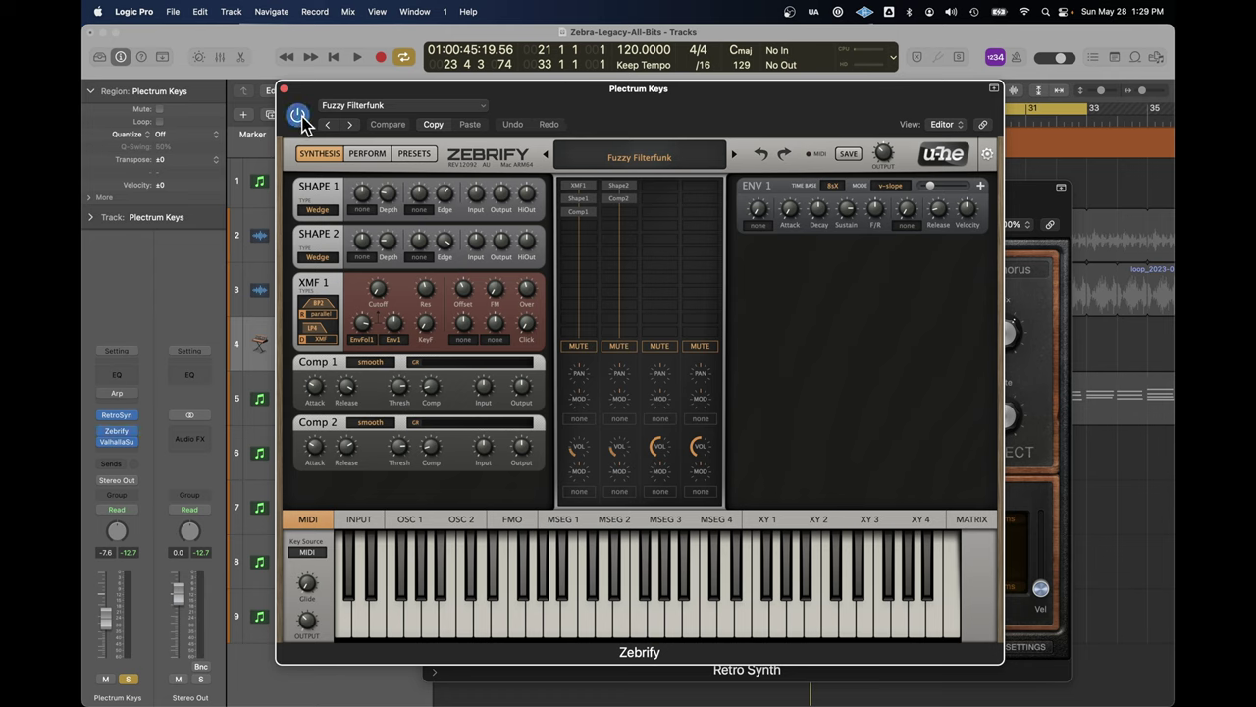
key("space")
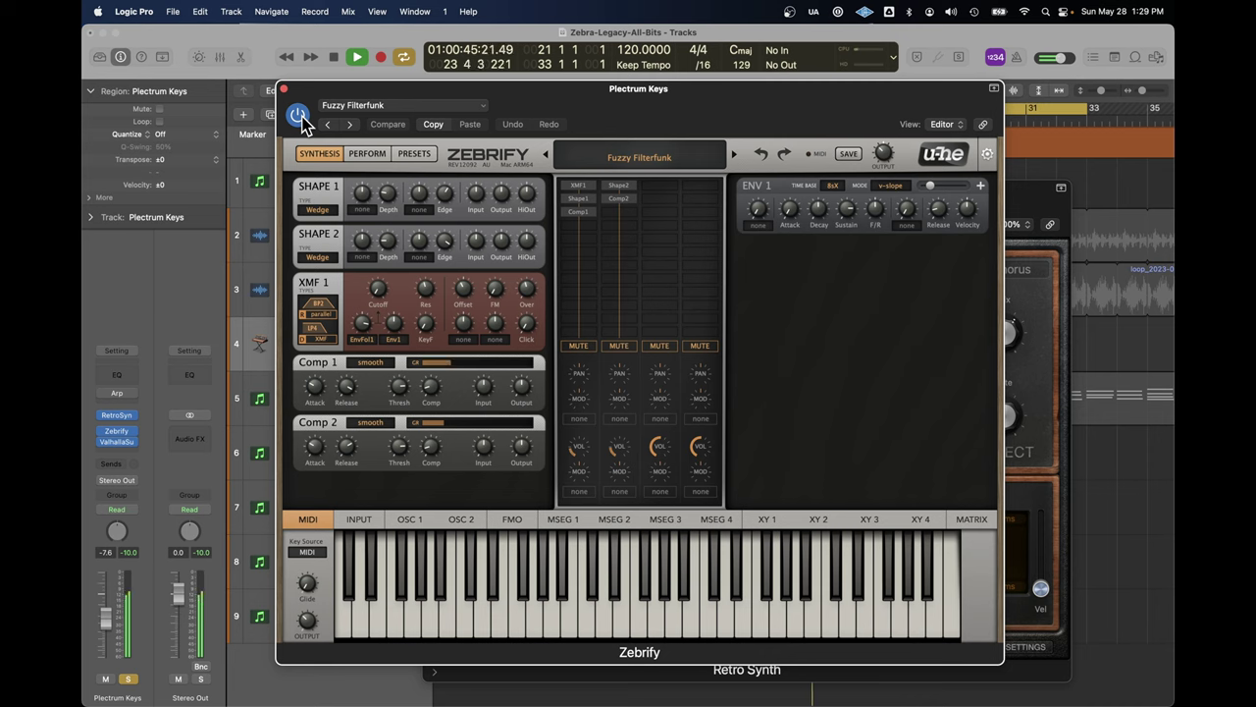
key("space")
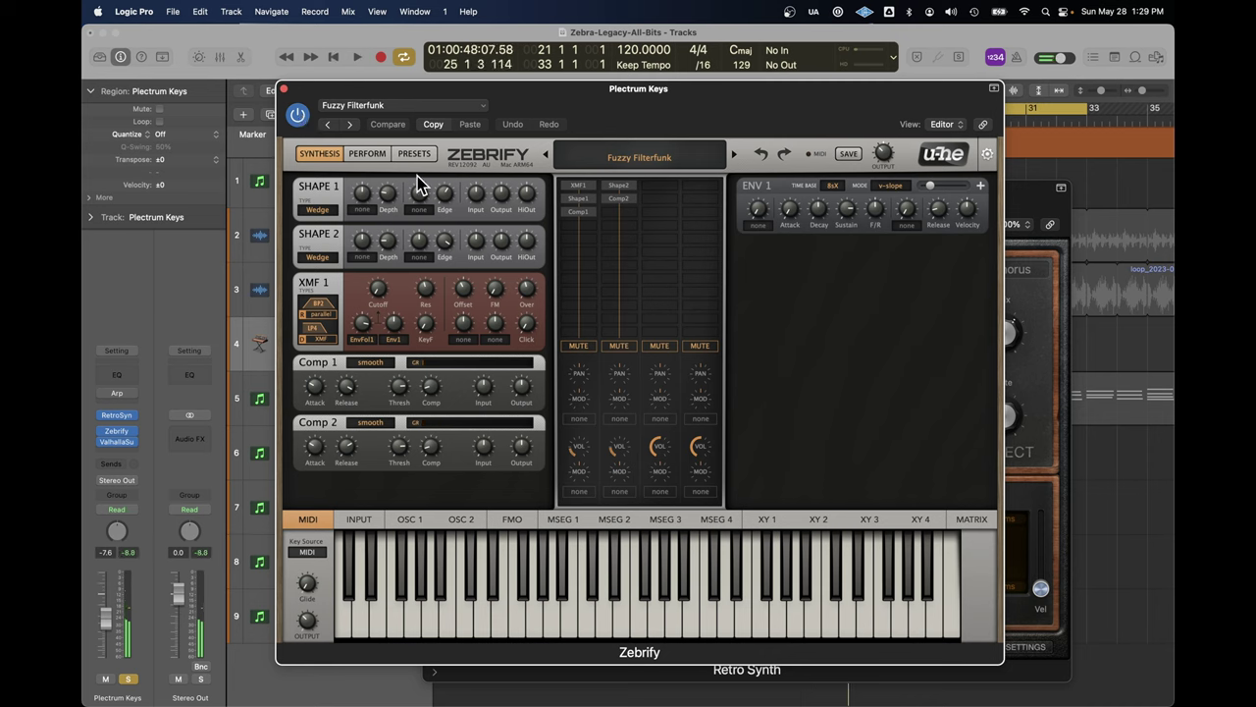
Audition Zebrify's Disbanded, Mice Talk, Tunnel, Turtle Soup and Whirlpool presets while the part plays, ending with Whirlpool loaded and playback stopped
left_click(416, 155)
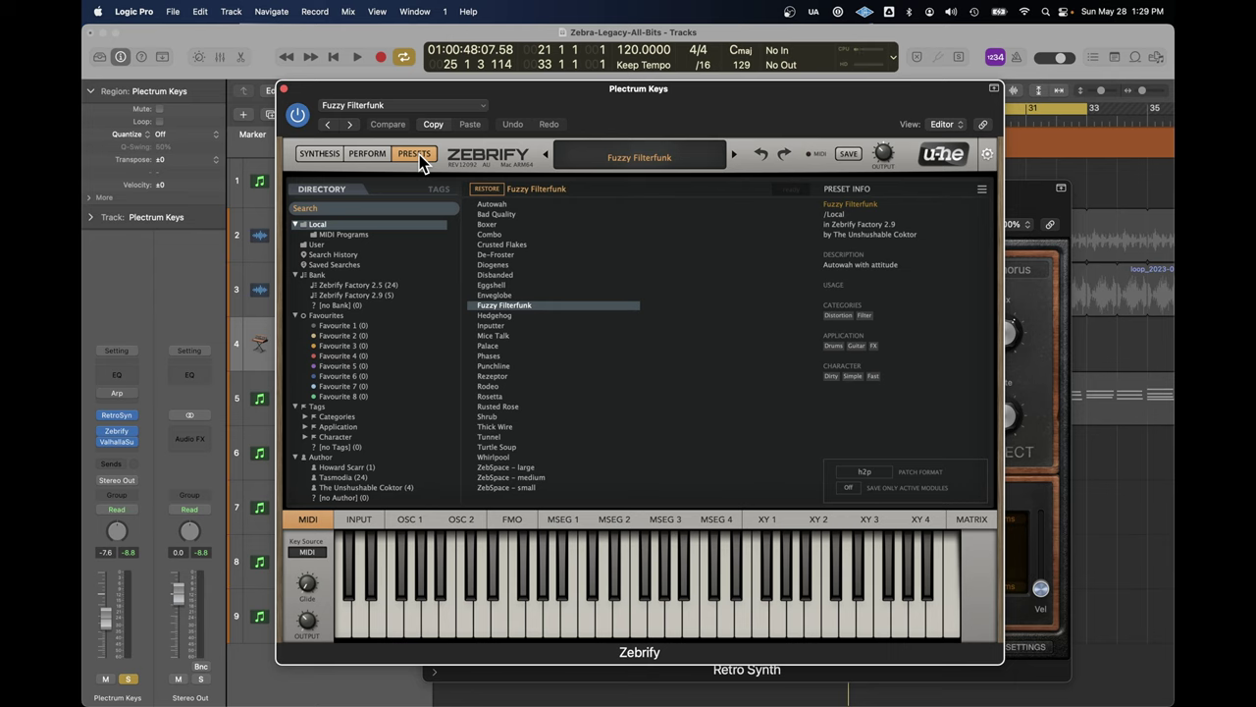
left_click(496, 275)
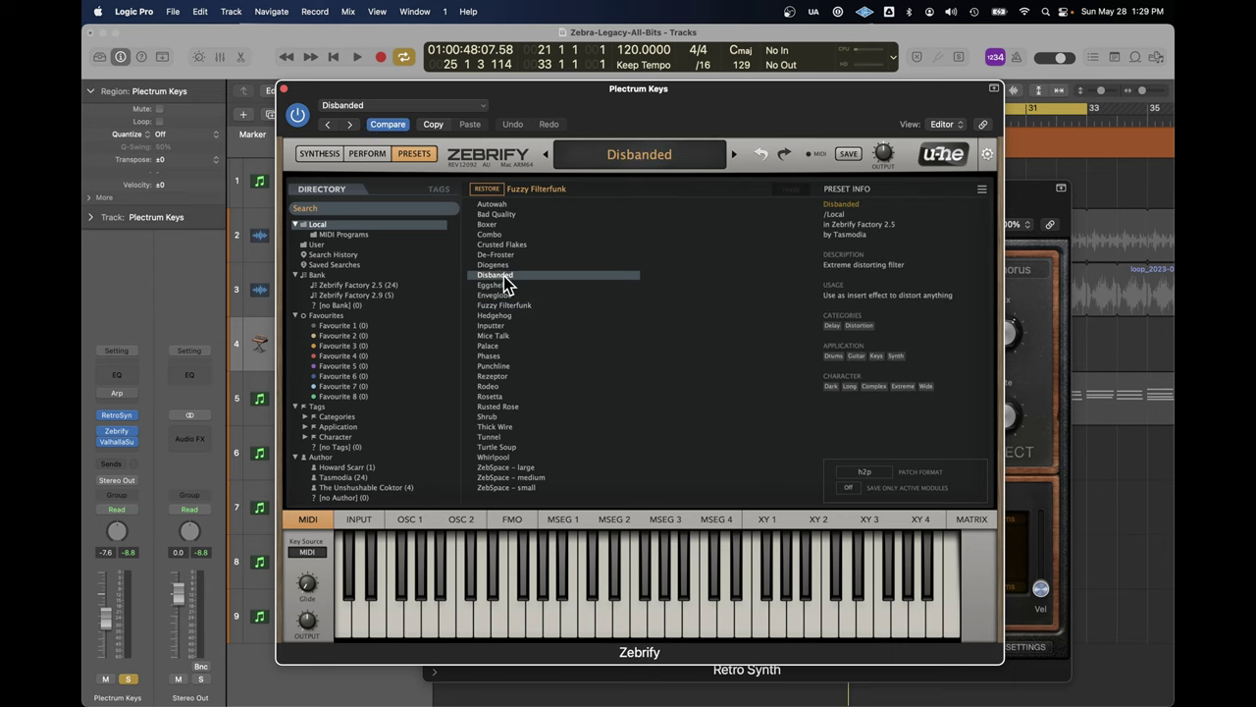
key("space")
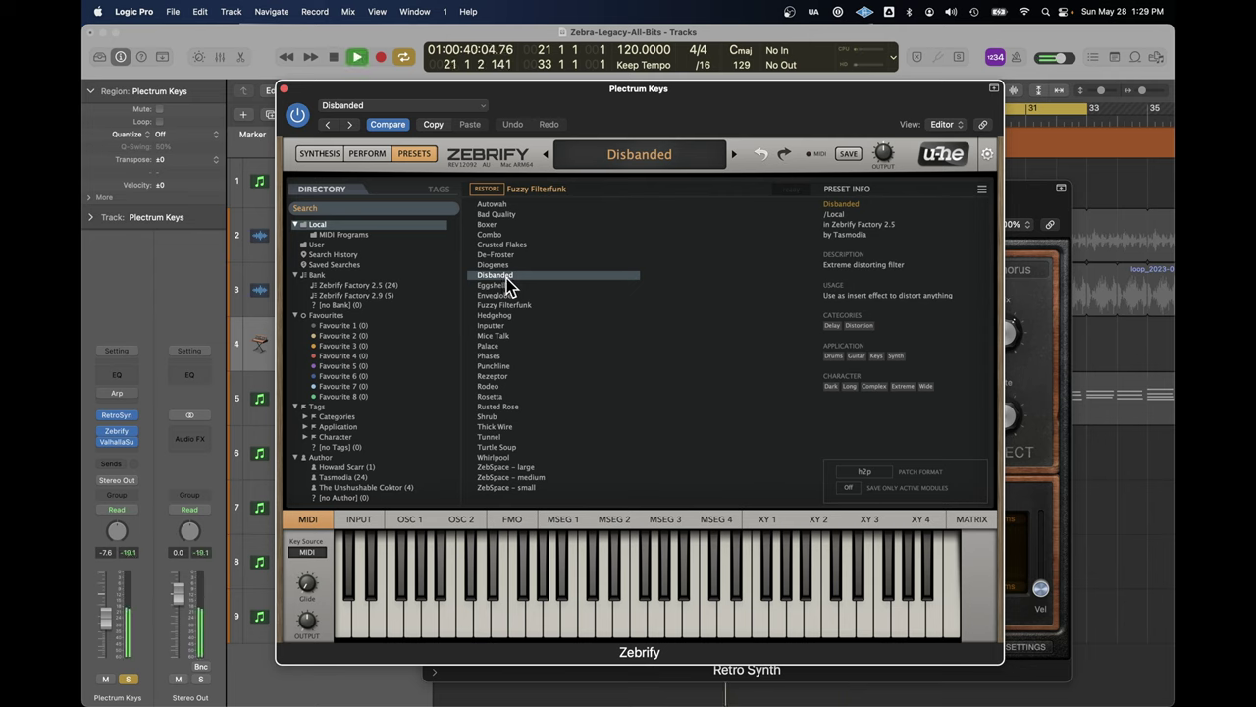
left_click(494, 337)
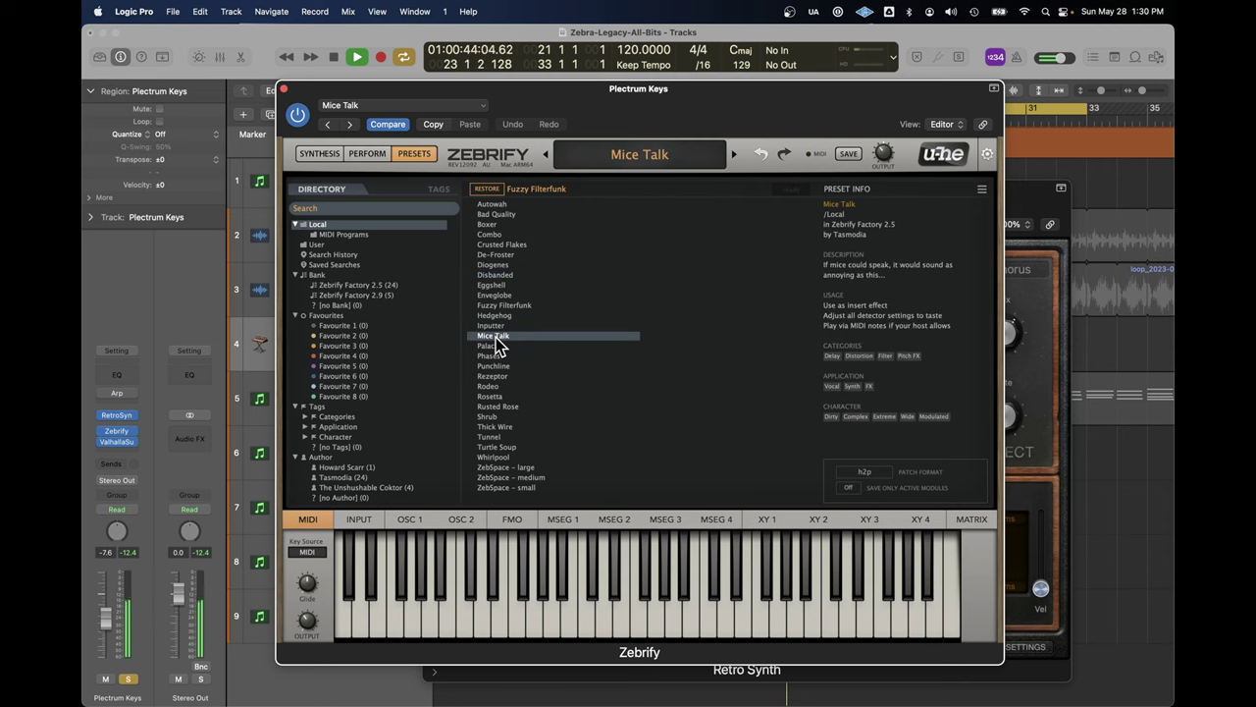
left_click(498, 437)
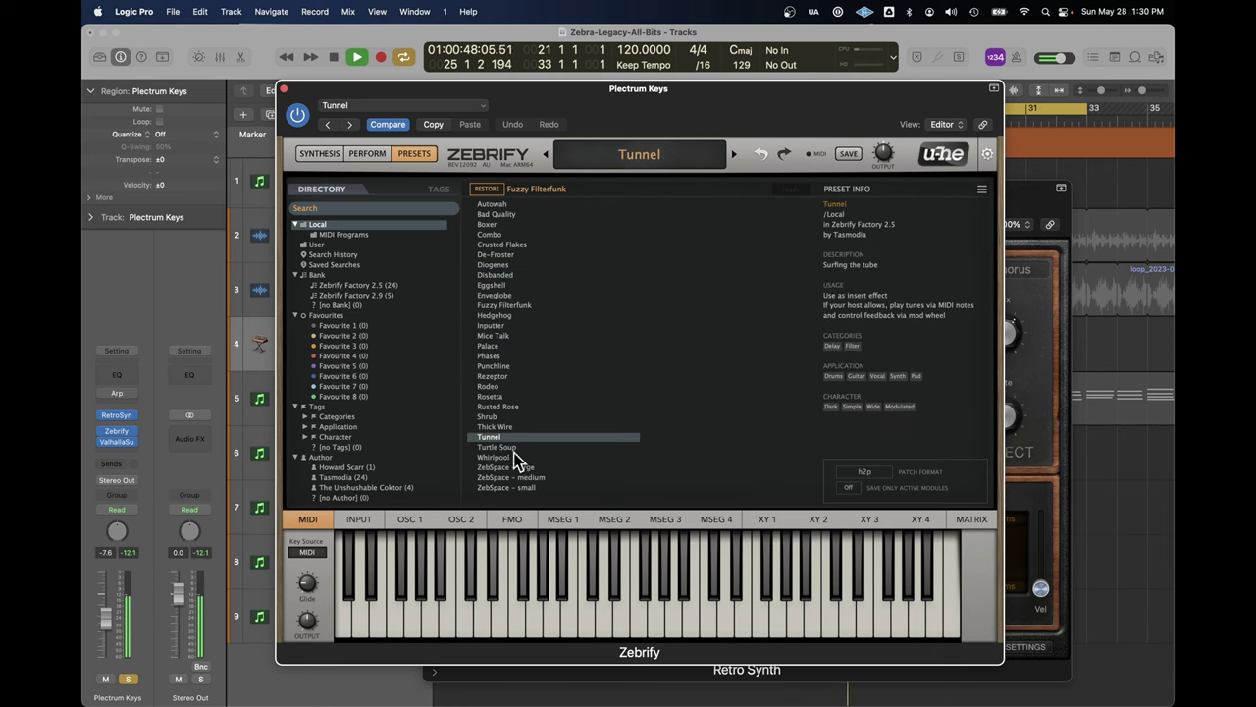
left_click(505, 448)
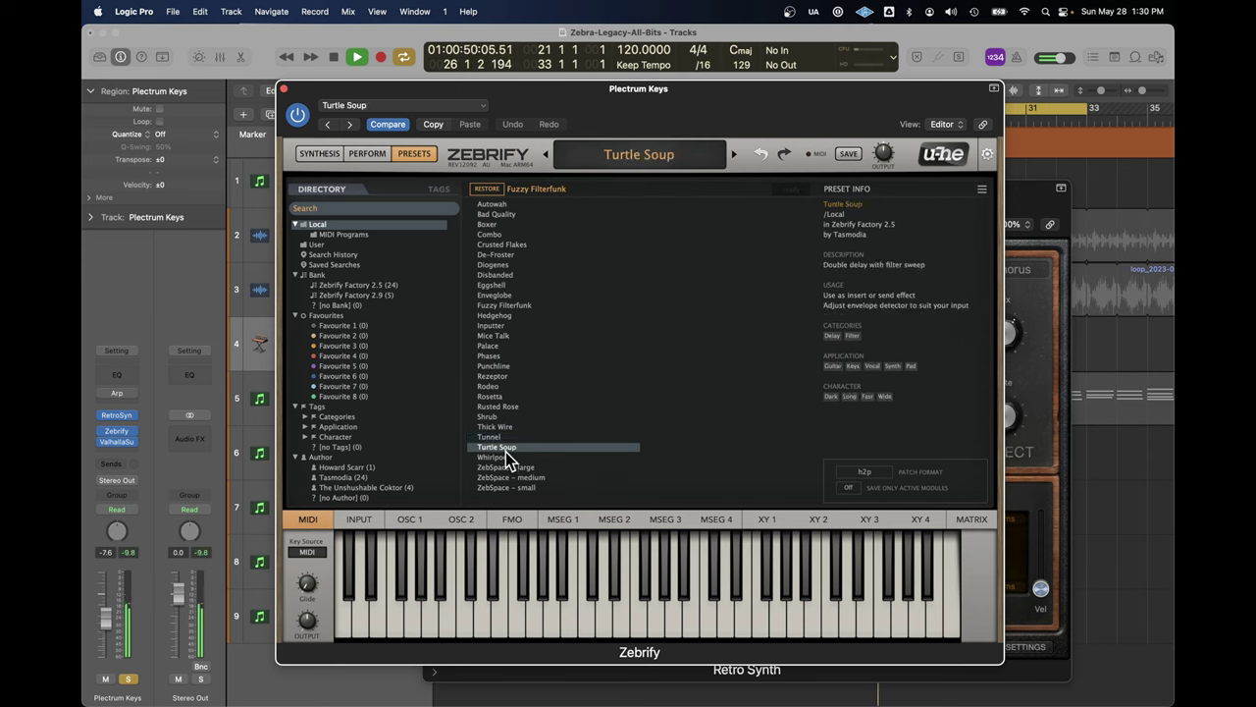
left_click(500, 456)
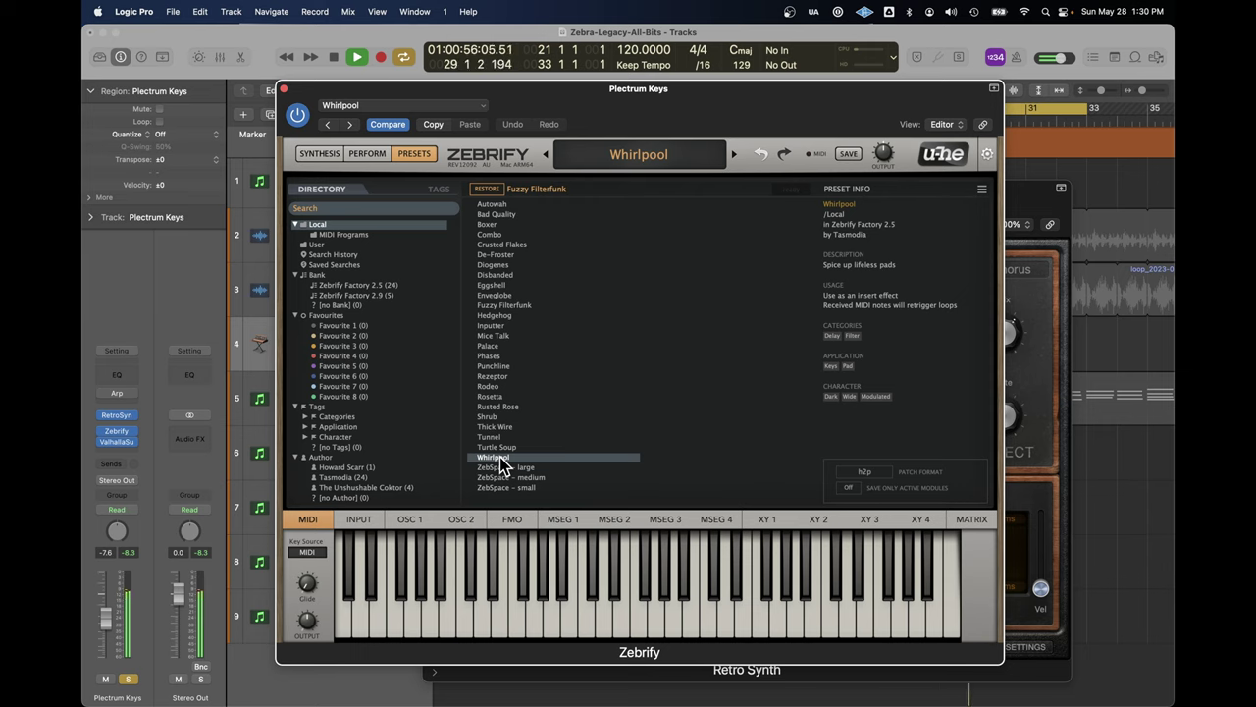
left_click(335, 61)
In the Whirlpool patch's synthesis grid, add the Rev1 and ModFX1 modules below Delay1 in the third lane
left_click(322, 154)
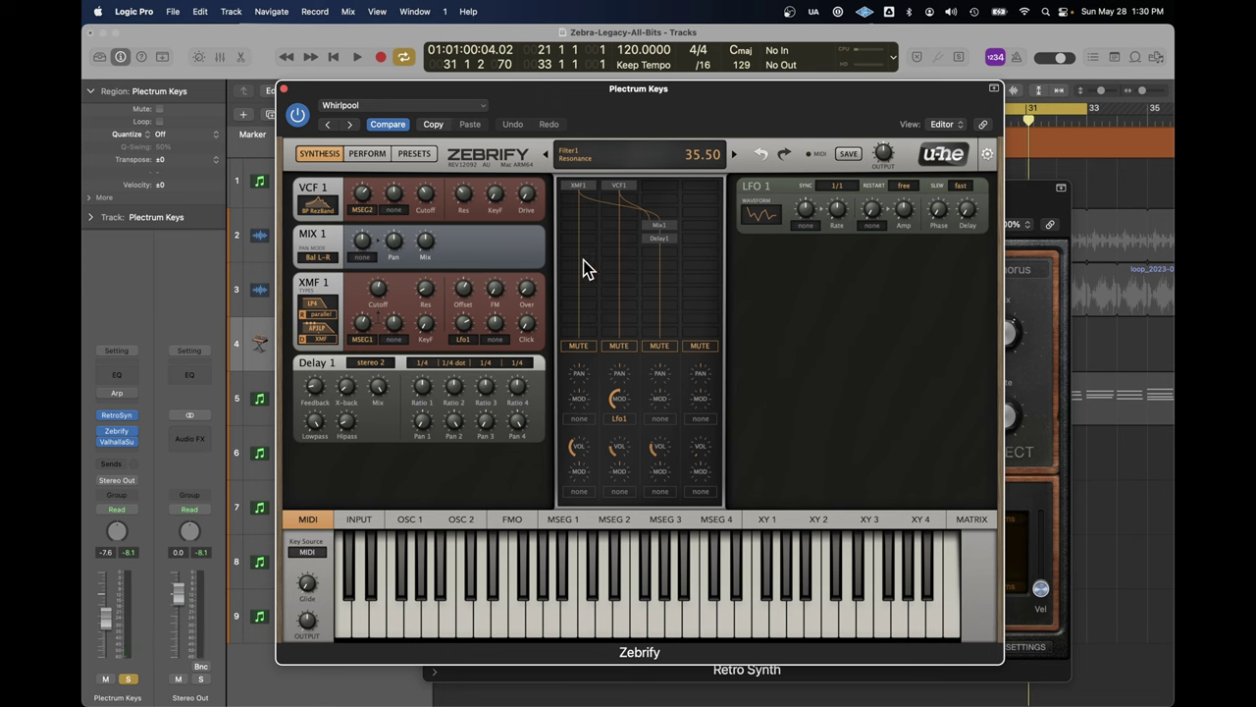
left_click(668, 257)
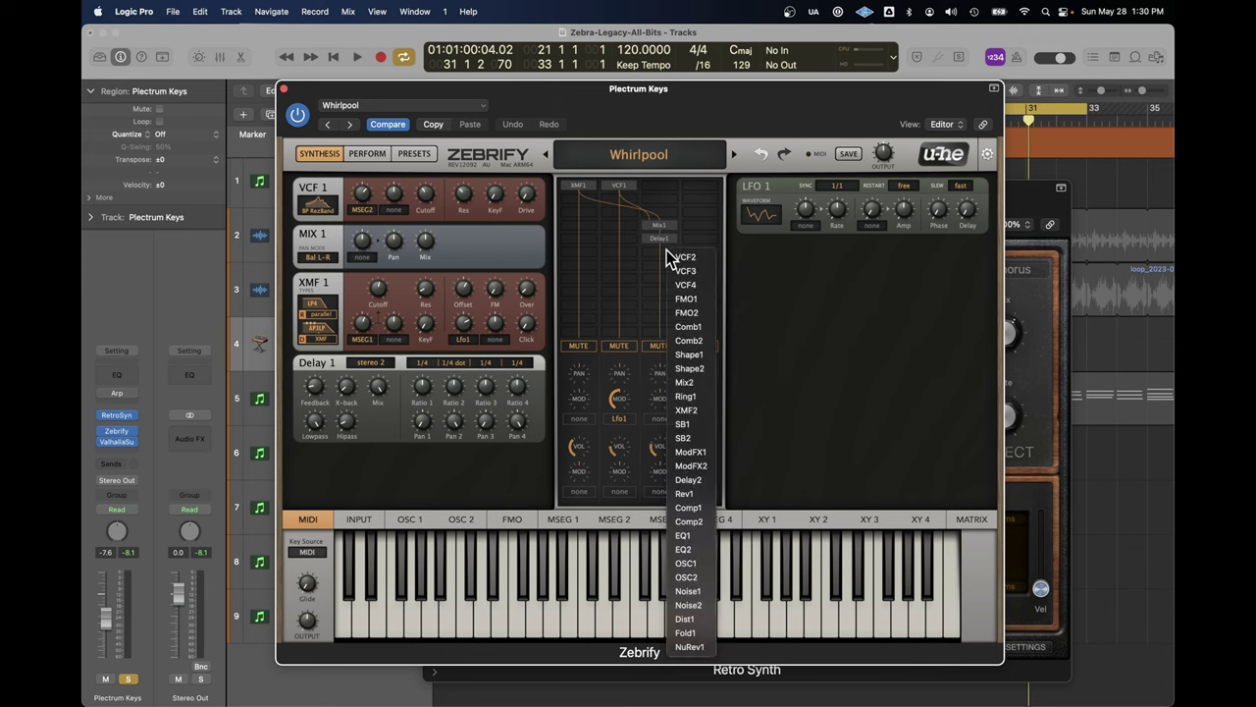
left_click(688, 495)
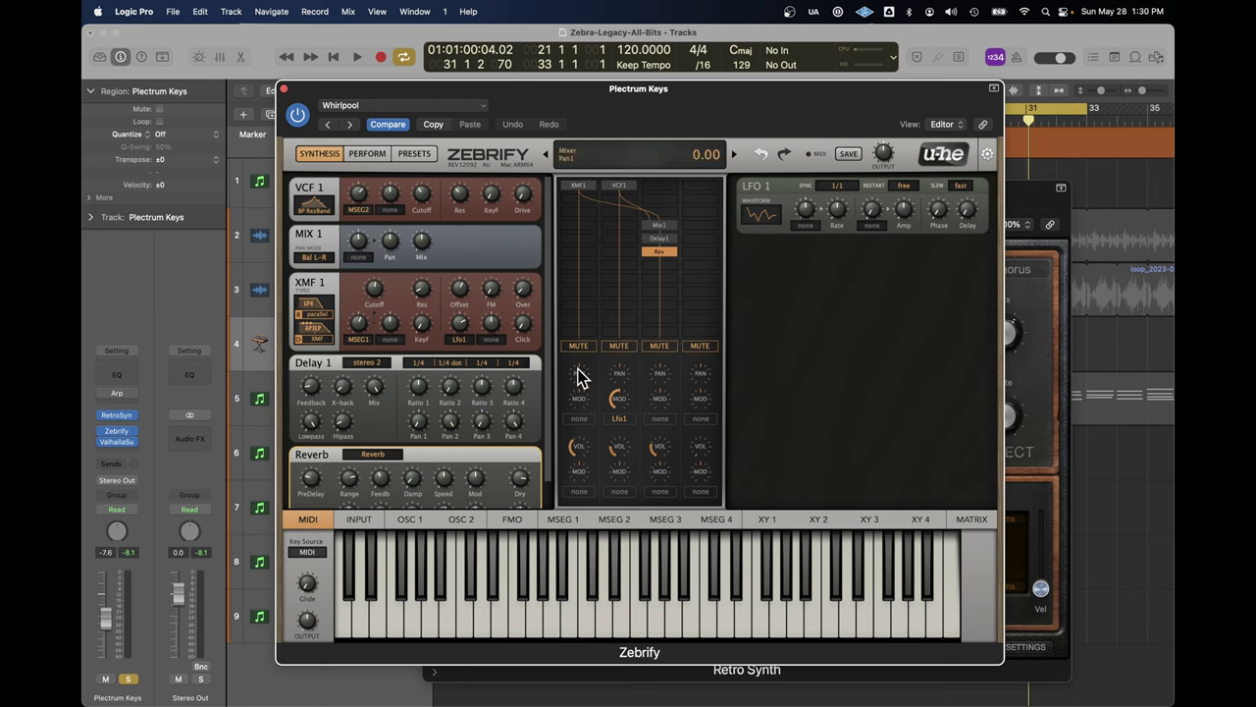
left_click(667, 275)
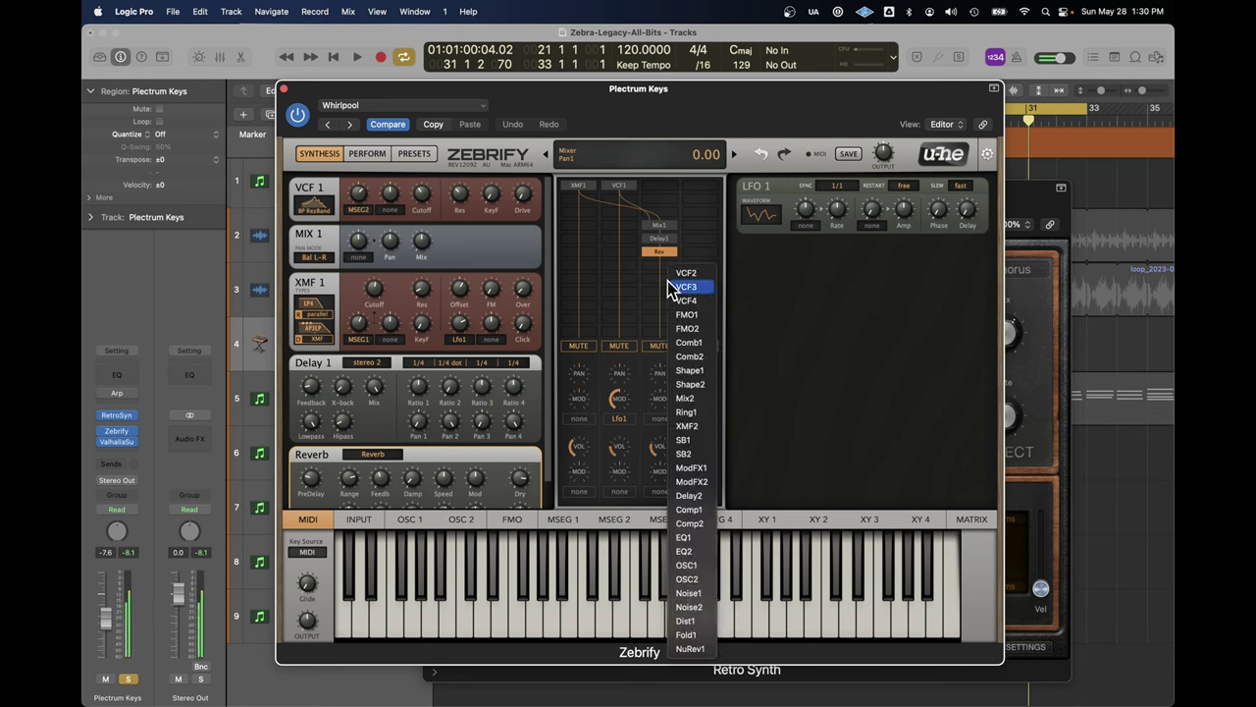
left_click(708, 468)
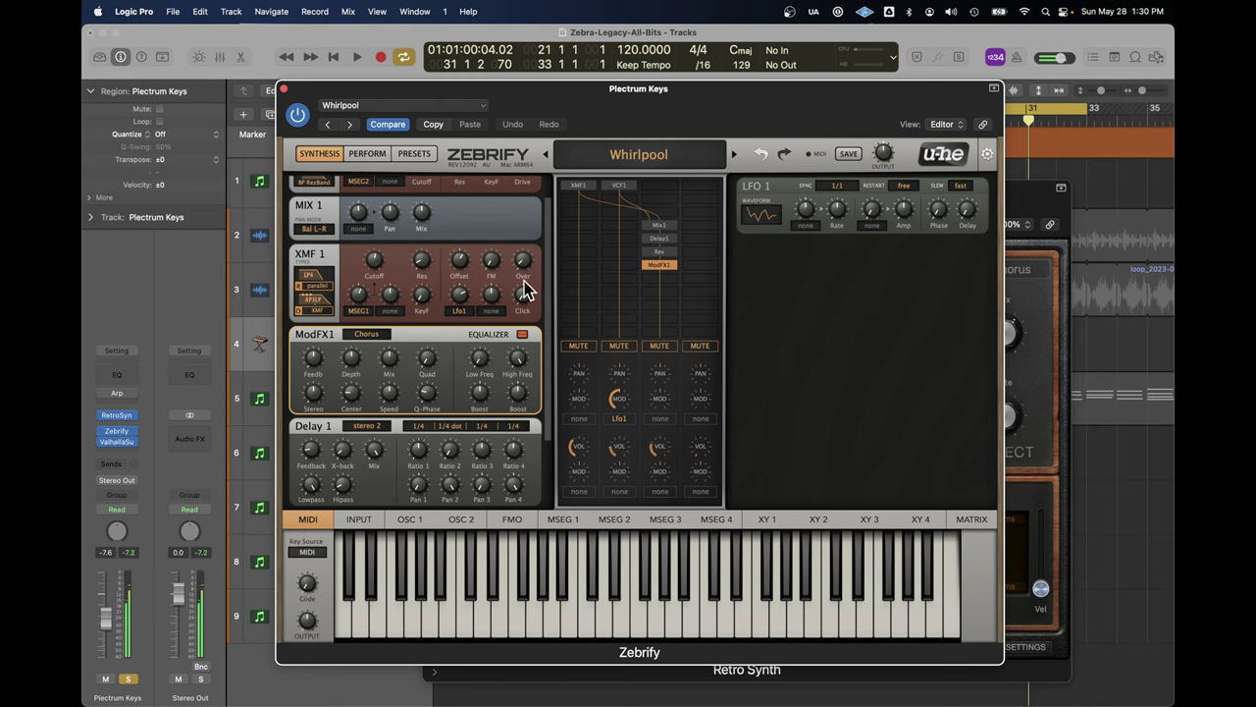
Close Zebrify, open the Plectrum Keys track's Arpeggiator and look through the MIDI effects available for the next slot
left_click(283, 90)
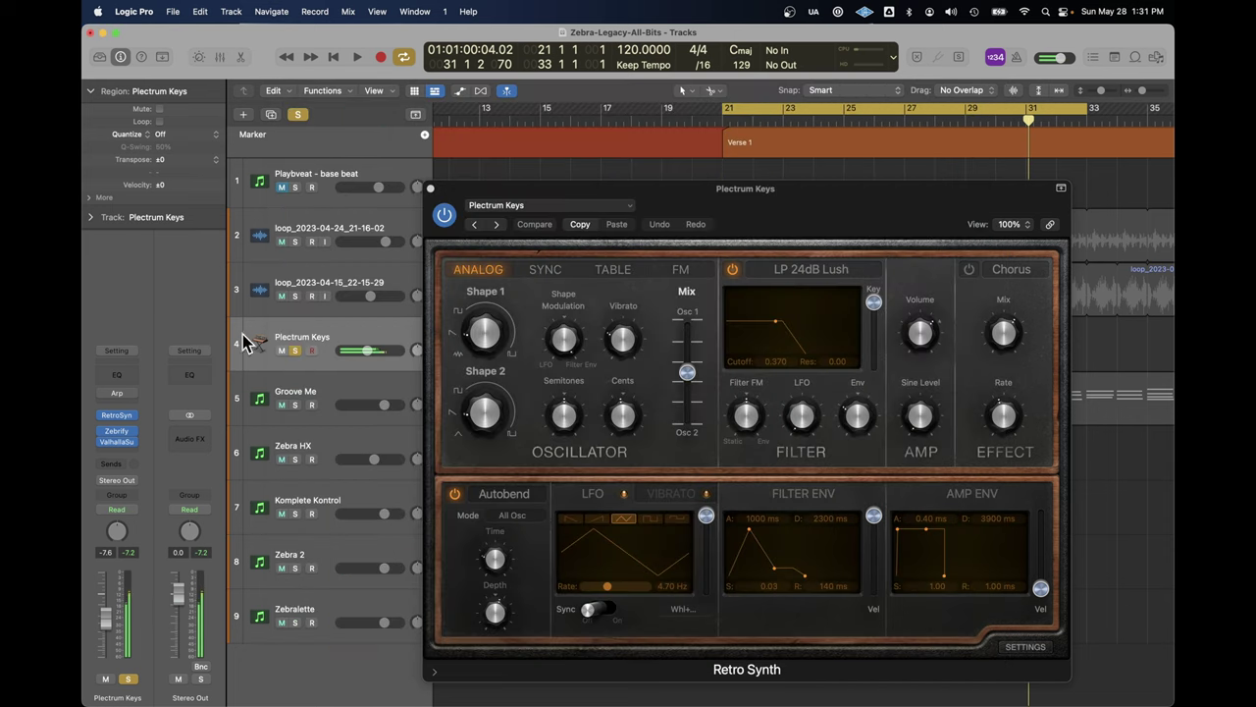
left_click(123, 394)
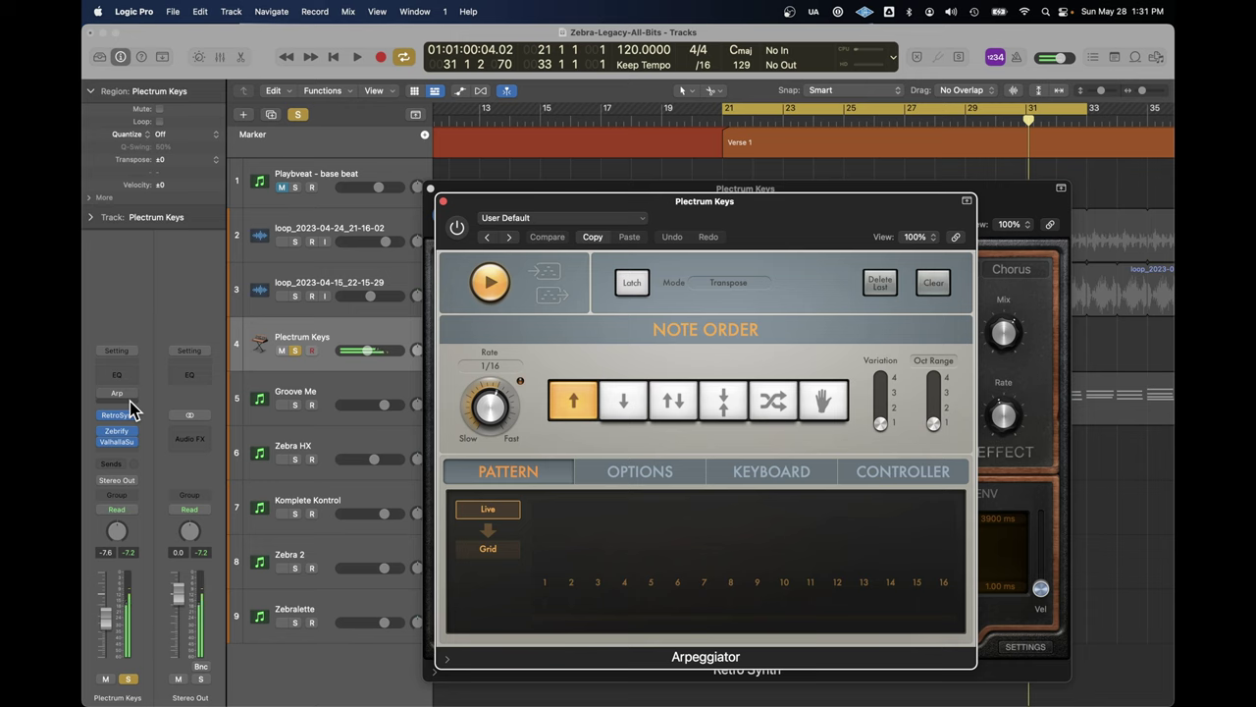
left_click(130, 403)
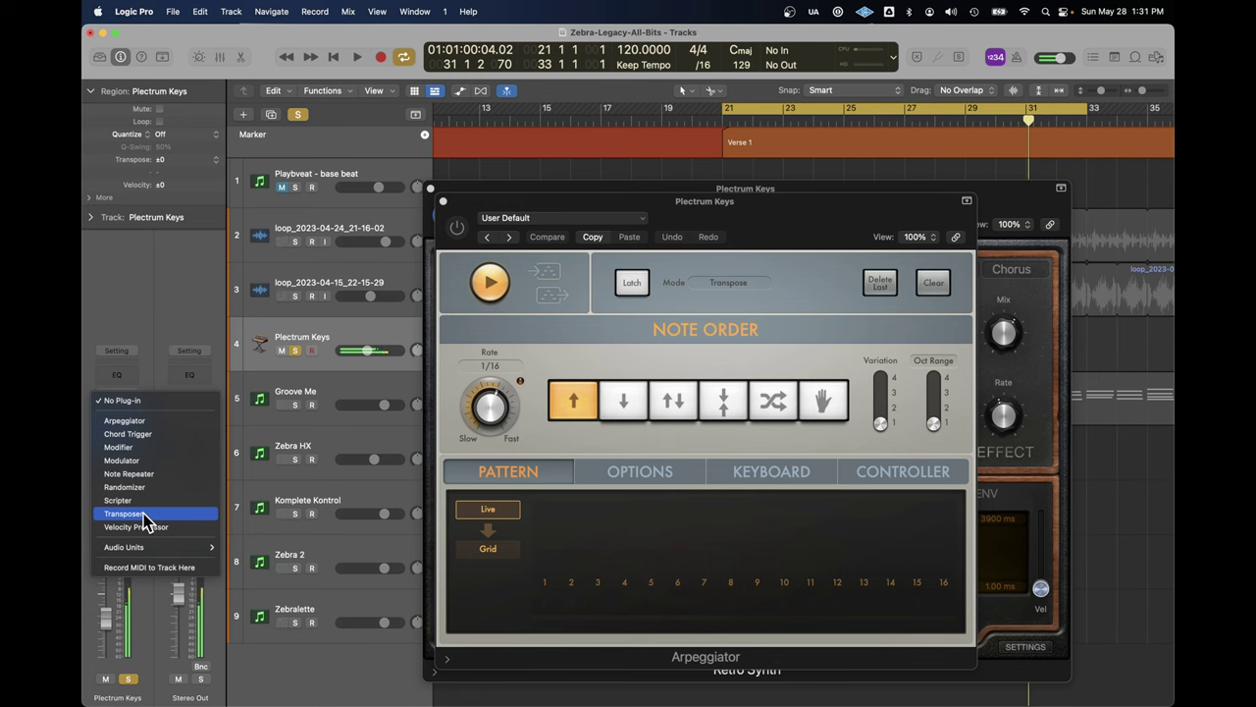
key("Escape")
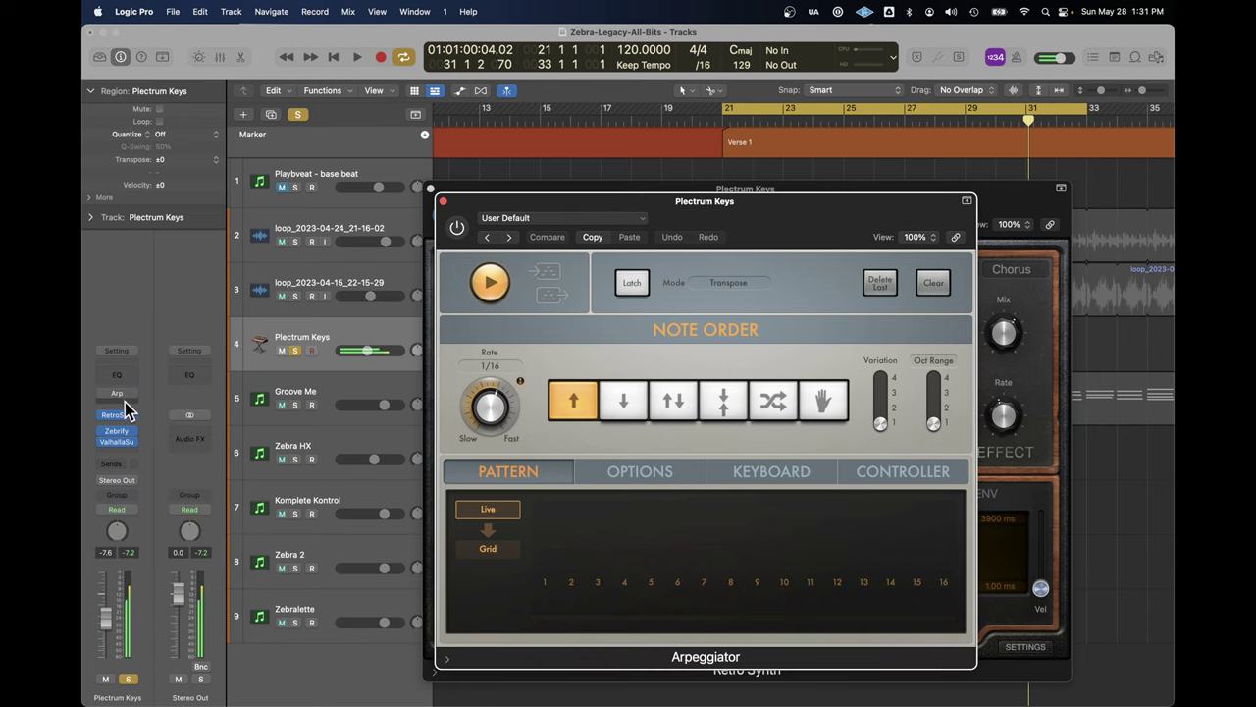
Insert Phat FX after the Valhalla reverb in the Plectrum Keys track's audio effects chain
left_click(116, 451)
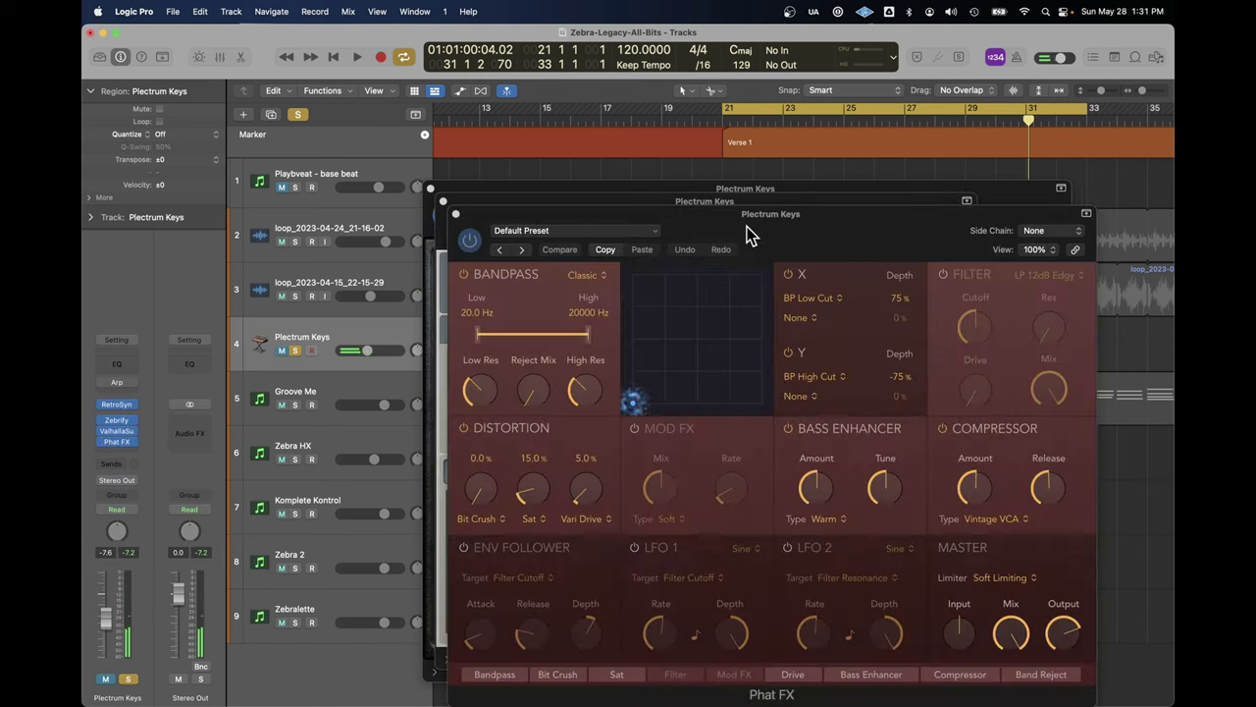